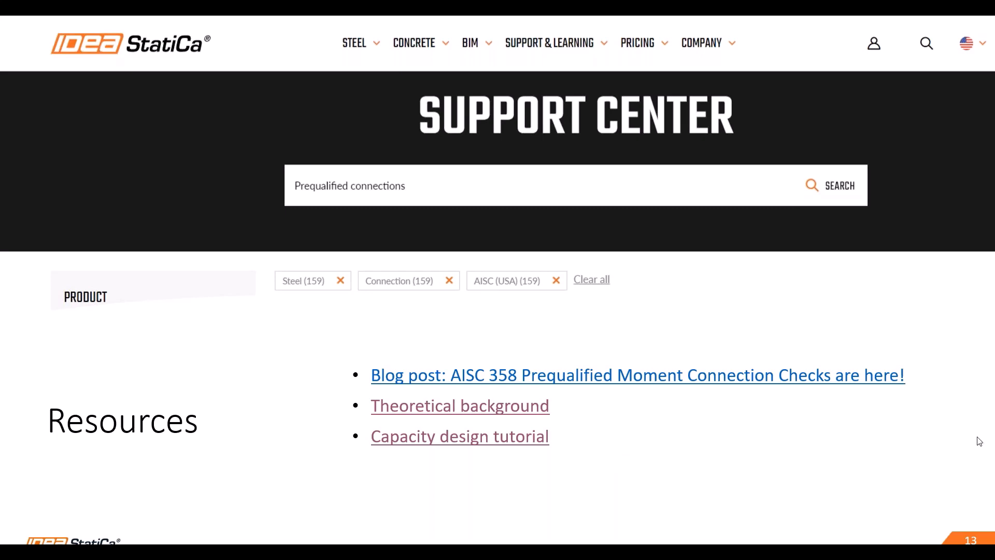
- Advance the slide show from slide 13 'Resources' to the RBS live demo slide
left_click(862, 444)
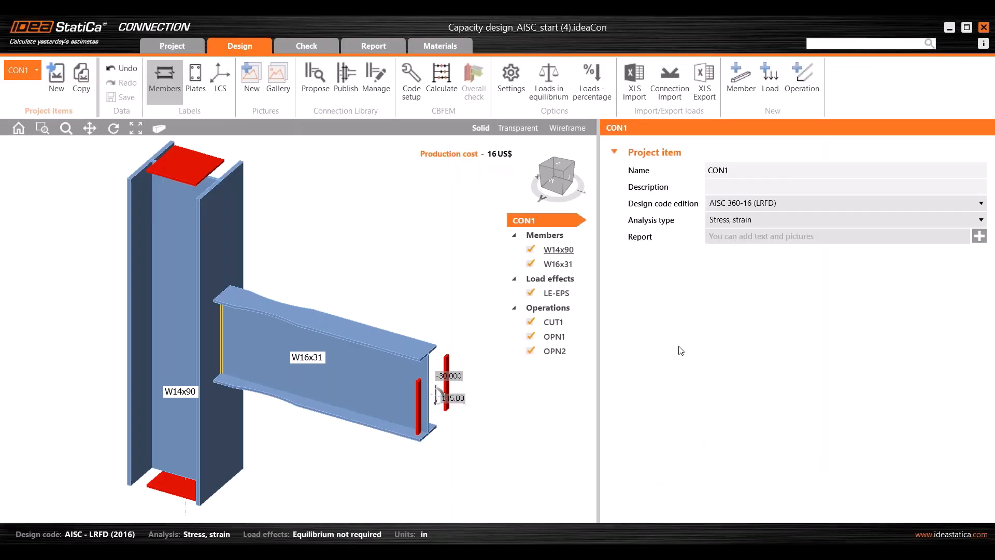
left_click_drag(994, 222, 593, 107)
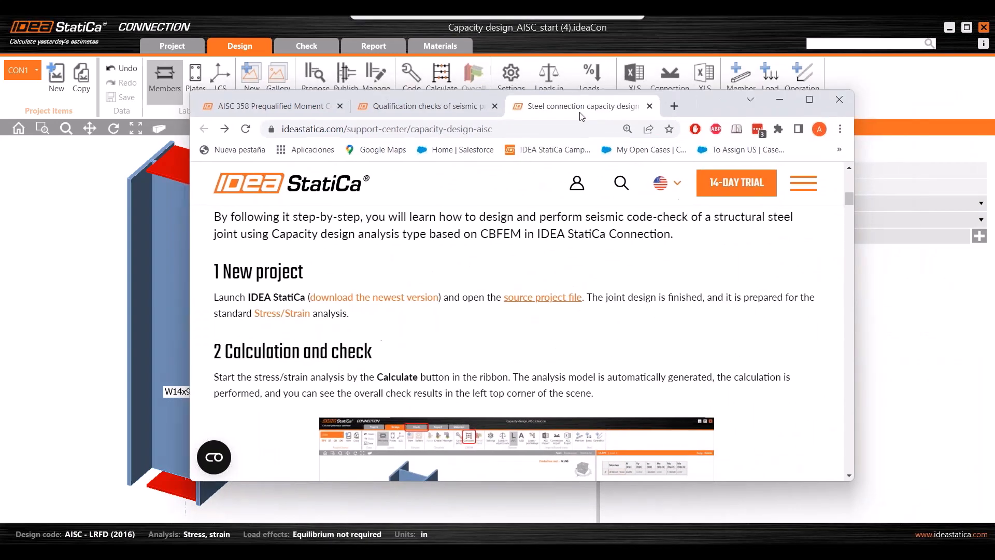
scroll(521, 343, "up", 5)
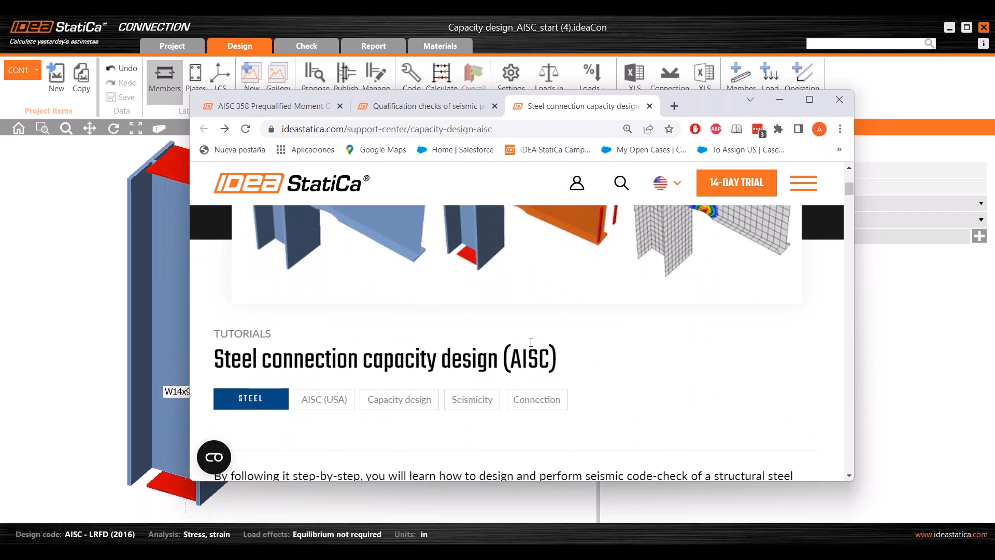
scroll(585, 365, "down", 3)
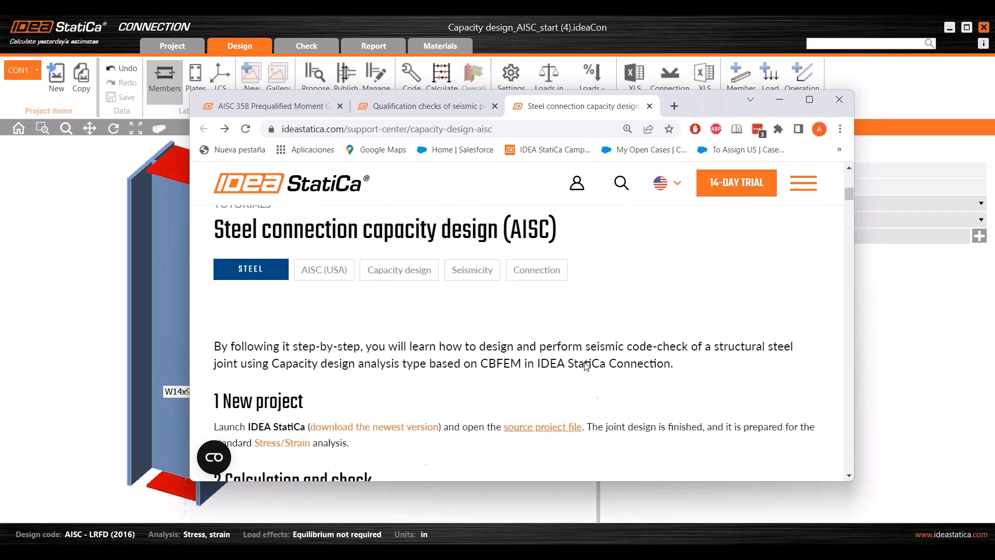
scroll(586, 366, "down", 1)
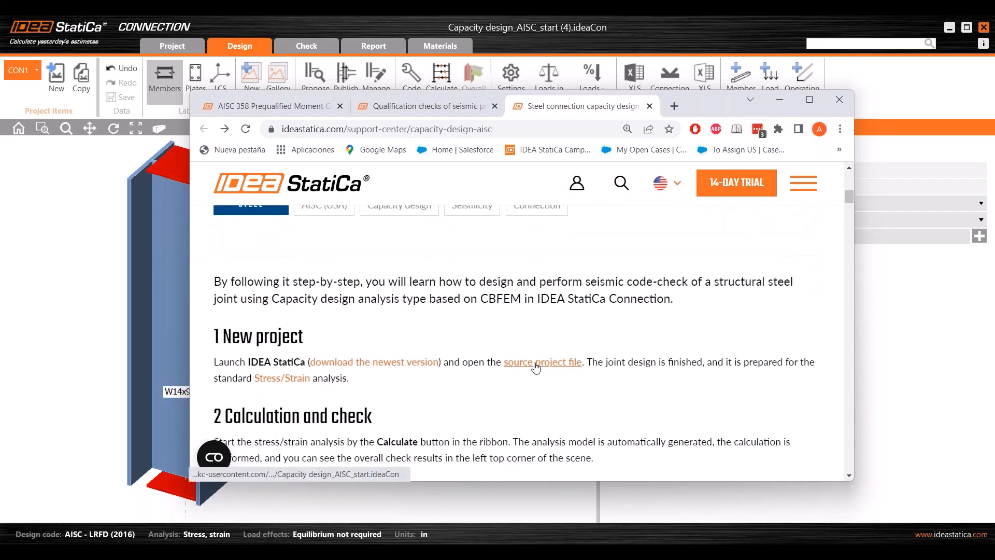
left_click(780, 100)
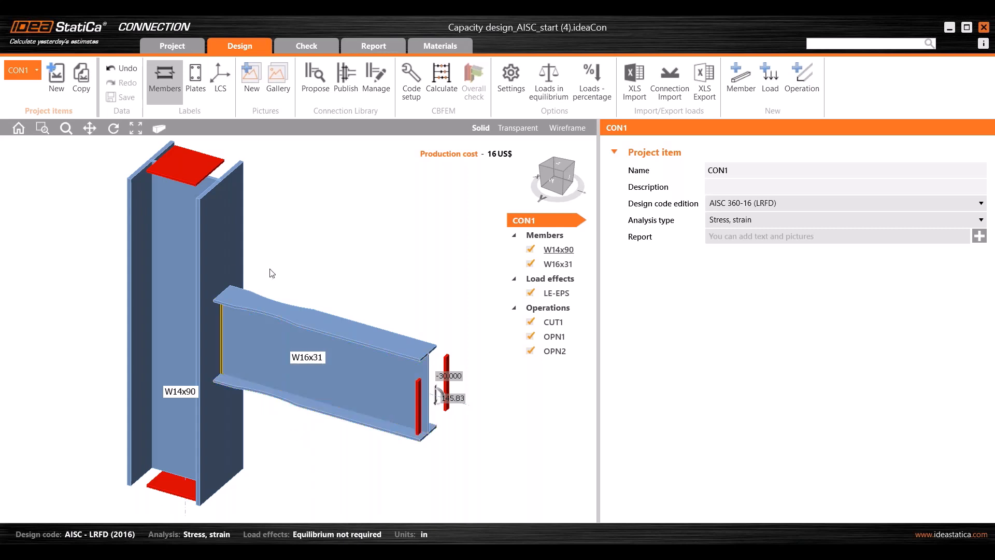
- Switch to the CON2 connection and keep Capacity design as the analysis type
left_click(31, 74)
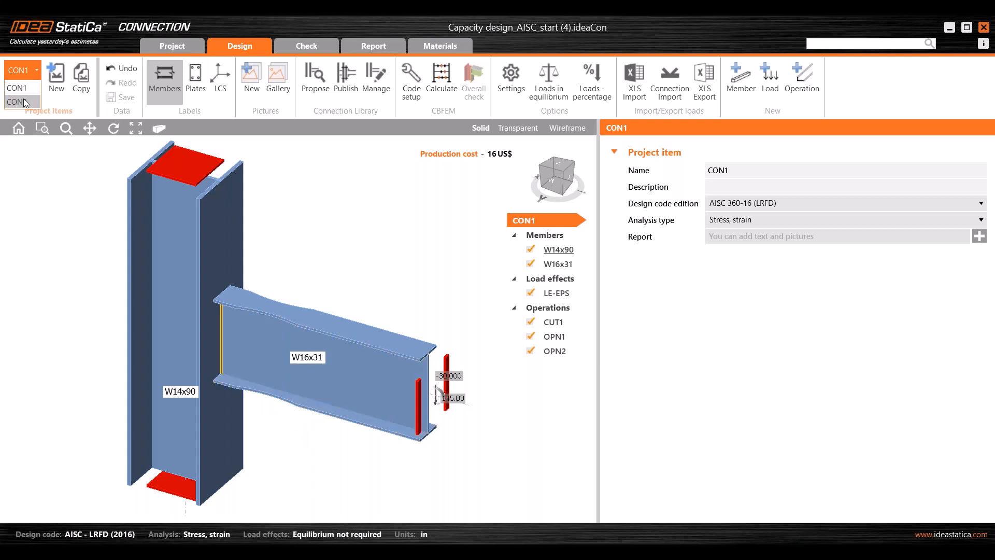
left_click(23, 102)
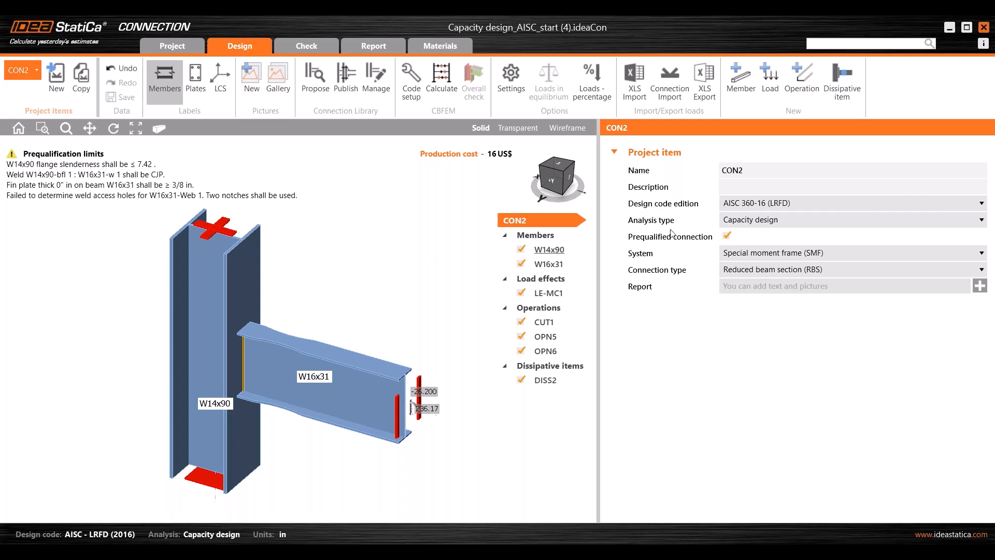
left_click(755, 222)
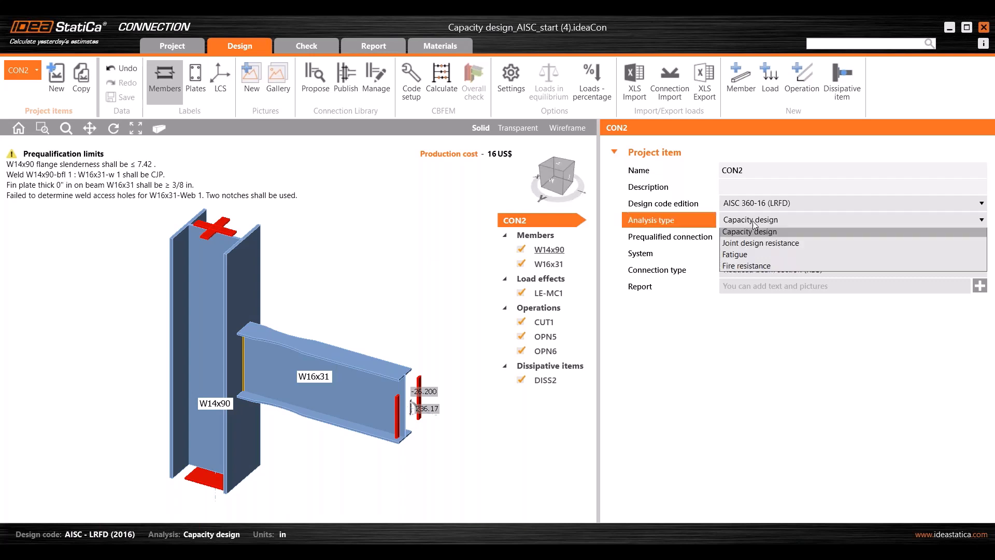
left_click(754, 222)
left_click(560, 222)
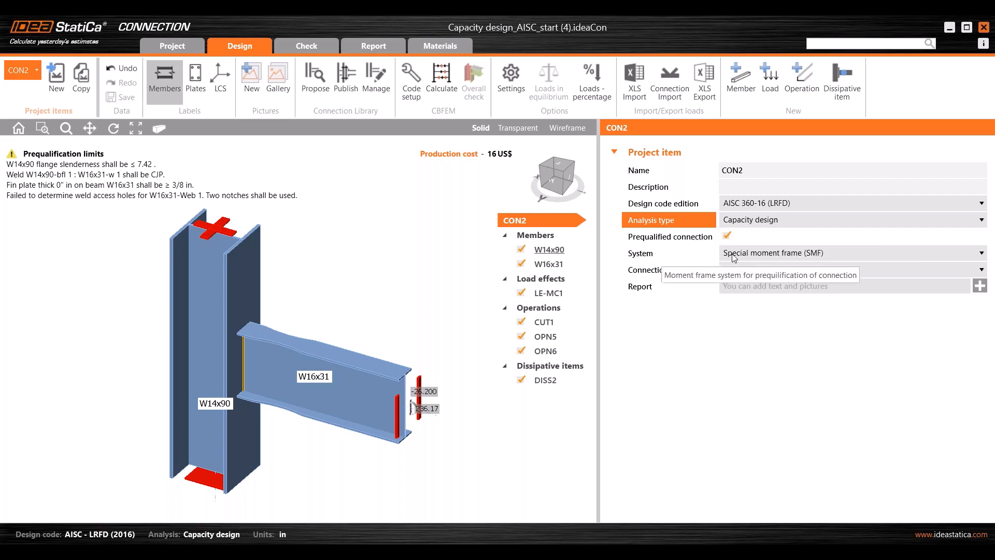
- Keep Special moment frame (SMF) as the system and Reduced beam section (RBS) as connection type
left_click(824, 258)
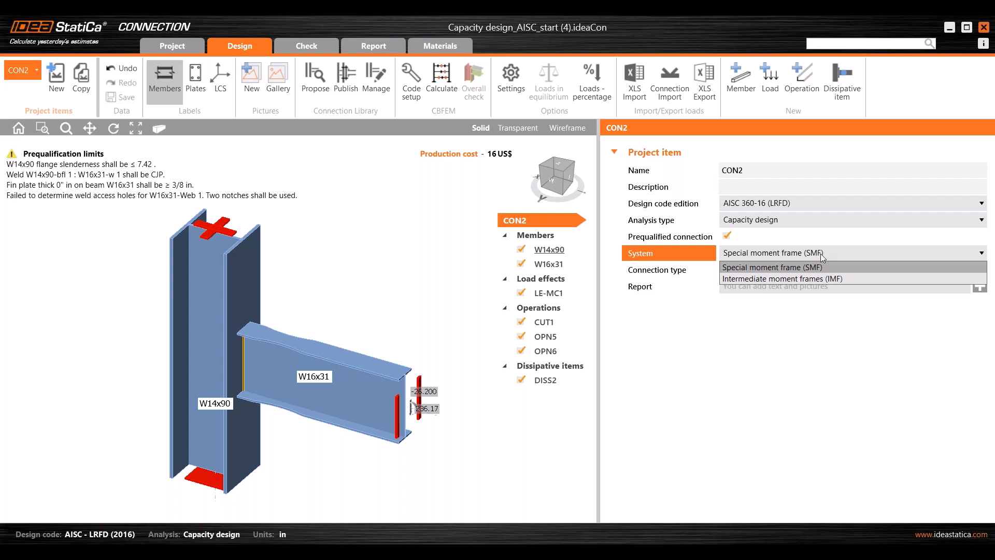
left_click(822, 256)
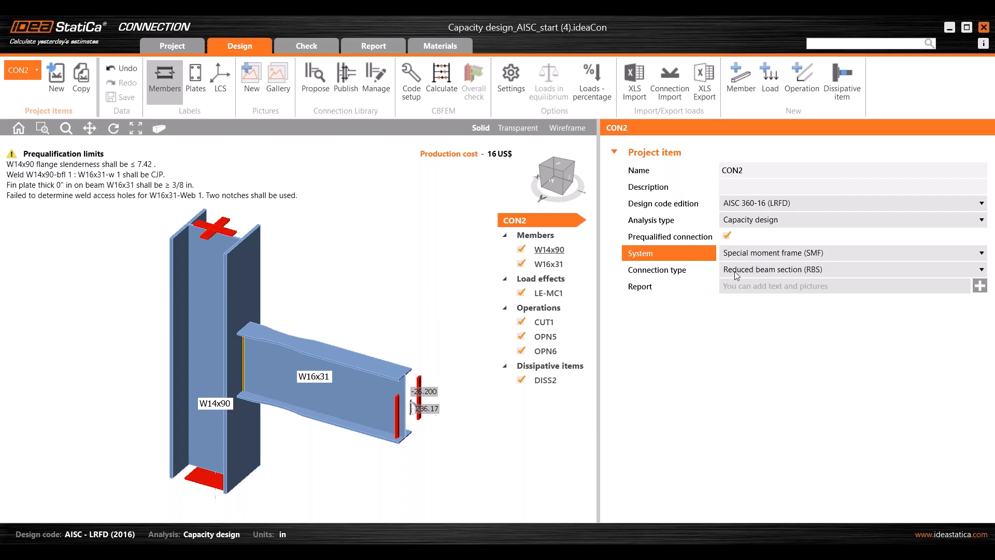
left_click(758, 271)
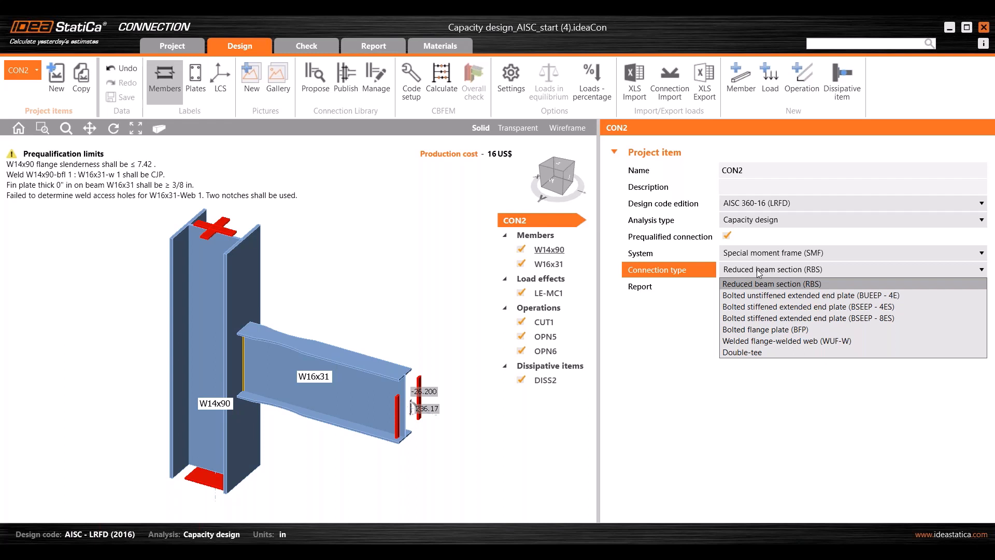
left_click(777, 280)
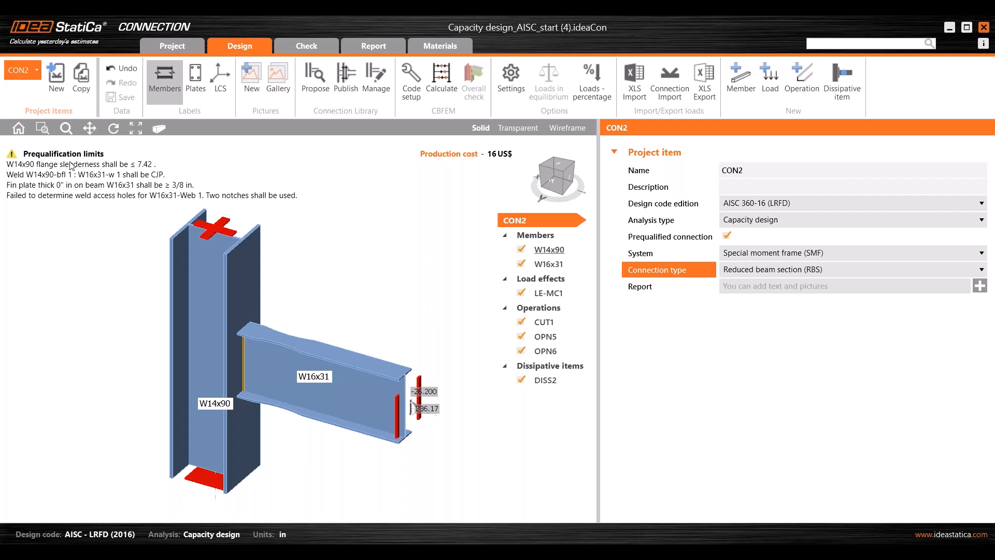
scroll(146, 239, "down", 2)
middle_click_drag(150, 241, 171, 266)
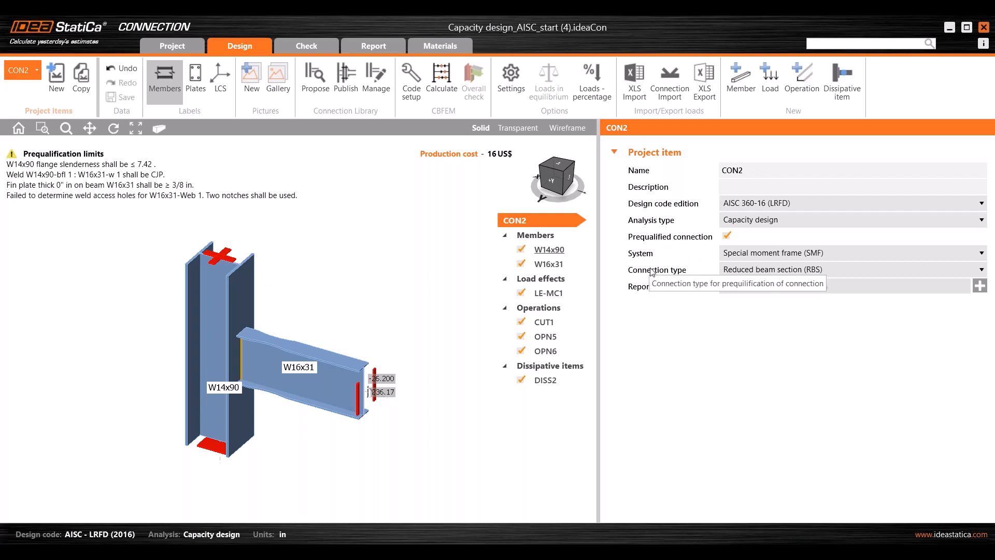
- Review DISS2 on the W16x31 beam with Cpr calculated, then return to the presentation
left_click(540, 379)
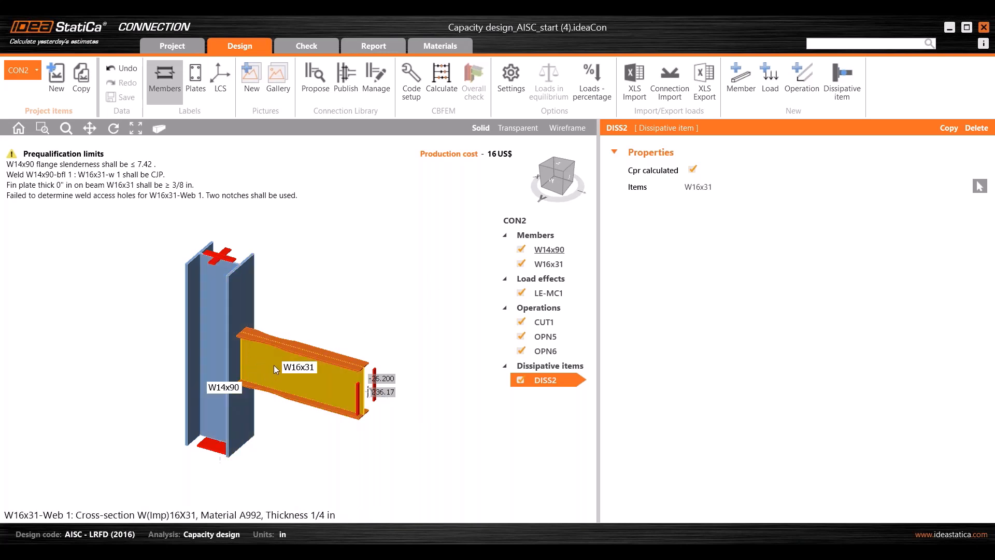
right_click_drag(284, 346, 309, 334)
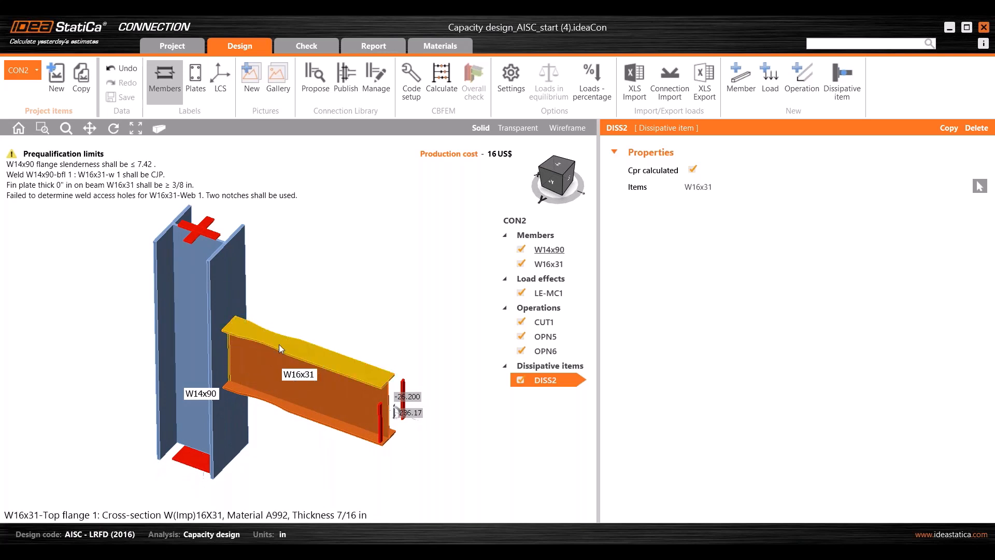
mouse_move(272, 354)
right_mouse_down()
mouse_move(266, 393)
mouse_move(269, 342)
right_mouse_up()
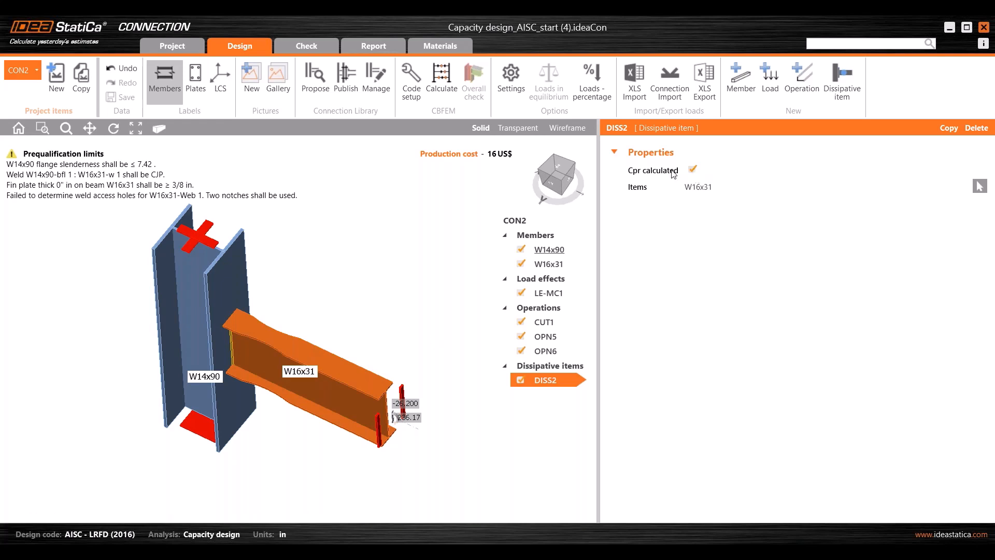
mouse_move(674, 175)
mouse_move(570, 542)
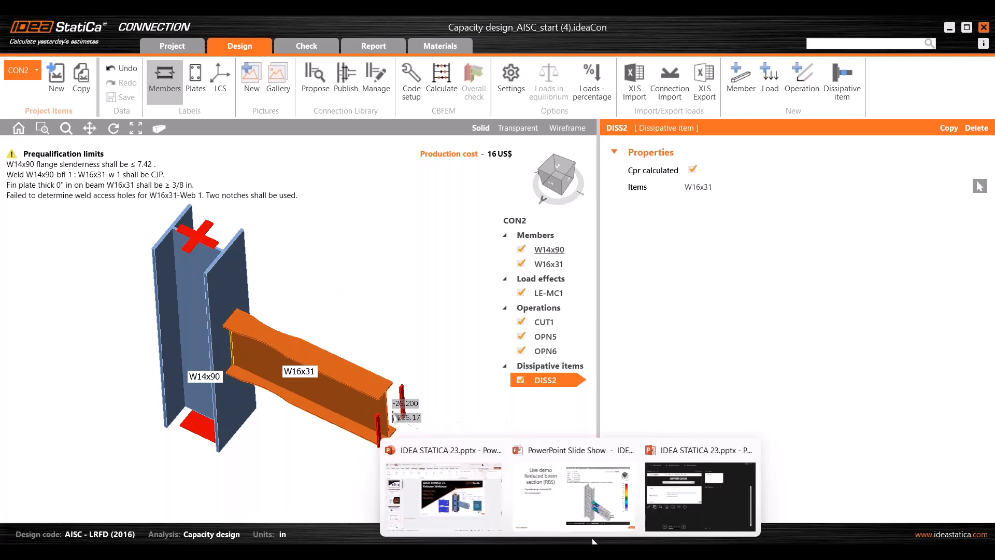
left_click(577, 508)
- Show slide 15 'Design workflow' with its capacity design and AISC 358 detailing bullets
left_click(971, 411)
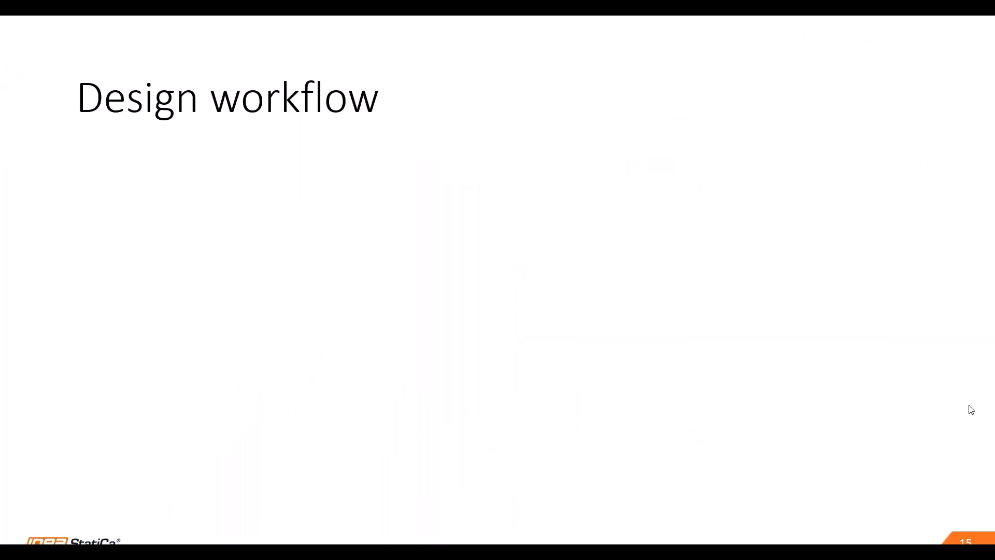
left_click(961, 404)
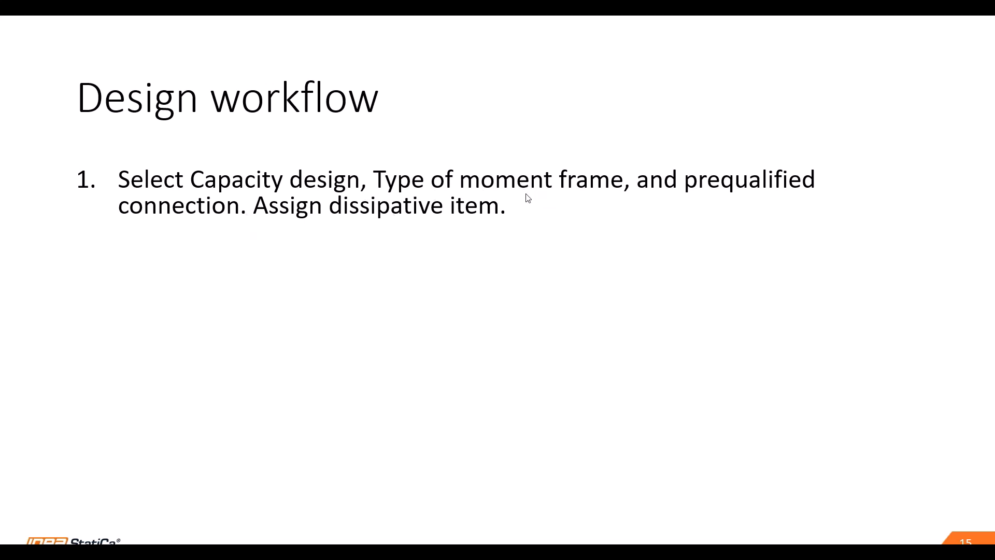
left_click(814, 228)
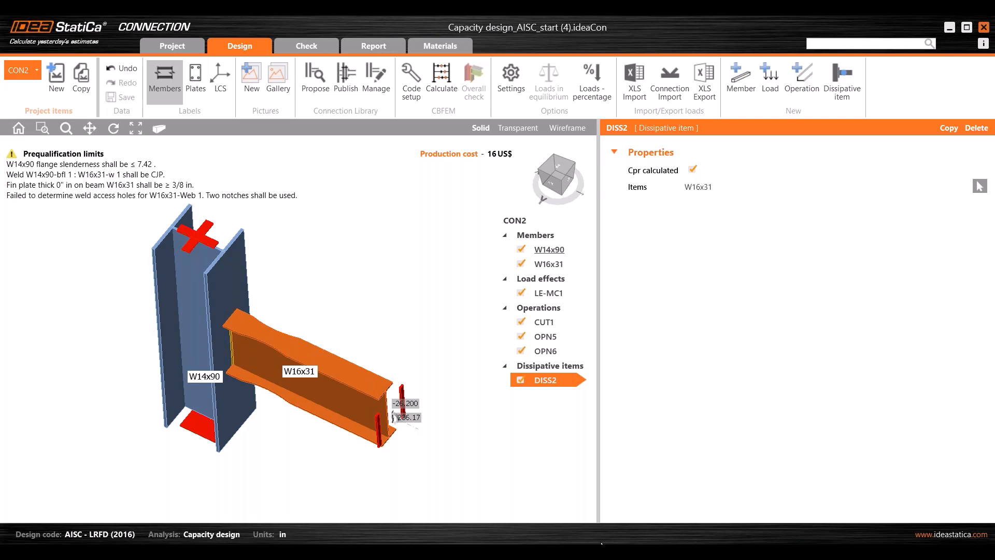
- Check the AISC 341-16 Table D1.1 slenderness limits, then select the W14x90 column
mouse_move(599, 550)
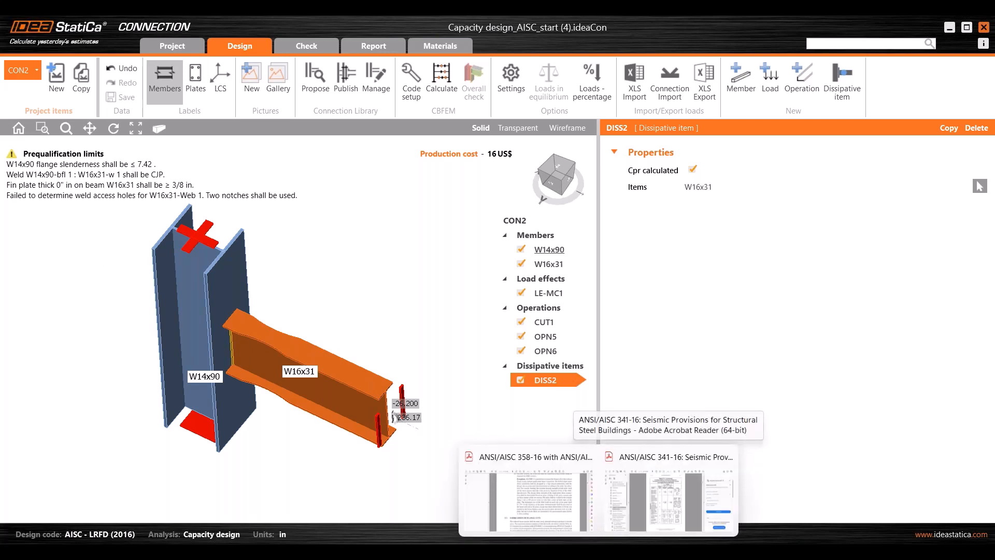
left_click(616, 475)
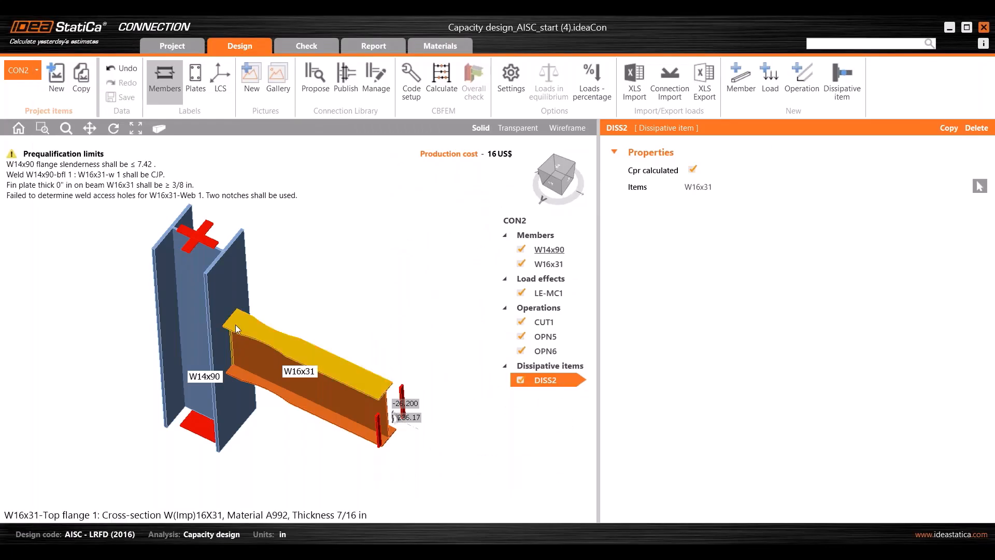
left_click(196, 314)
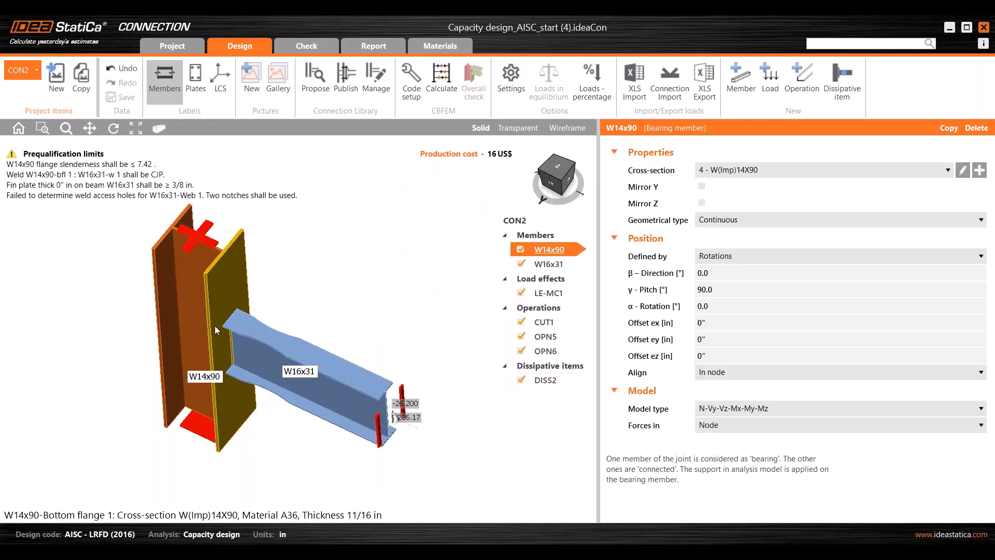
- Replace the column's cross-section with W14X82 from Favorites in A992 steel
left_click(979, 171)
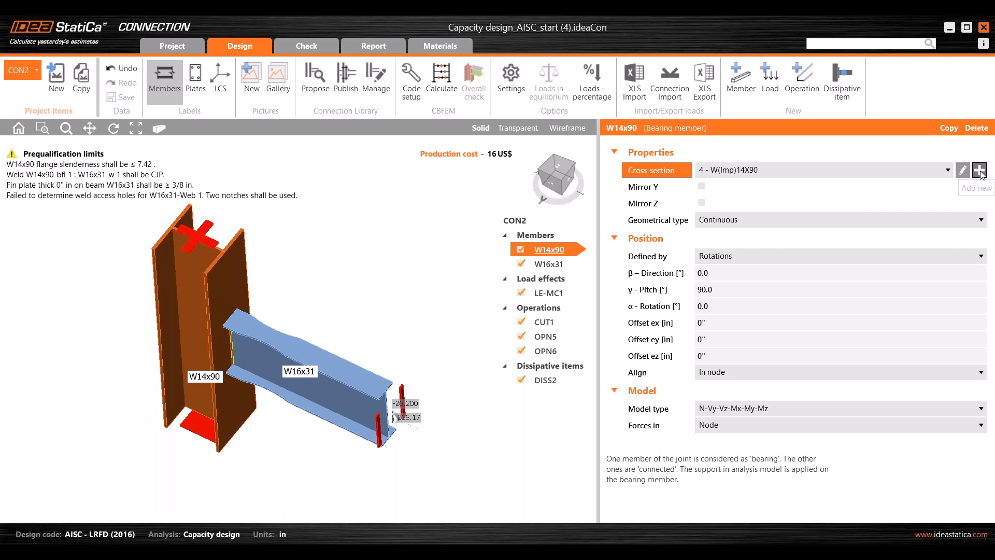
left_click(349, 237)
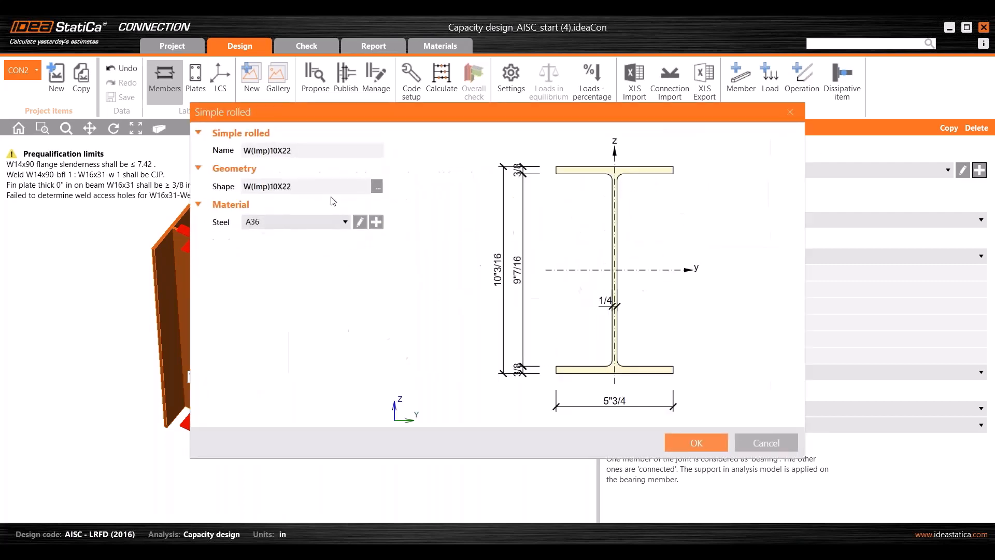
left_click(377, 186)
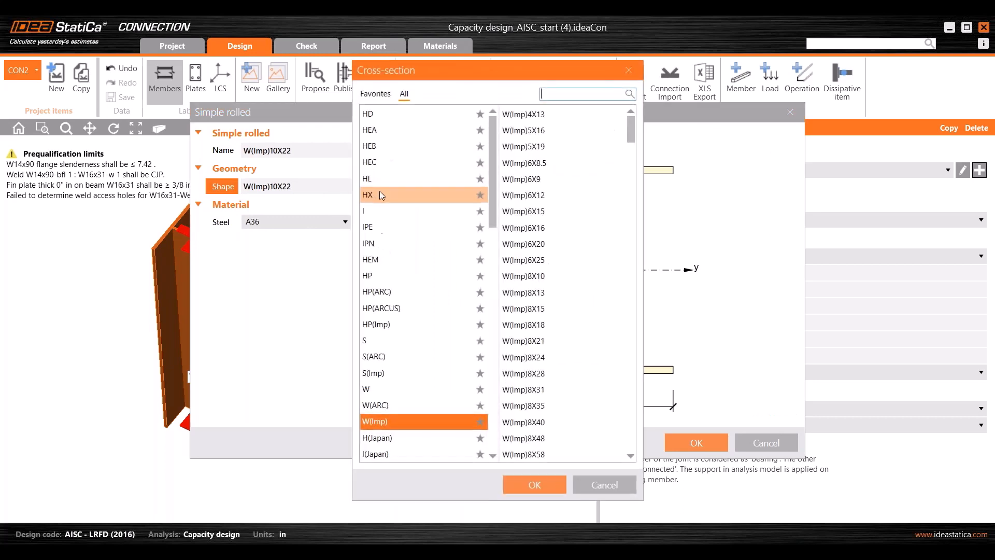
left_click(374, 93)
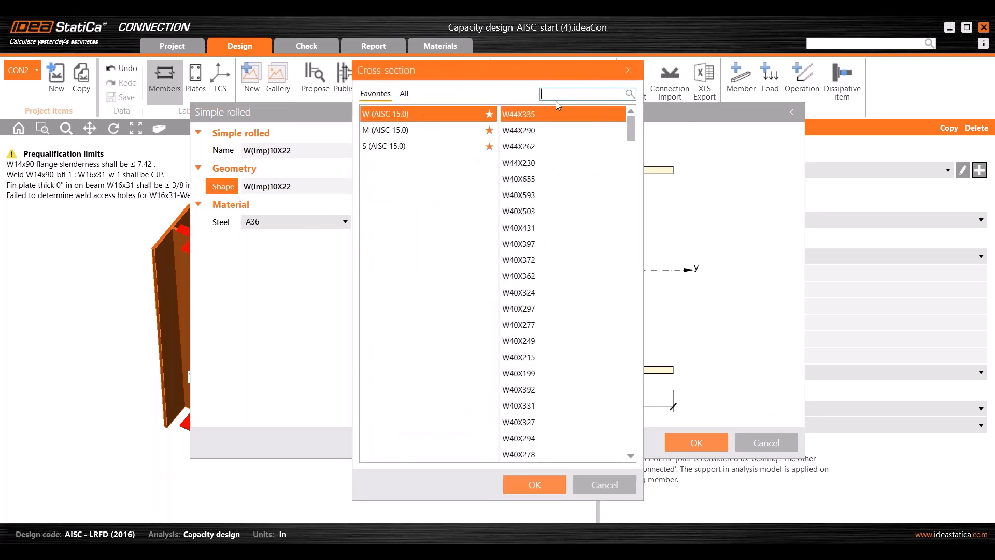
type("14")
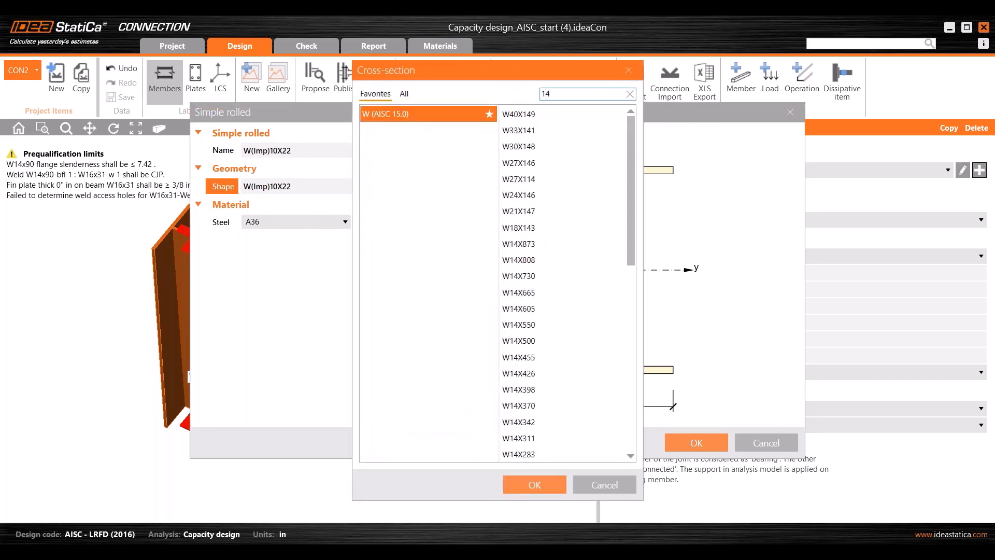
type("x82")
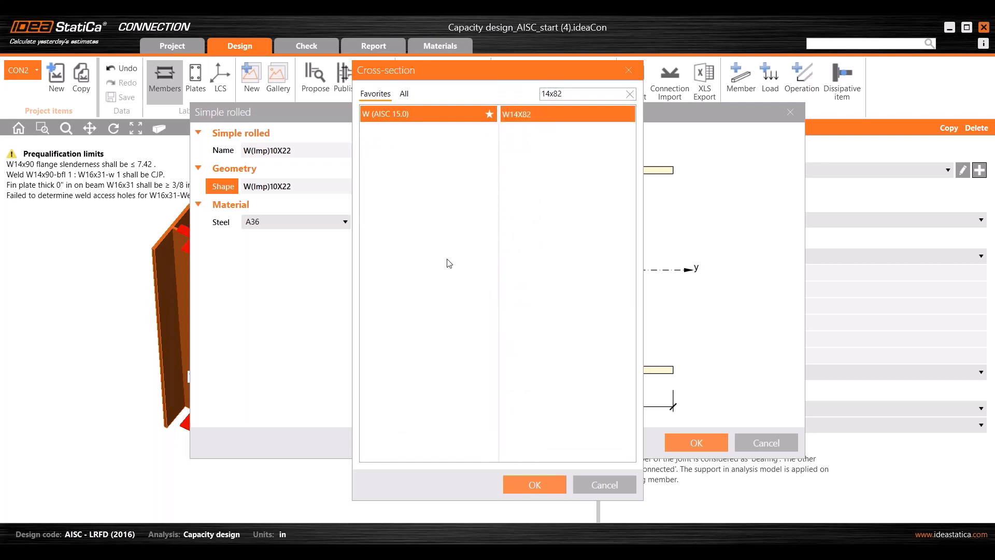
left_click(530, 485)
left_click(322, 222)
left_click(257, 252)
left_click(697, 443)
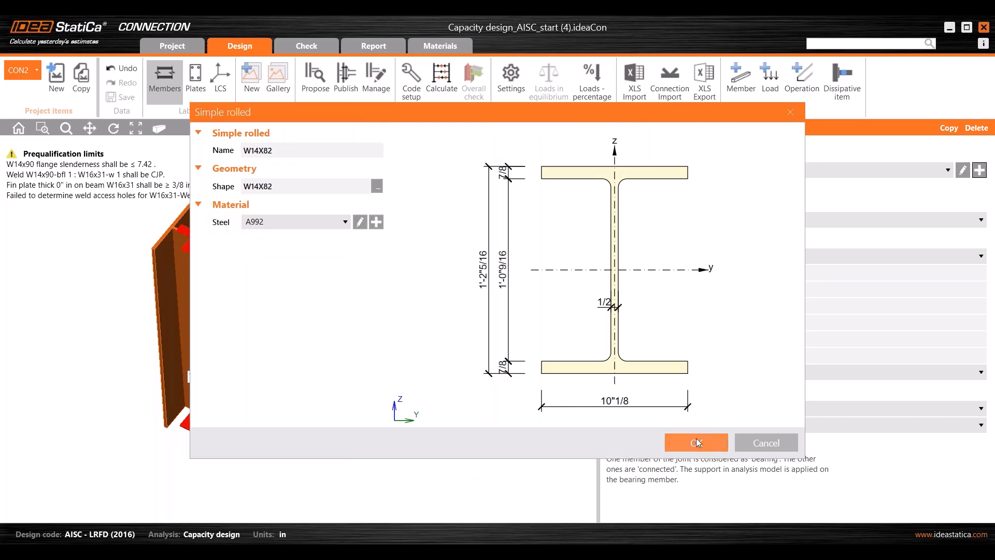
scroll(178, 327, "up", 3)
middle_click_drag(179, 328, 207, 357)
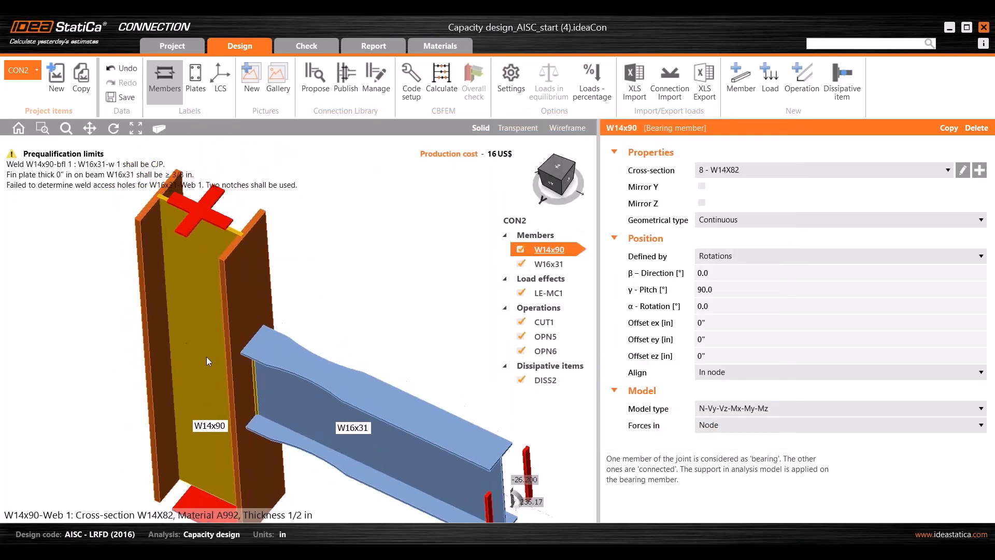
scroll(206, 357, "down", 2)
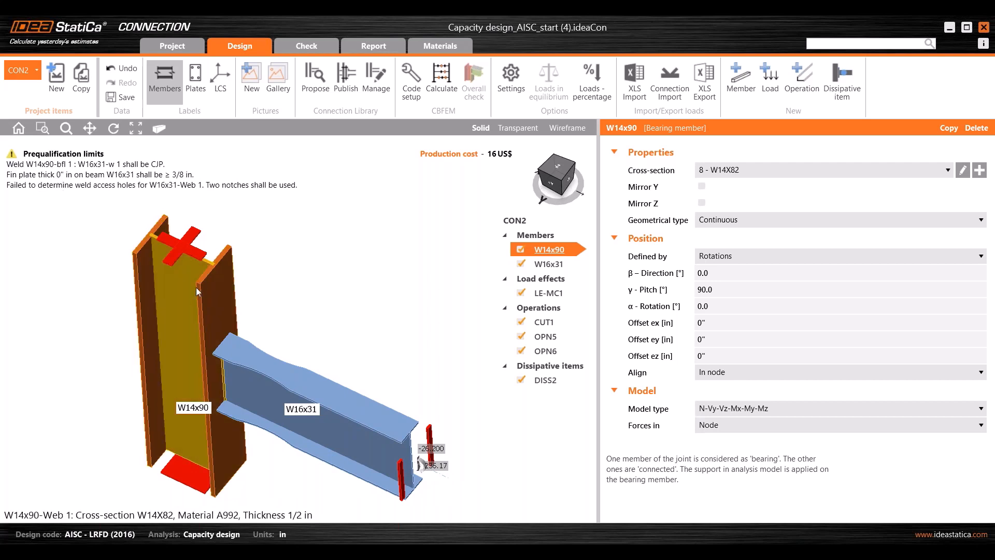
- Rename the W14x90 member to 'Column'
right_click(561, 252)
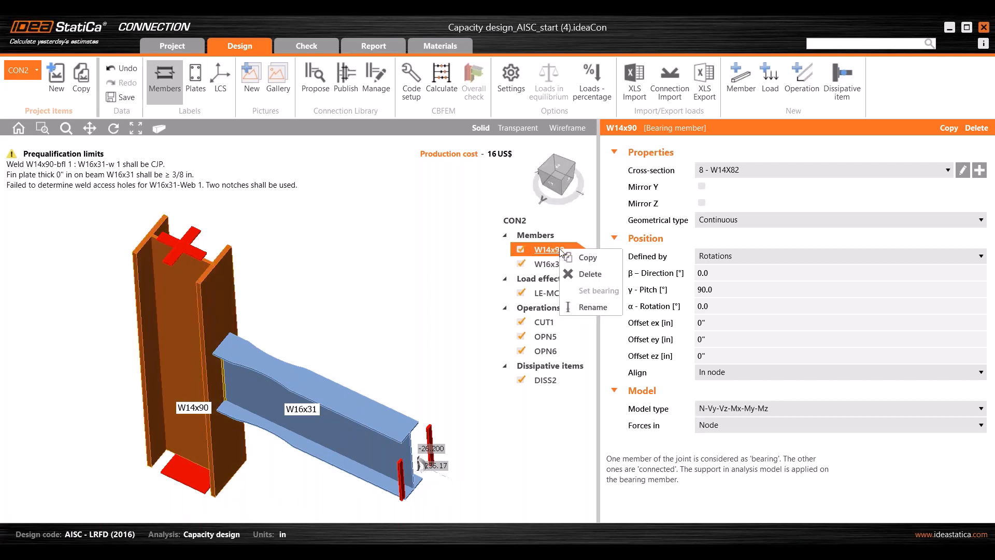
left_click(598, 306)
type("Column")
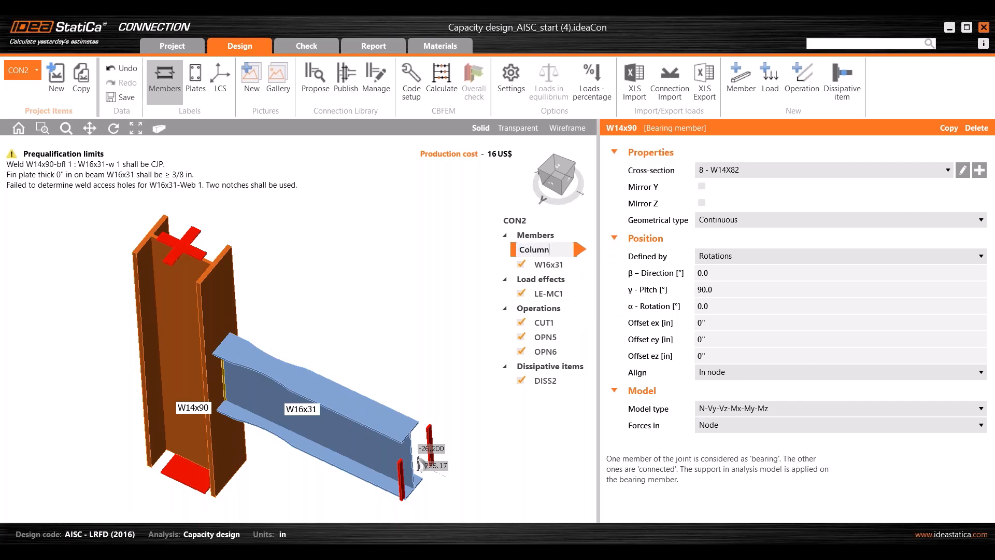
key("Return")
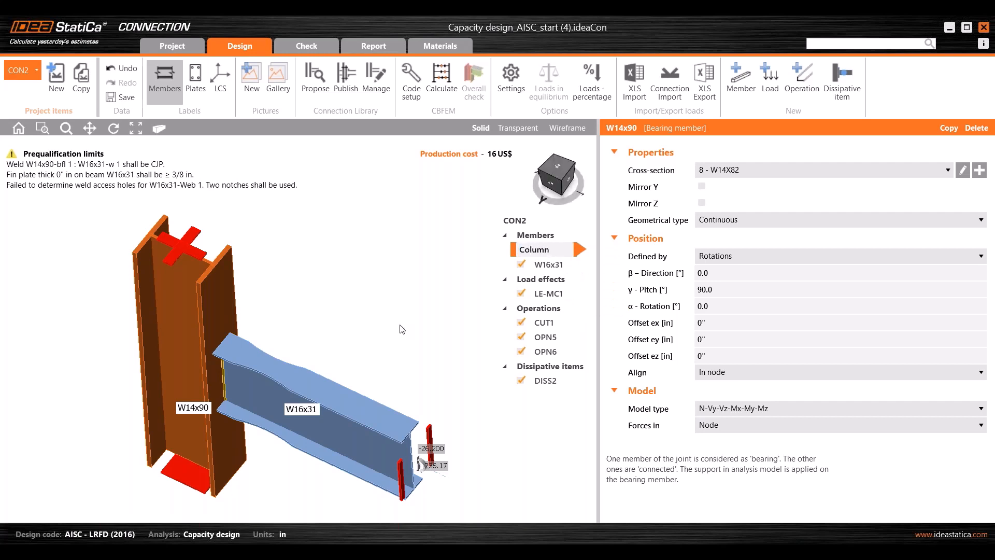
- Select the W16x31 beam and the Column, turning the model to view the beam-column weld
left_click(548, 264)
left_click(549, 251)
left_click(551, 262)
left_click(209, 373)
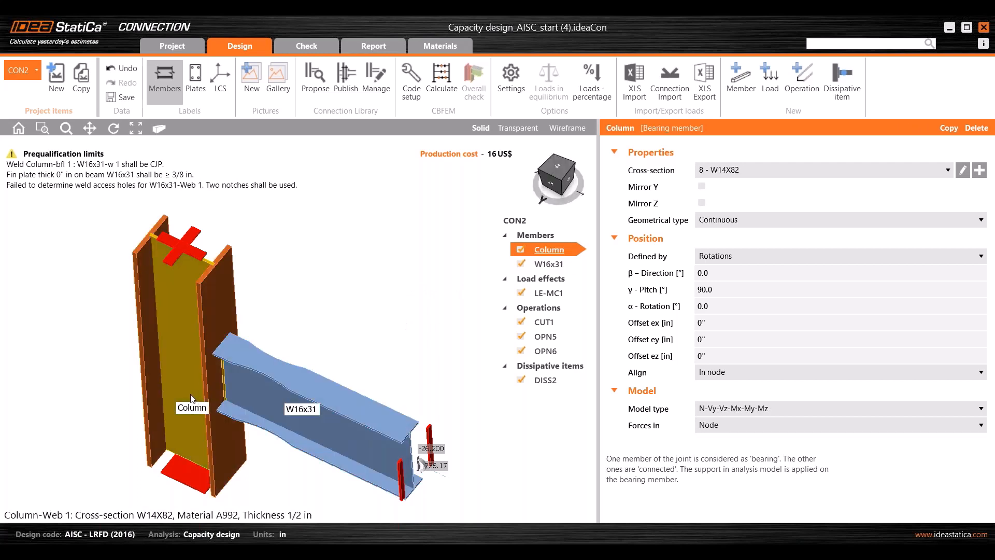
middle_click_drag(400, 349, 399, 342)
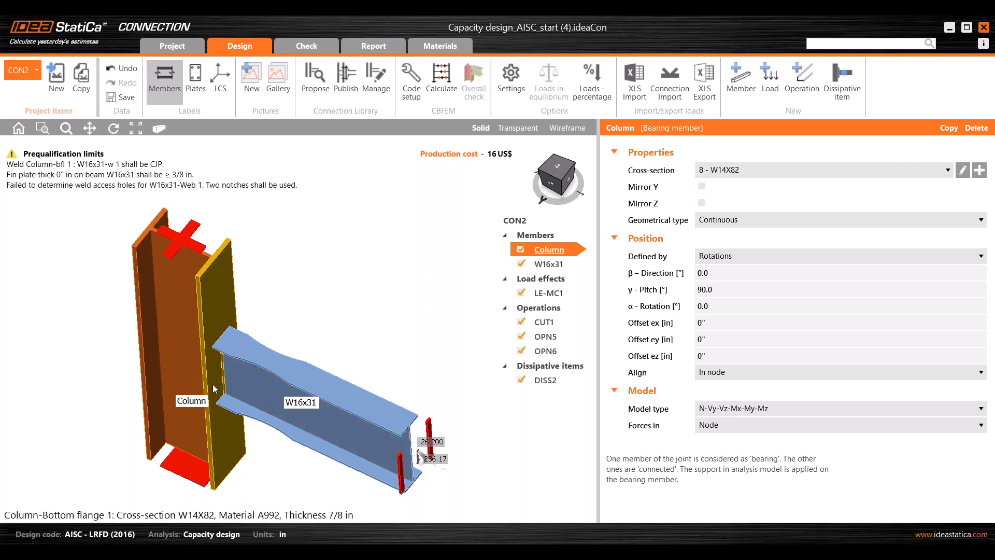
scroll(213, 379, "up", 2)
right_click_drag(218, 360, 213, 340)
middle_click_drag(220, 344, 235, 351)
scroll(235, 351, "down", 3)
scroll(248, 373, "up", 1)
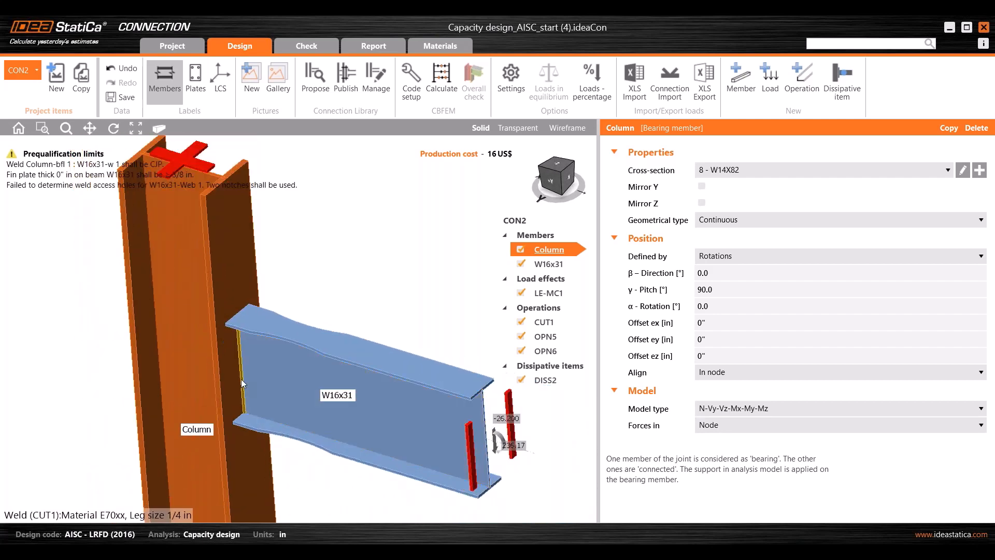
- Make CUT1's W16x31 web weld a butt weld, clearing the CJP weld warning
left_click(242, 383)
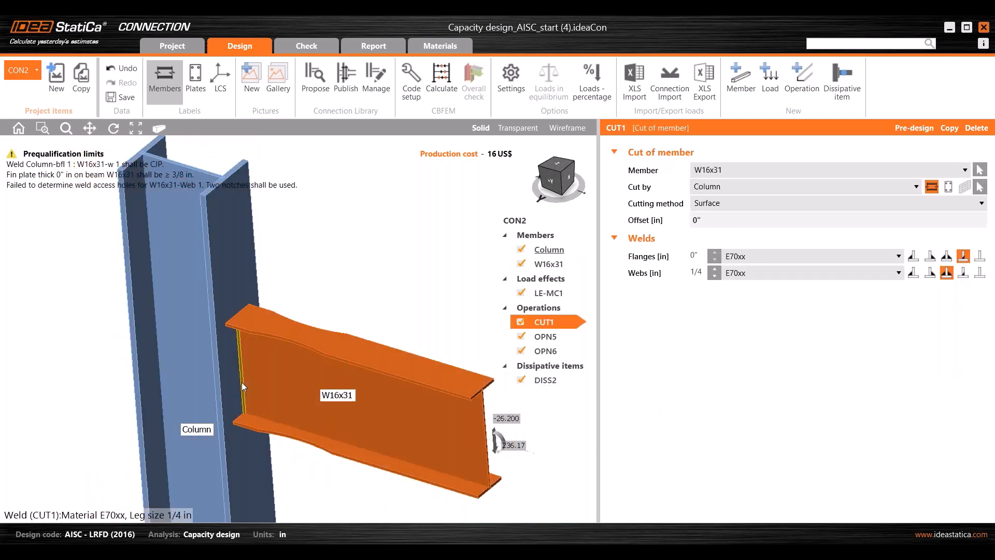
left_click(964, 277)
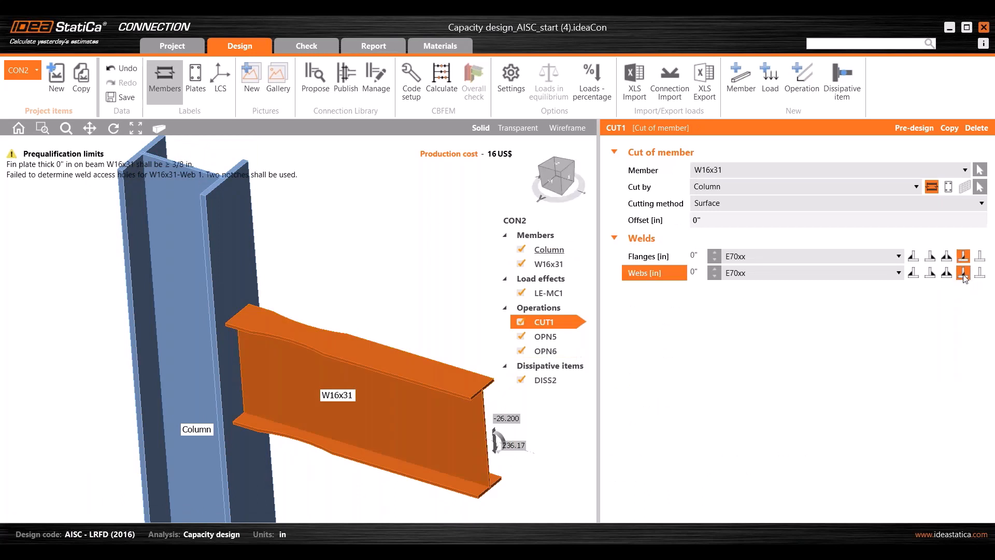
scroll(260, 362, "down", 3)
middle_click_drag(259, 368, 269, 393)
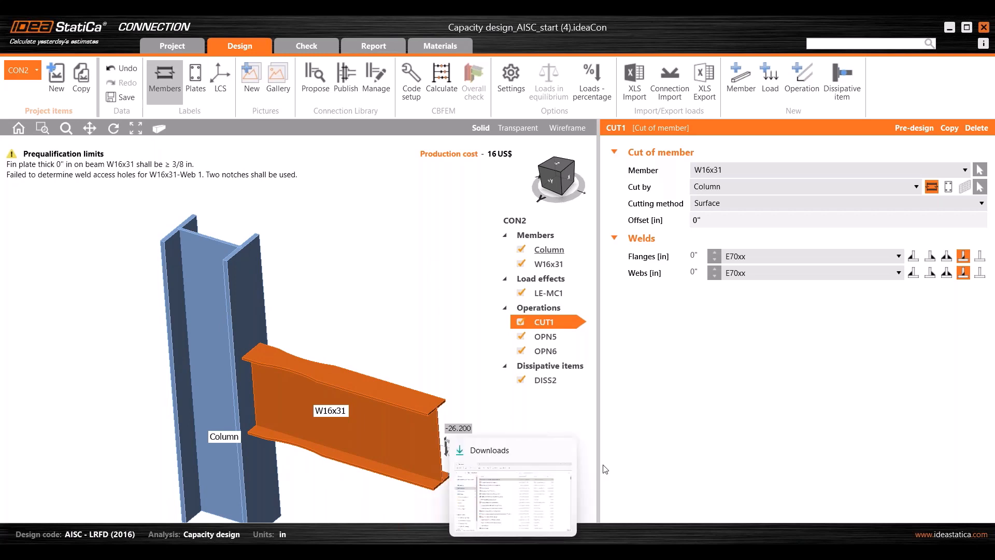
mouse_move(599, 552)
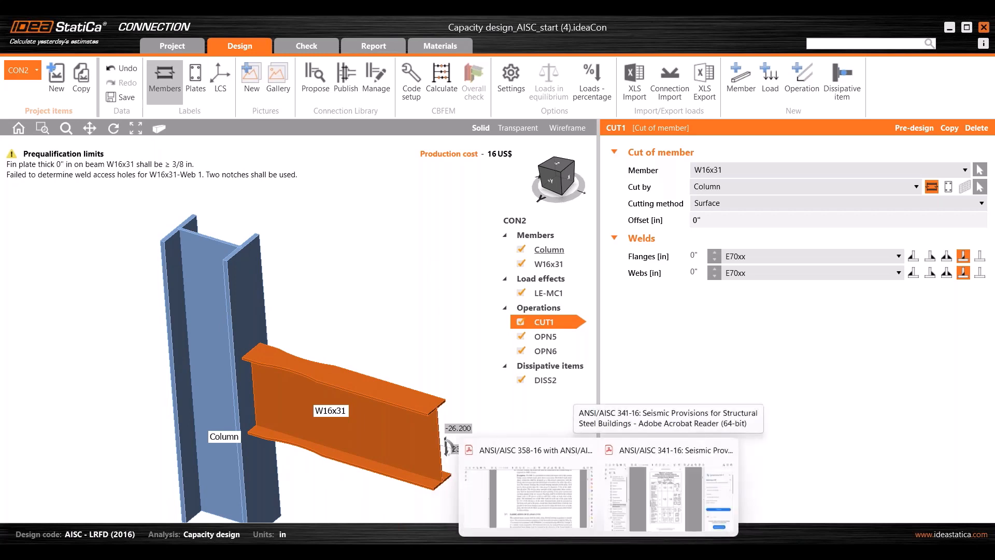
left_click(526, 492)
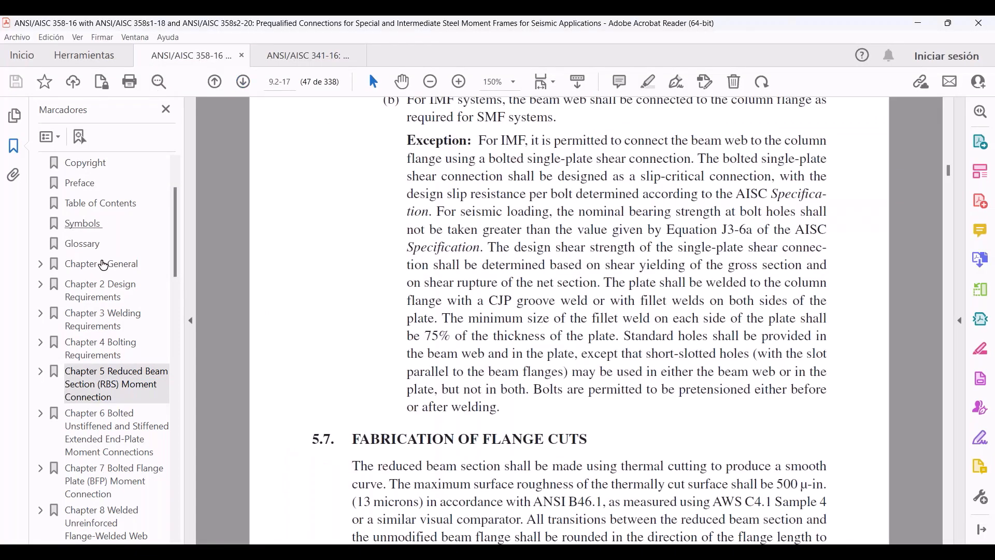
left_click(103, 390)
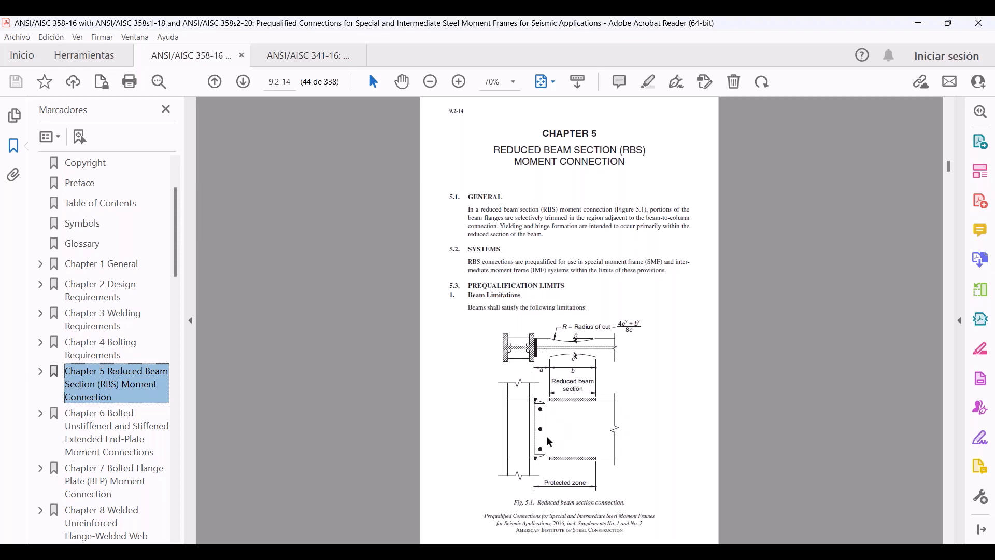
scroll(556, 449, "up", 3, "ctrl")
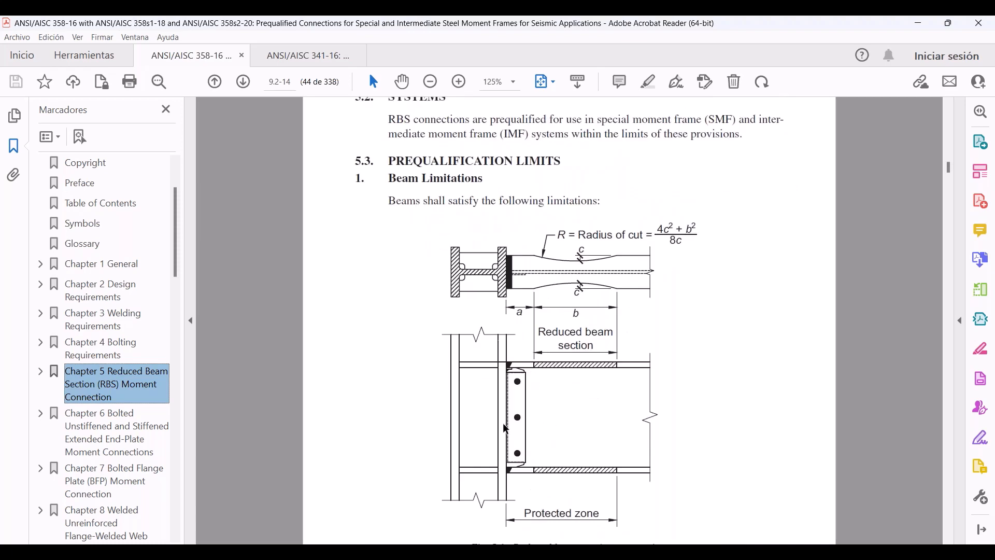
left_click(916, 25)
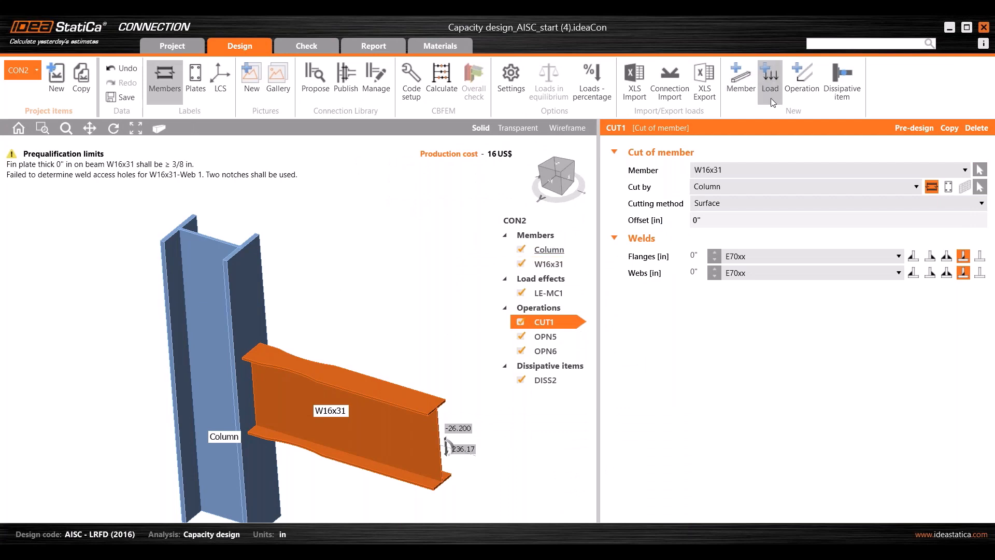
- Add a bolted fin plate FP1 that is 3/8 in thick in A36 steel
left_click(792, 92)
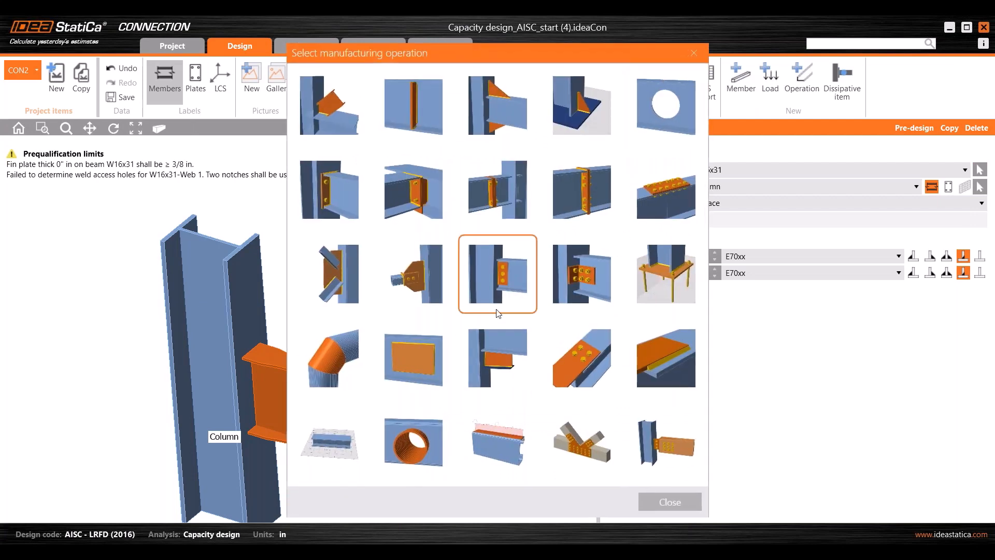
left_click(500, 281)
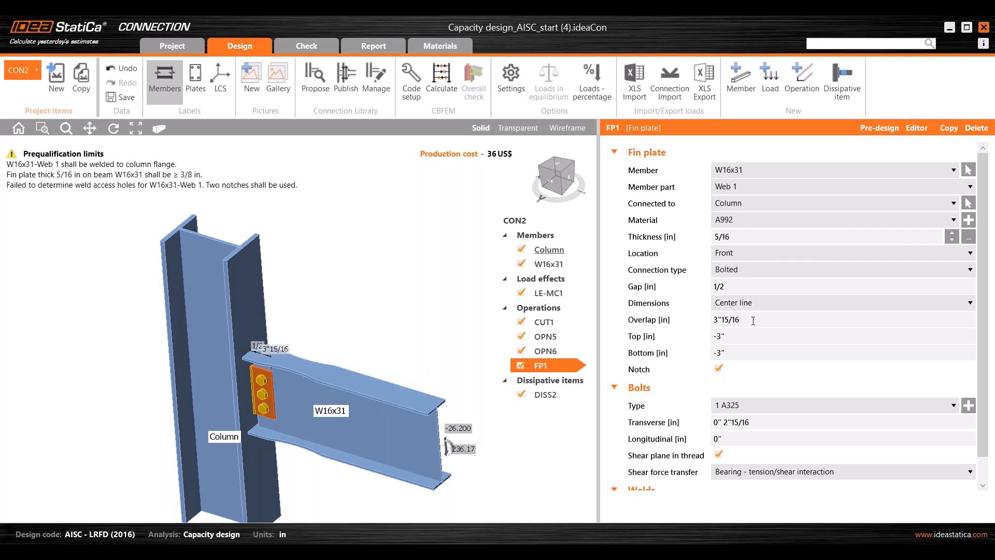
left_click(748, 239)
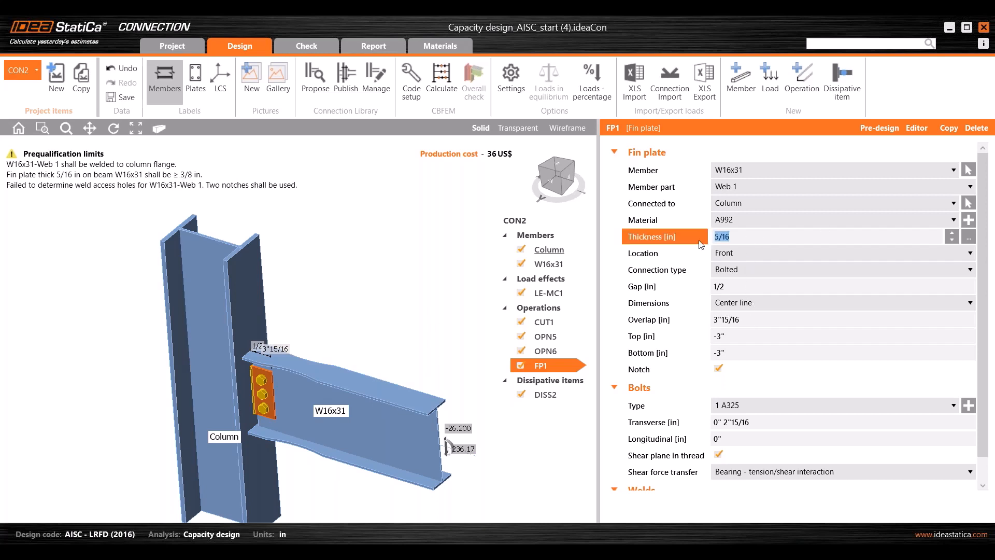
type("3/8")
left_click(774, 284)
left_click(766, 218)
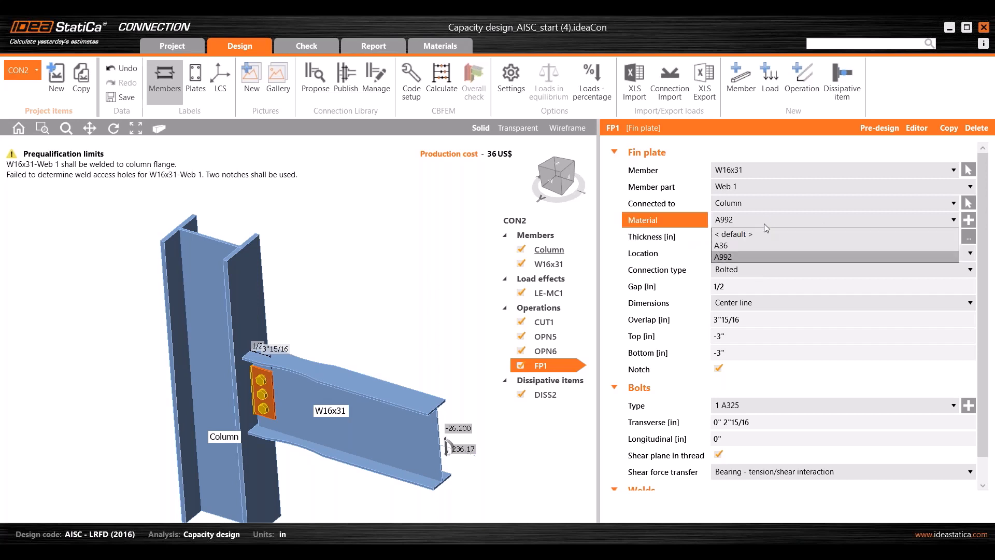
left_click(745, 246)
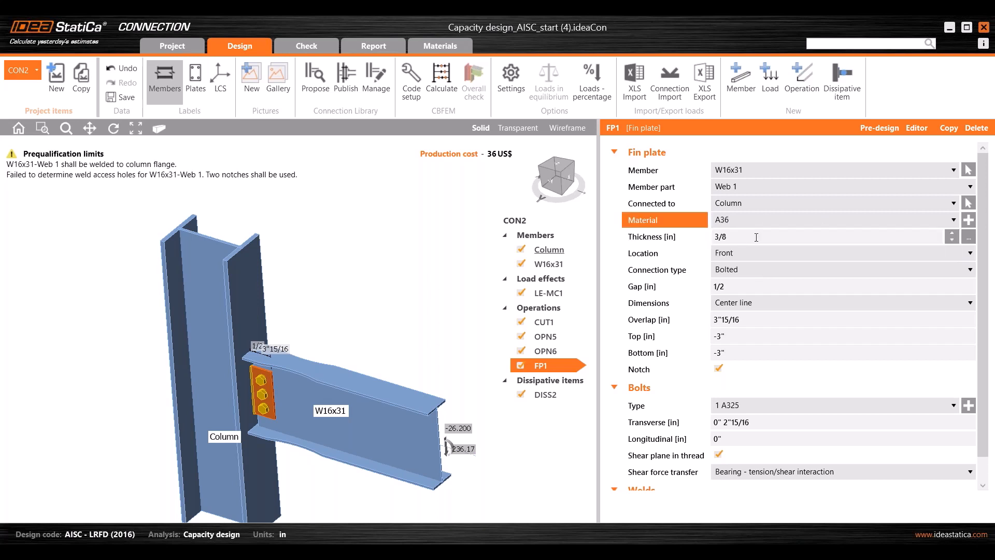
- Dimension the fin plate from top of steel with a -1.75 top offset
left_click(757, 303)
left_click(735, 328)
left_click(729, 326)
type("-1.75")
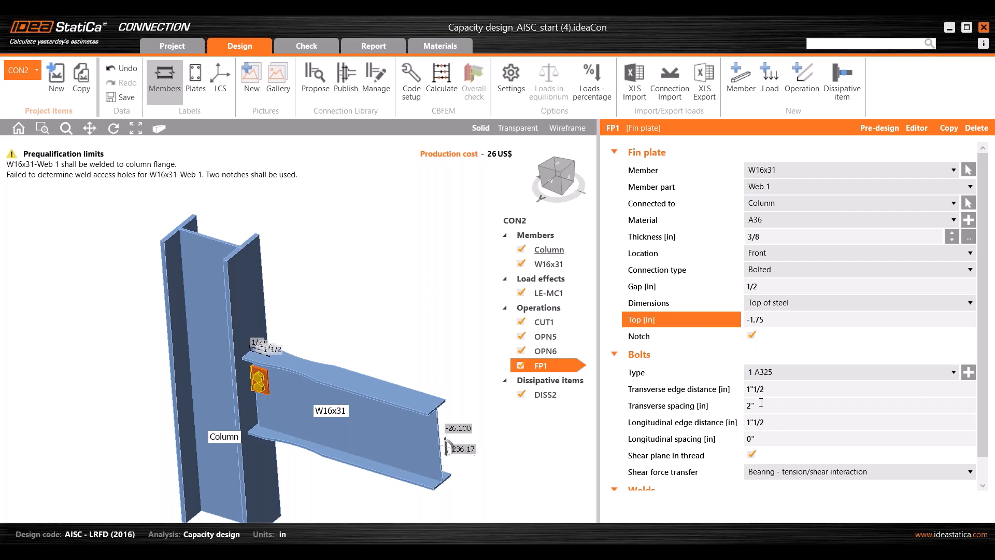
left_click(772, 405)
- Set the fin plate gap to 0 and transverse bolt spacing to 3"*3
left_click(547, 187)
scroll(219, 301, "up", 3)
middle_click_drag(219, 301, 279, 335)
scroll(247, 310, "up", 4)
scroll(304, 296, "down", 3)
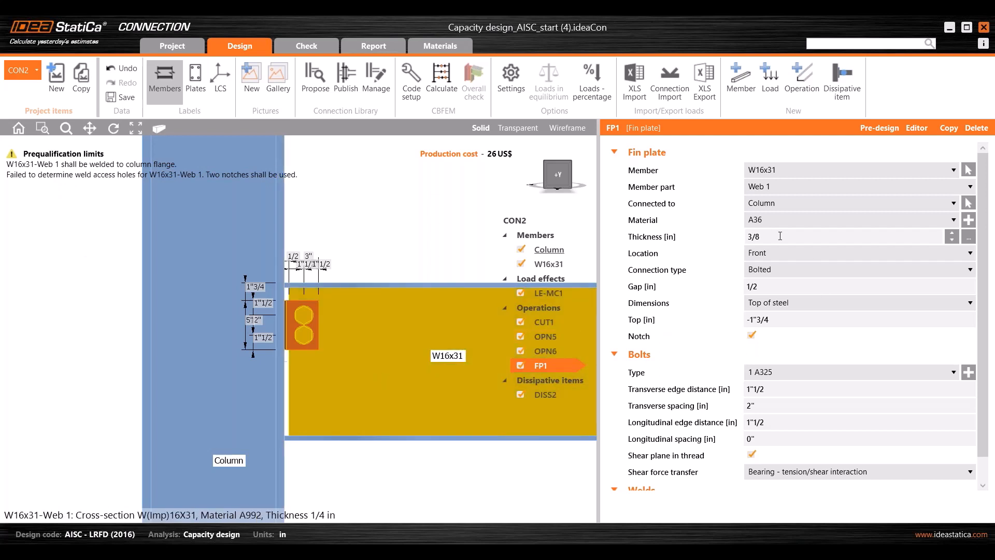
left_click(777, 287)
type("0")
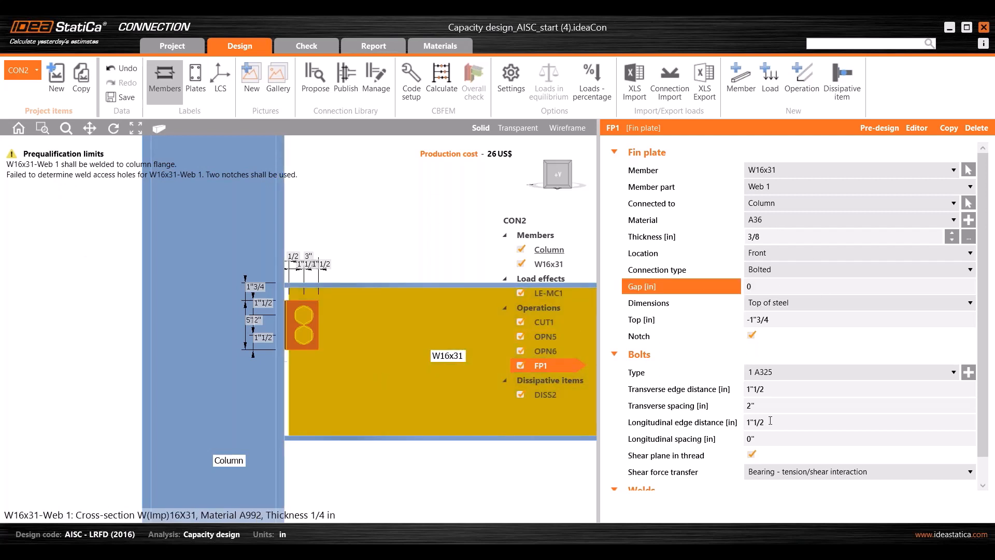
left_click(740, 406)
type("3")
key("Tab")
left_click(775, 407)
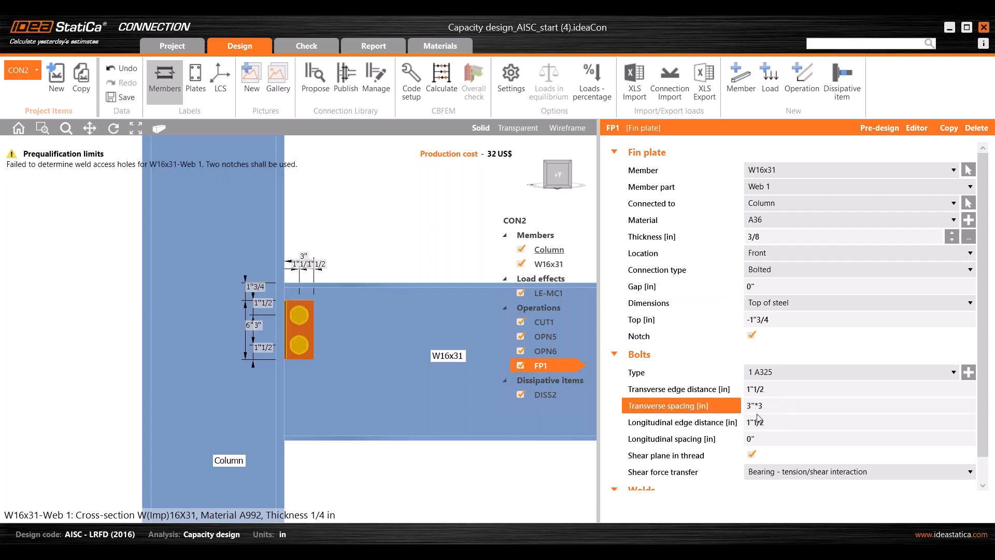
type("*3")
key("Tab")
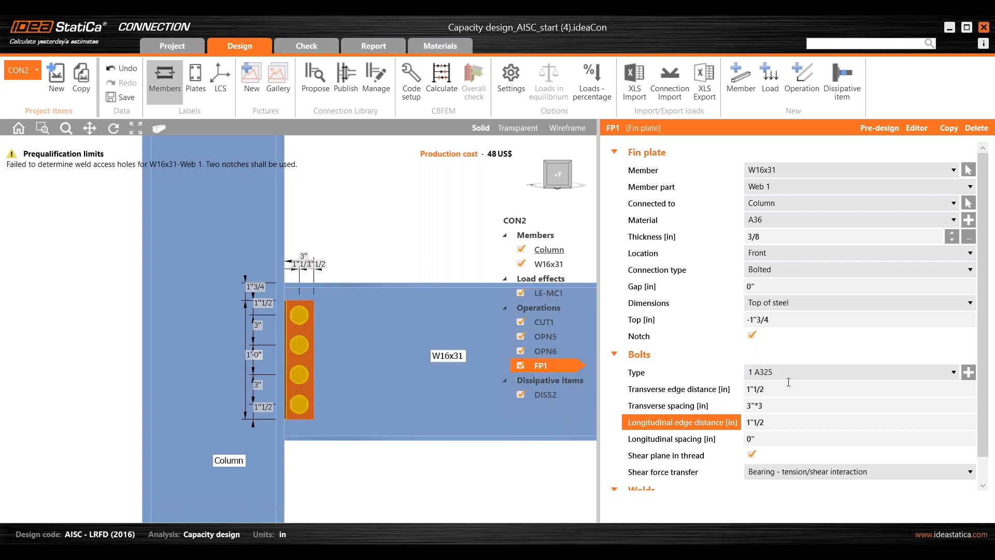
- Set the fin plate bolts to 7/8 A325 from the bolt assembly catalogue
left_click(785, 368)
left_click(769, 381)
left_click(967, 373)
left_click(541, 145)
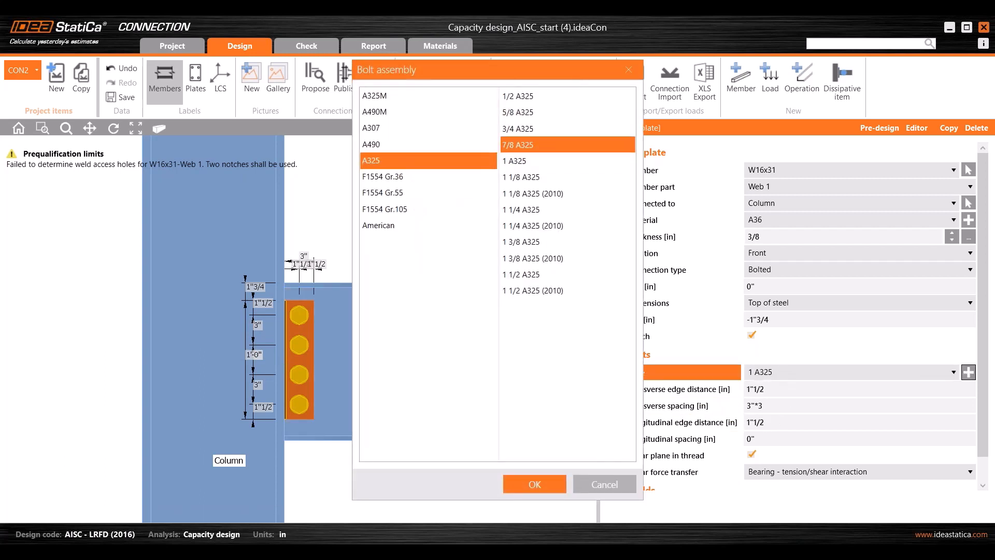
left_click(552, 480)
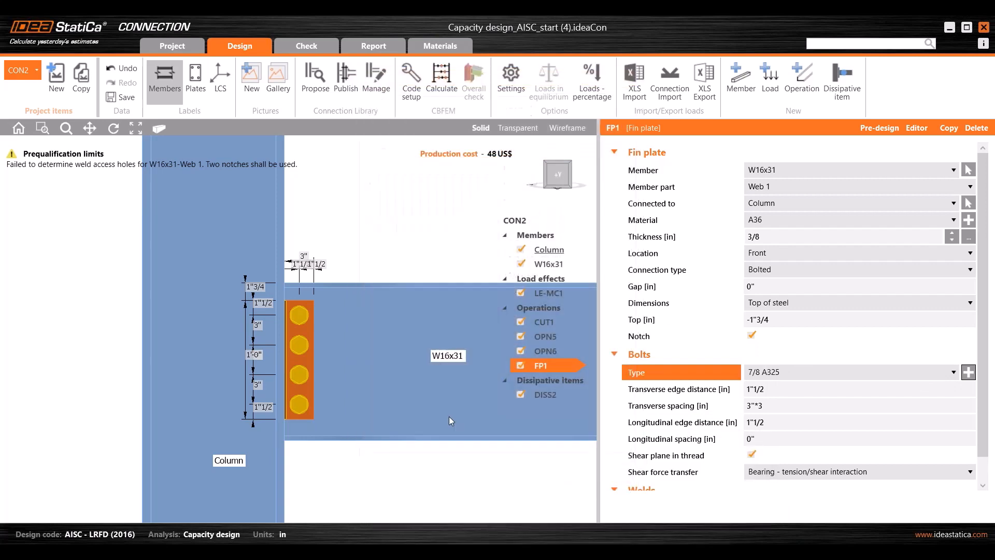
scroll(290, 301, "up", 5)
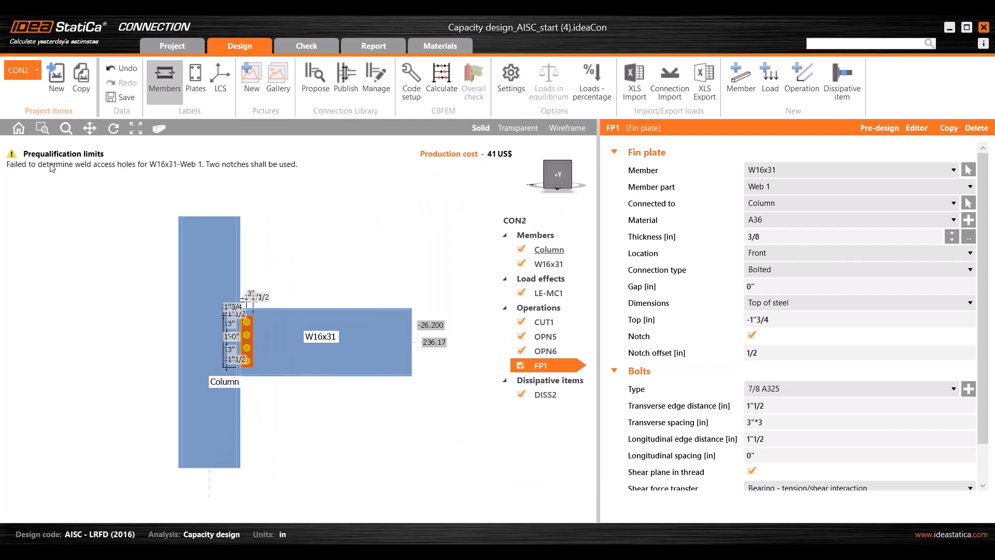
scroll(126, 229, "up", 2)
middle_click_drag(126, 229, 50, 237)
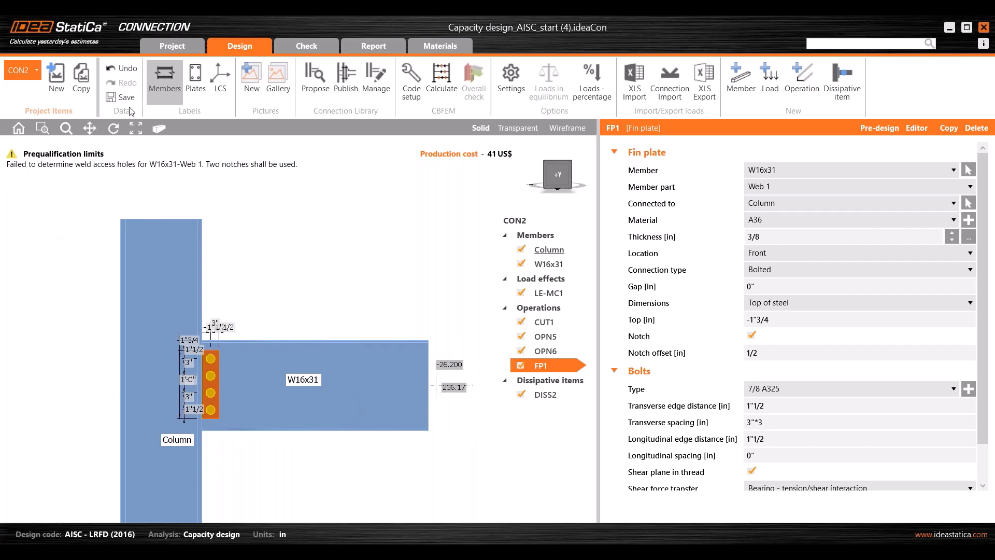
- In the AISC 358-16 PDF, highlight section 5.5 item (2) on weld access hole geometry
mouse_move(594, 552)
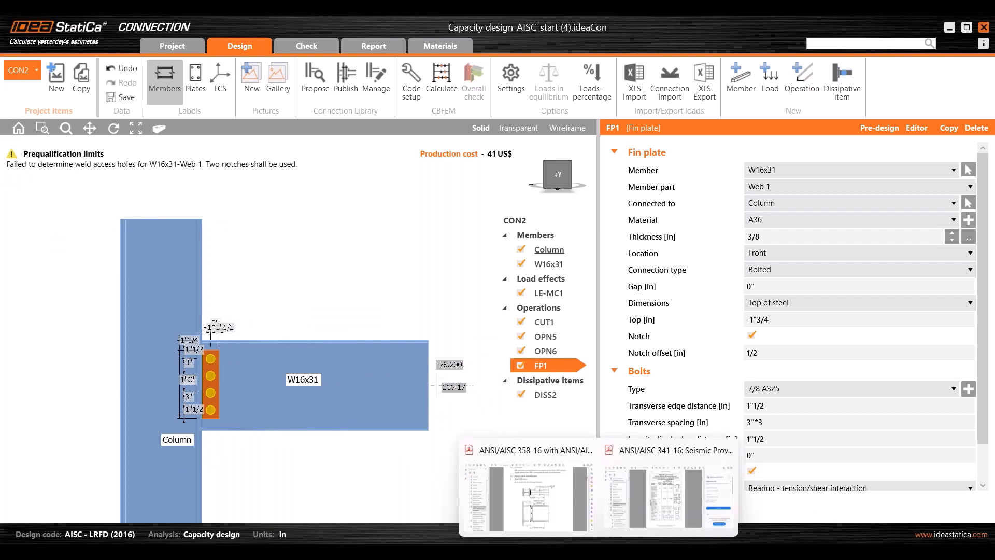
left_click(522, 500)
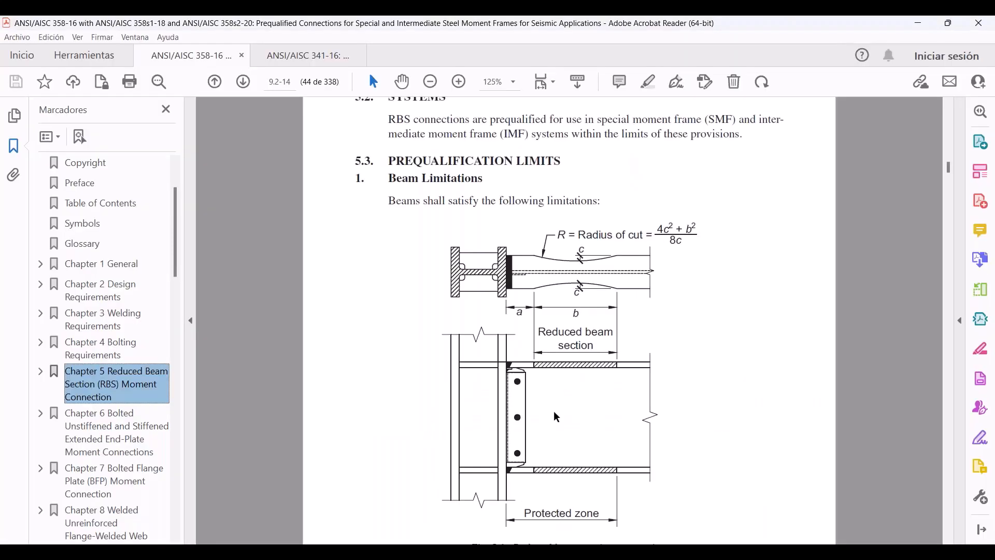
scroll(557, 417, "down", 1, "ctrl")
scroll(562, 409, "down", 10)
scroll(564, 406, "down", 5)
scroll(570, 321, "down", 8)
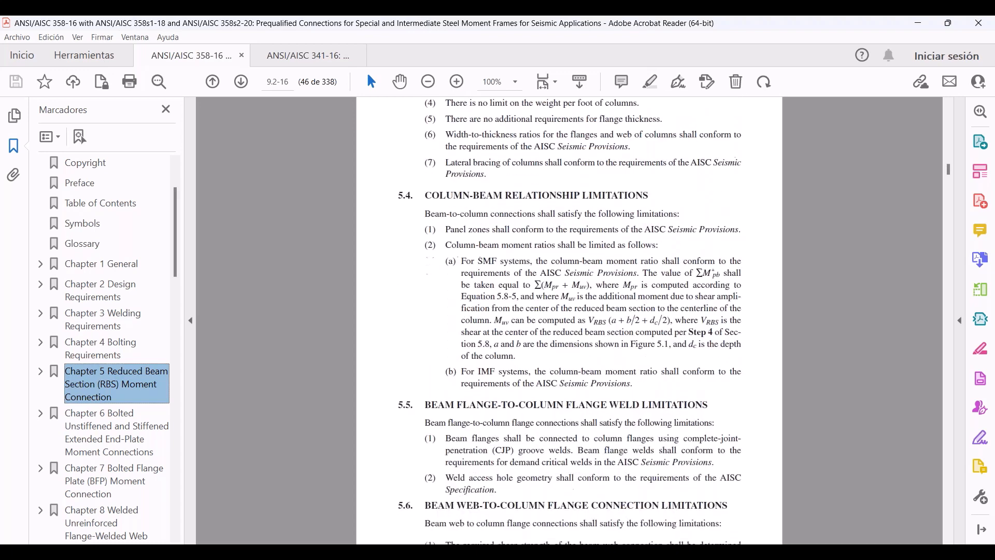
scroll(534, 493, "up", 1, "ctrl")
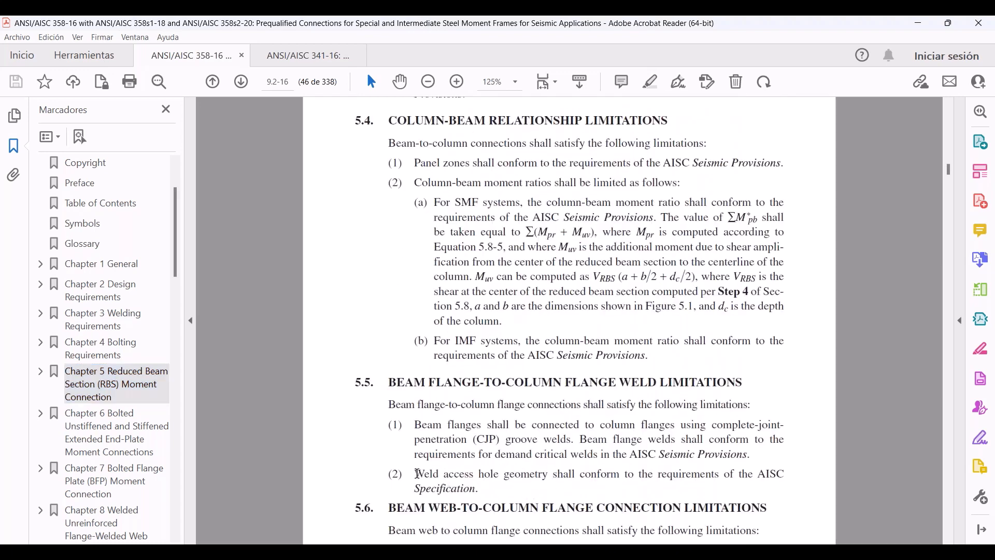
left_click_drag(419, 474, 493, 494)
- Return to the connection model and add an opening operation on the W16x31 | Web 1
left_click(480, 490)
left_click(913, 27)
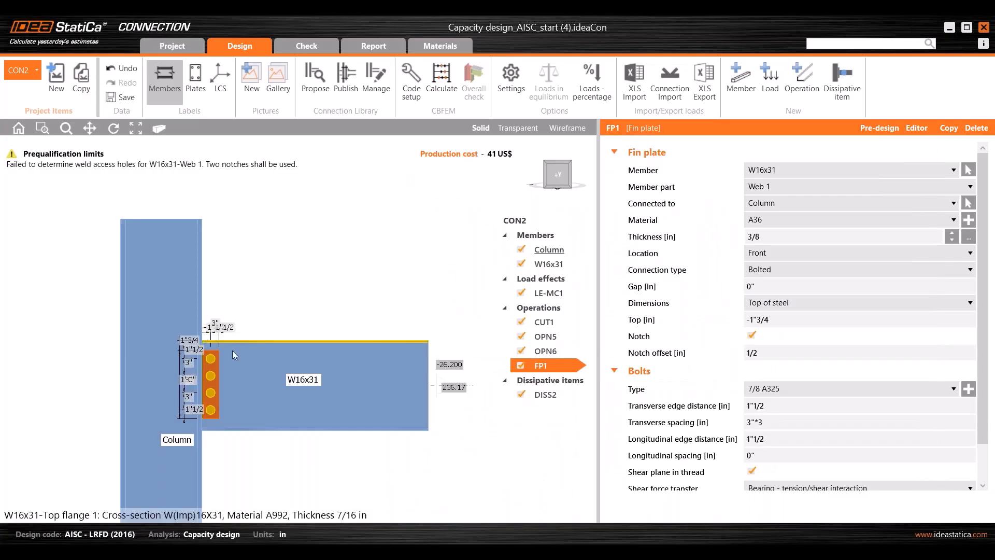
middle_click_drag(295, 311, 296, 302)
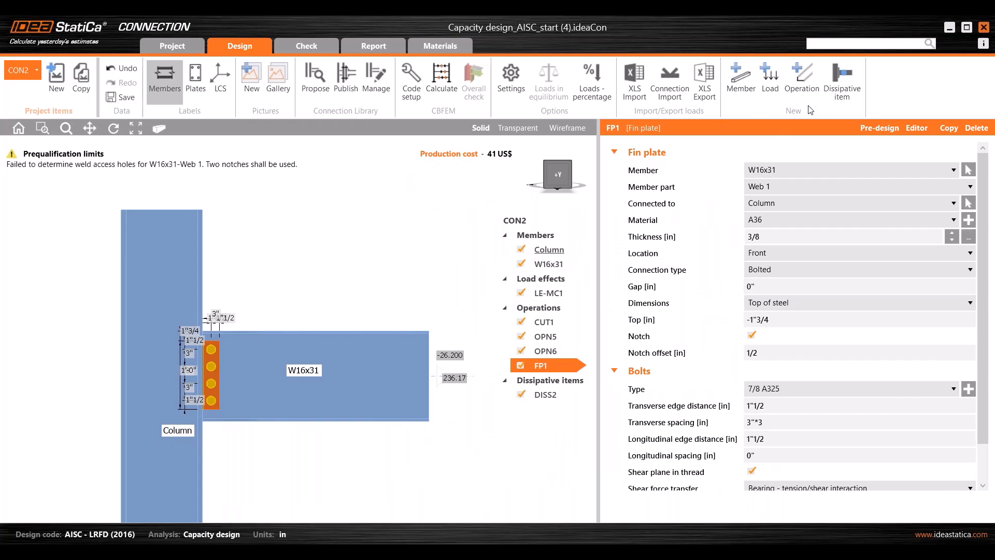
left_click(807, 79)
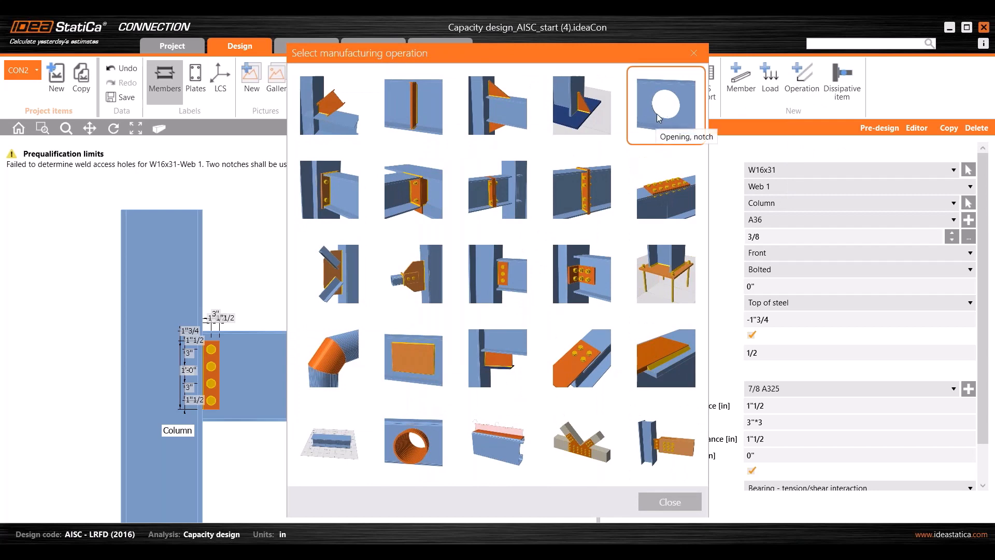
left_click(675, 113)
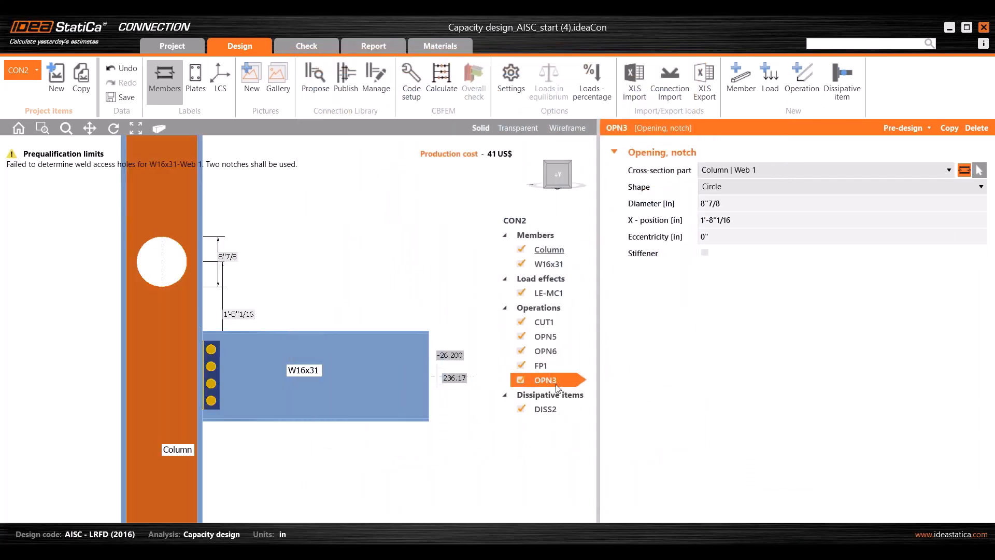
left_click(723, 174)
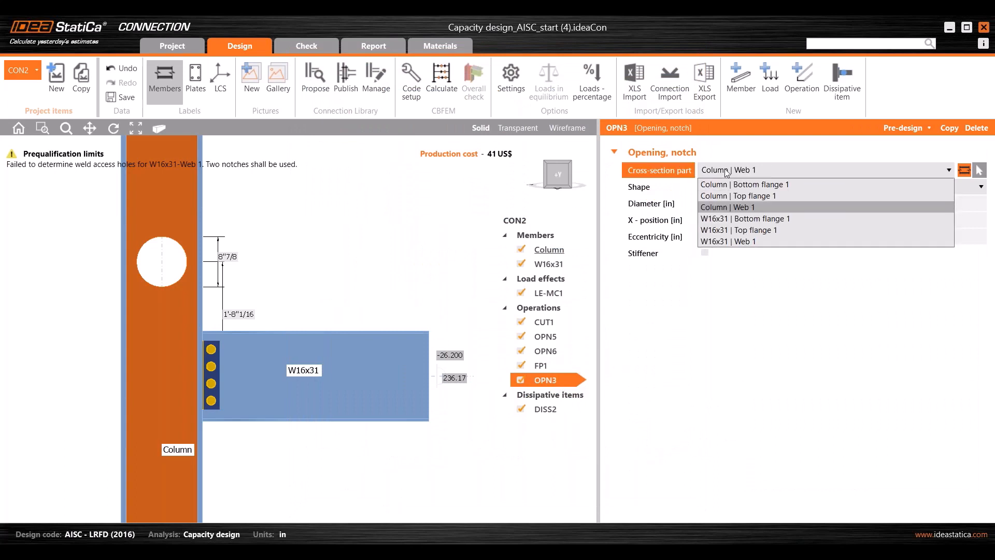
left_click(729, 241)
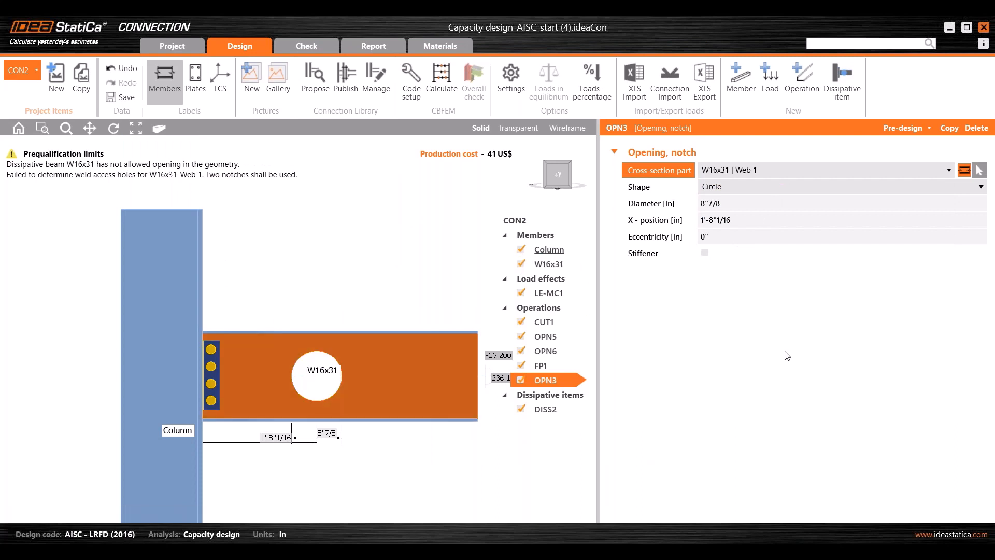
- Set the opening shape to Notch with location Both, viewed in transparent display, and start a pre-design
left_click(771, 189)
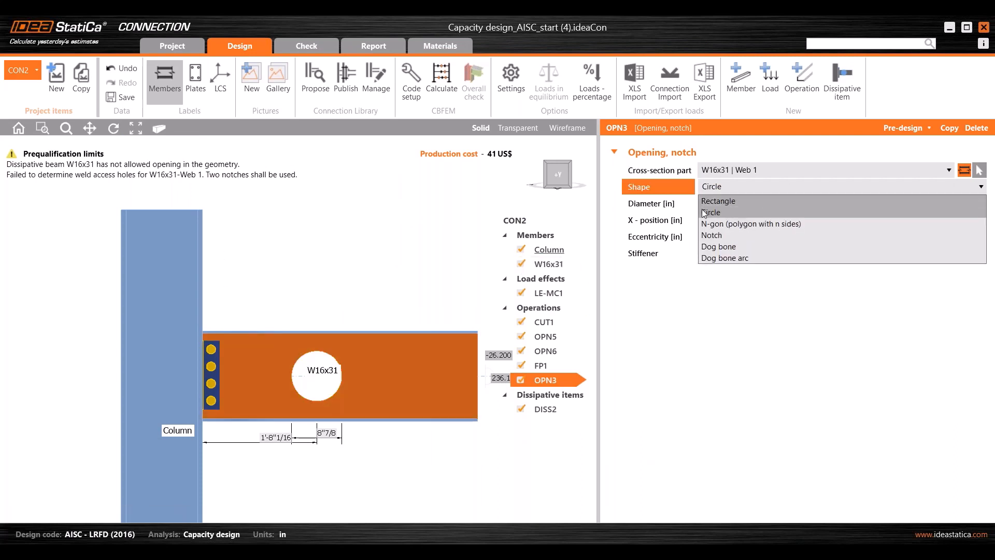
left_click(726, 234)
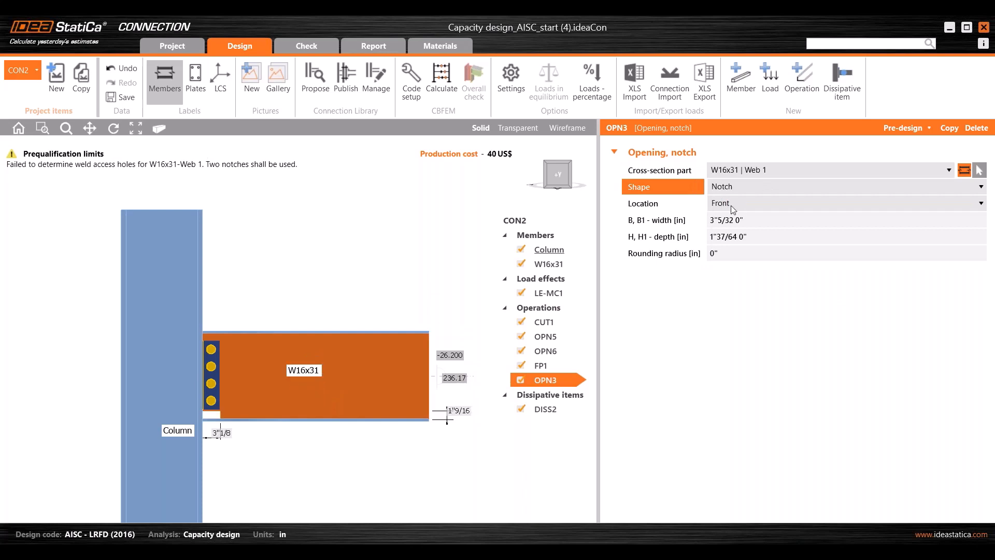
scroll(199, 407, "up", 3)
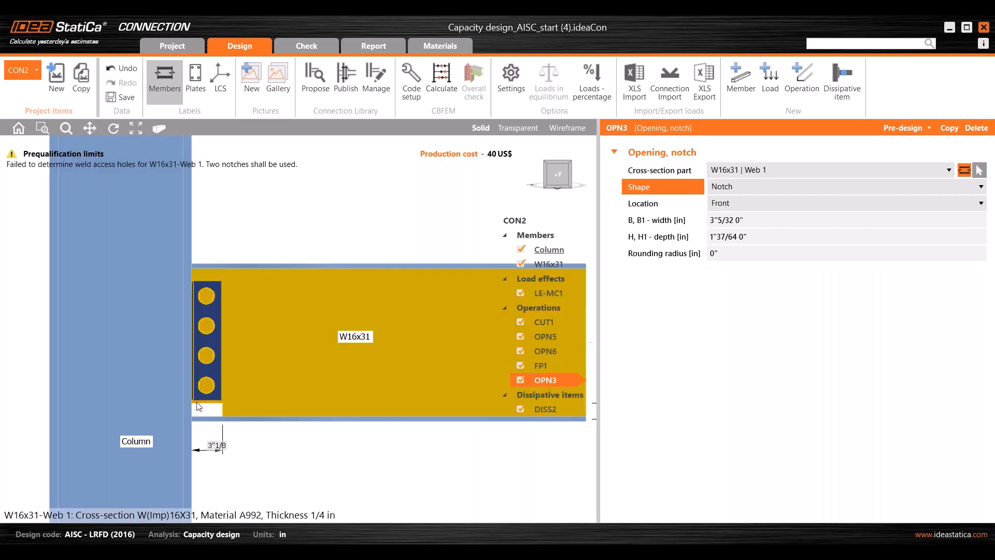
left_click(519, 127)
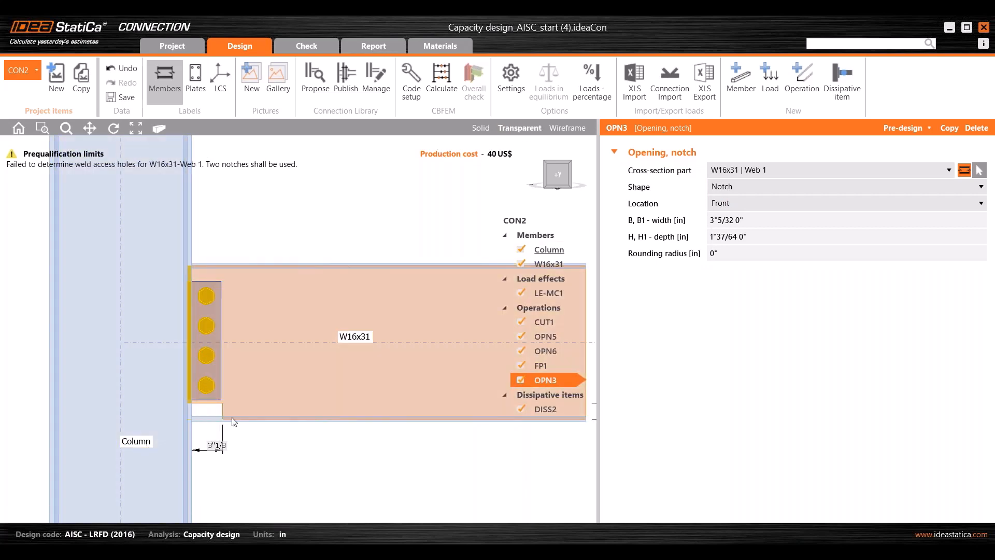
left_click(720, 204)
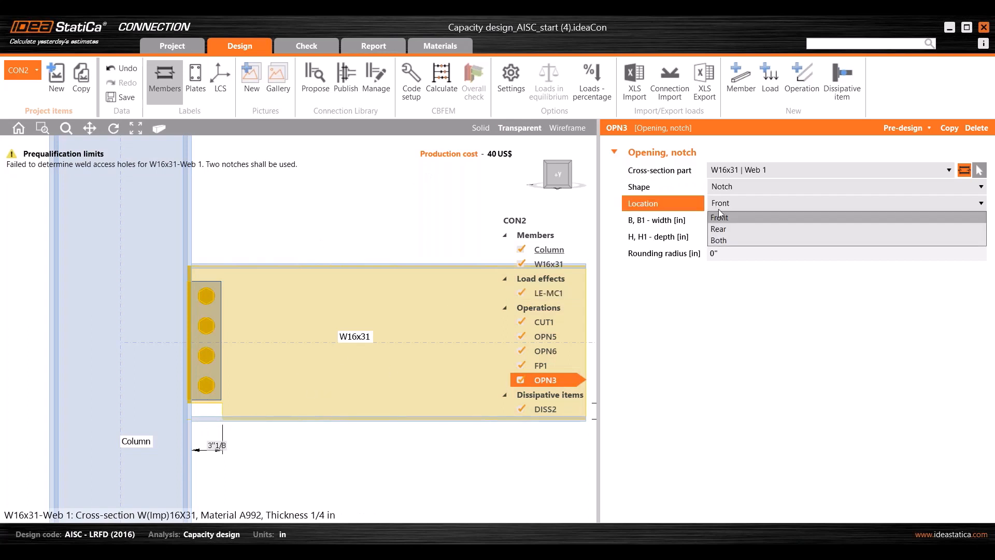
left_click(723, 242)
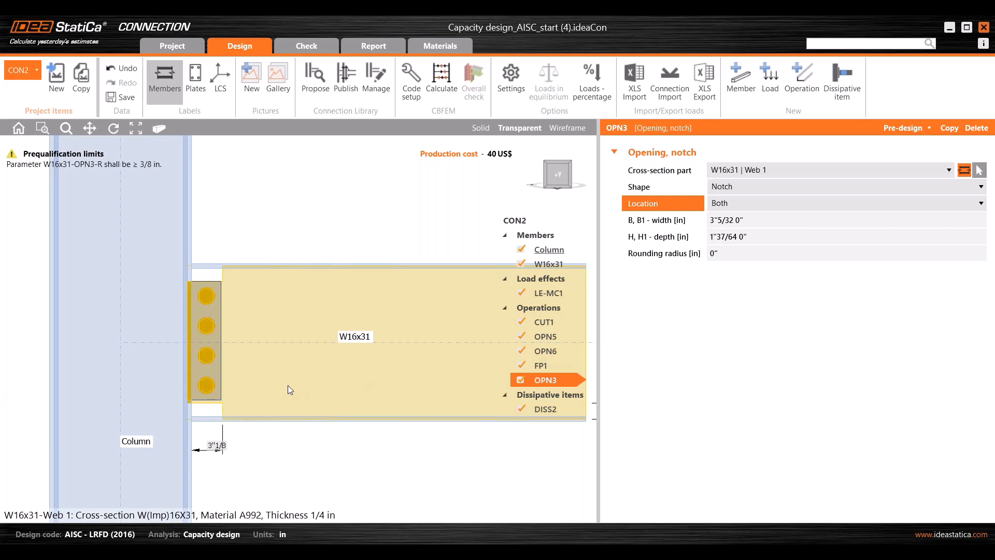
scroll(280, 387, "down", 3)
scroll(278, 387, "up", 2)
middle_click_drag(287, 395, 244, 399)
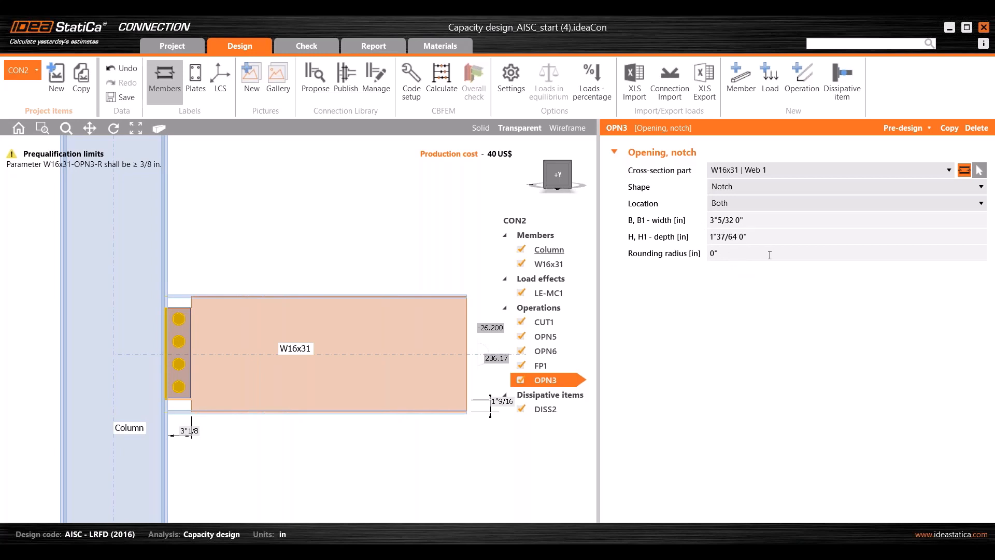
left_click(900, 130)
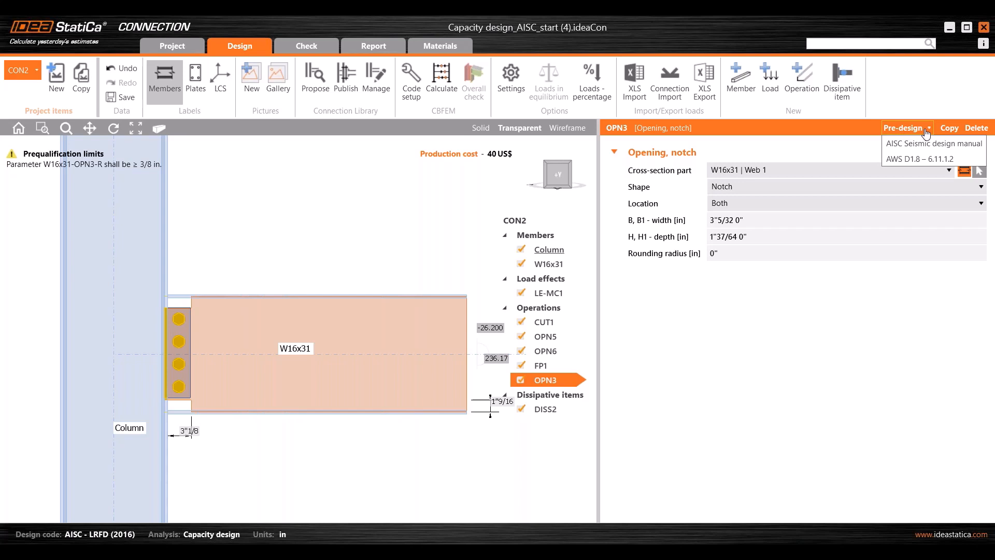
- Size the notches by the AISC Seismic design manual pre-design and inspect the beam end
left_click(901, 142)
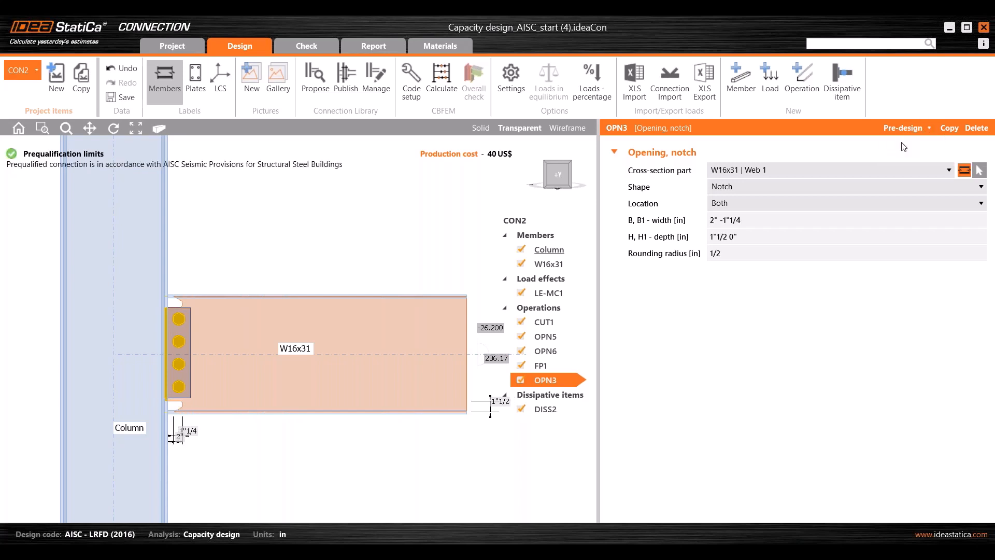
scroll(161, 310, "up", 8)
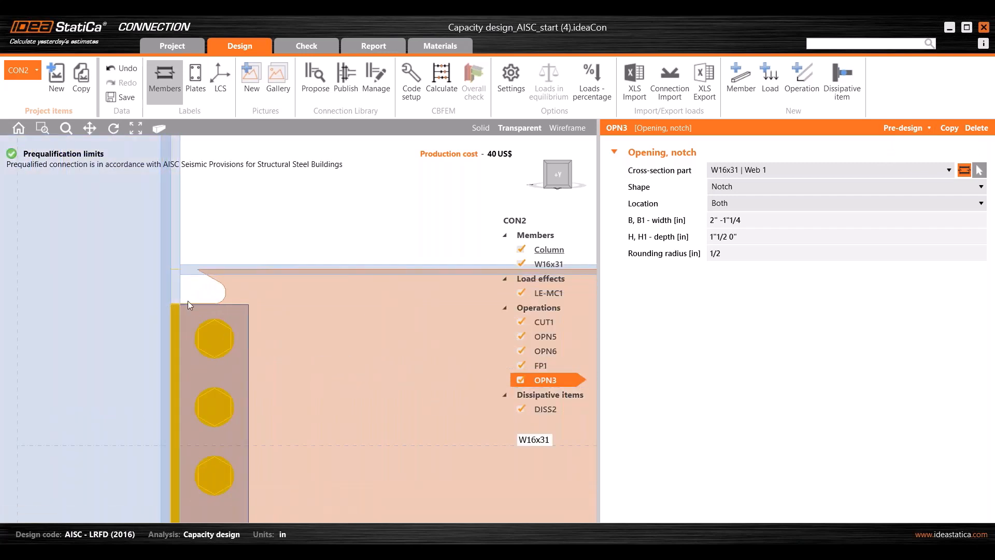
scroll(270, 249, "down", 5)
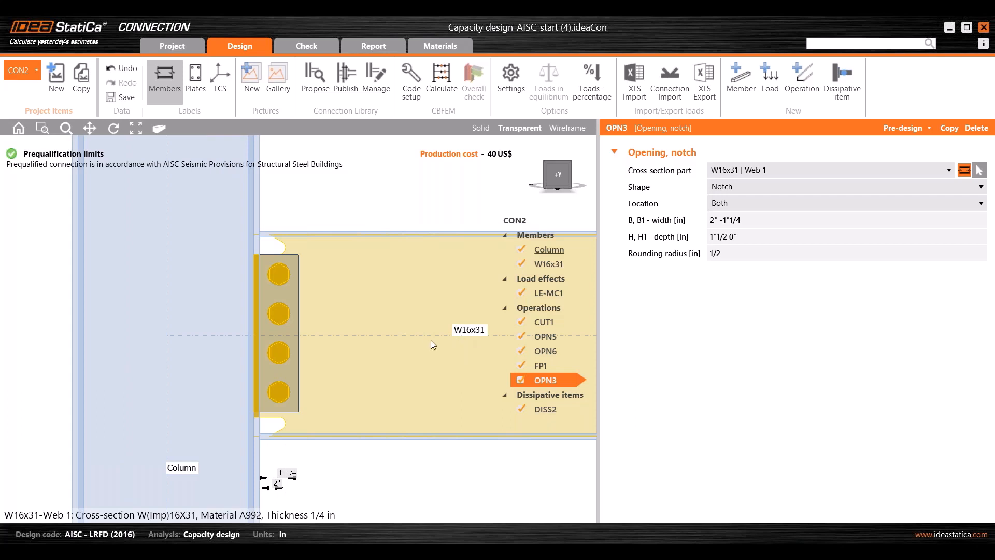
scroll(294, 369, "down", 2)
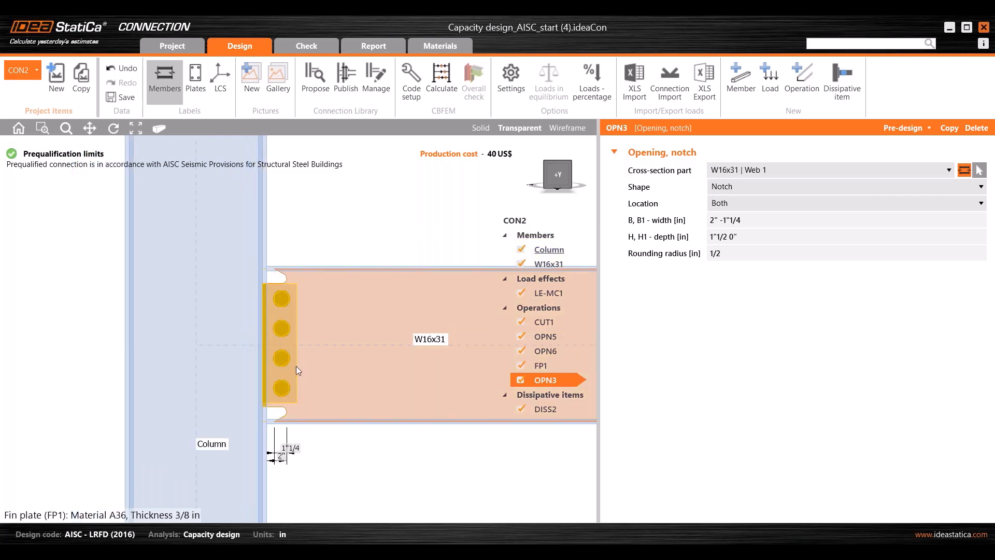
middle_click_drag(296, 366, 248, 363)
- Zoom out on the joint and bring the Design workflow slide show forward
scroll(295, 335, "down", 1)
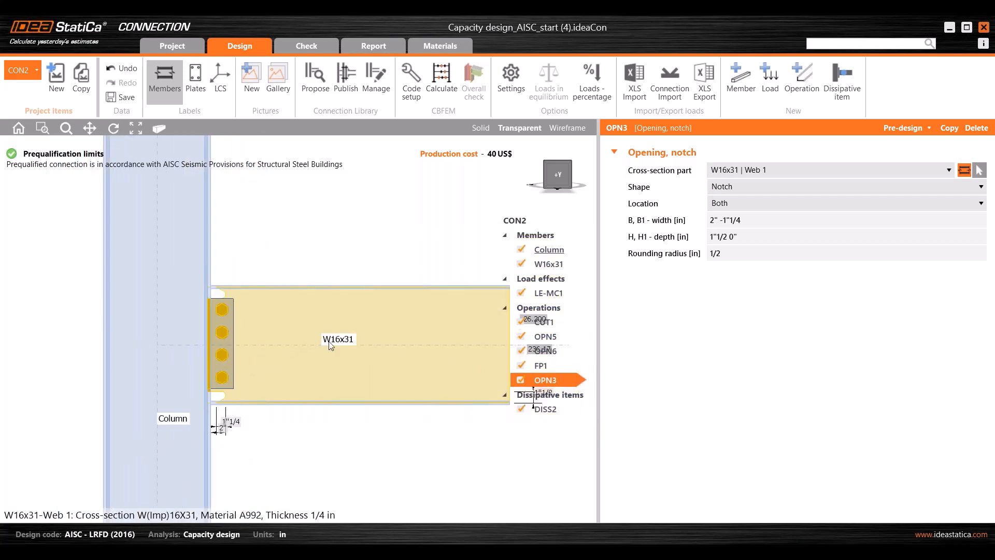
scroll(341, 346, "down", 2)
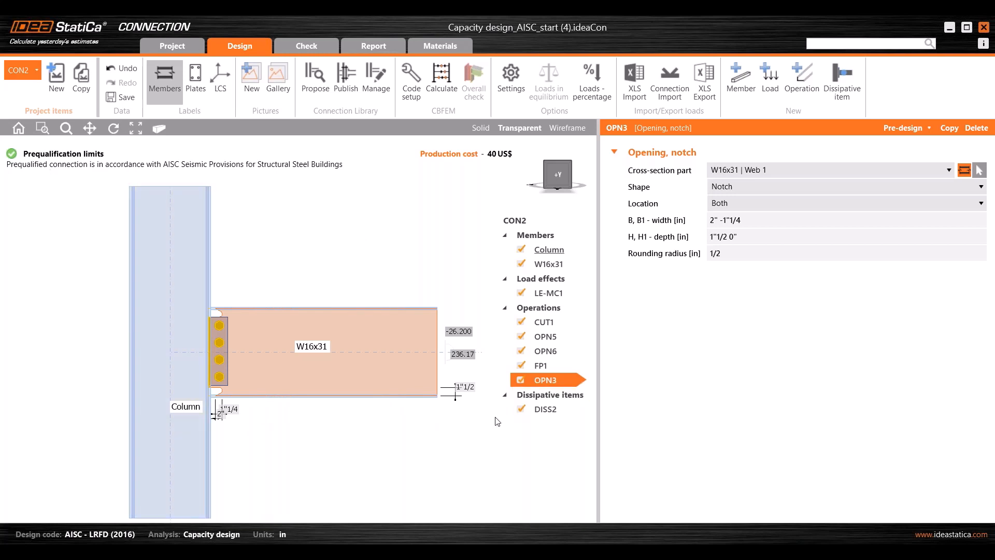
mouse_move(599, 549)
left_click(590, 497)
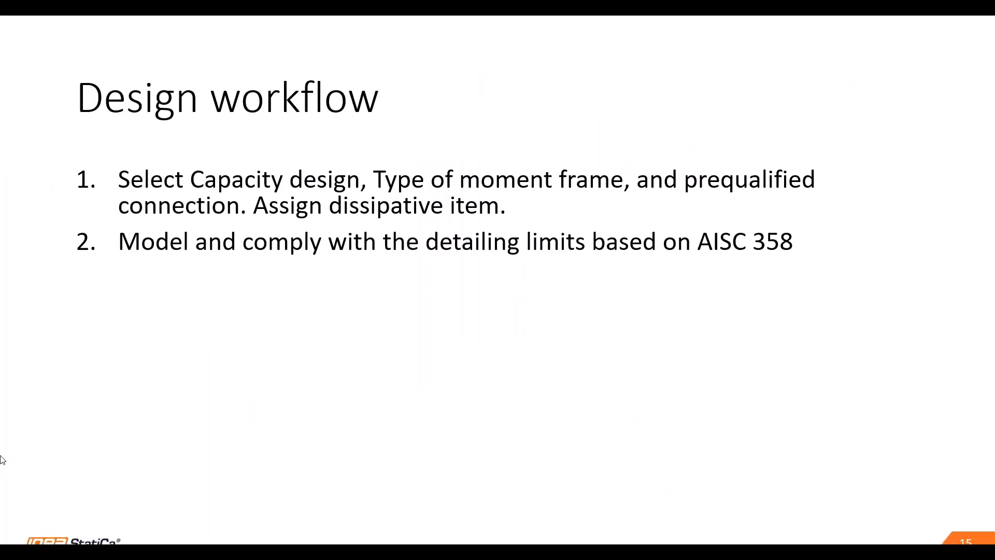
- Reveal workflow step 3 on calculating MPr and Vh, then go back to IDEA StatiCa
left_click(916, 313)
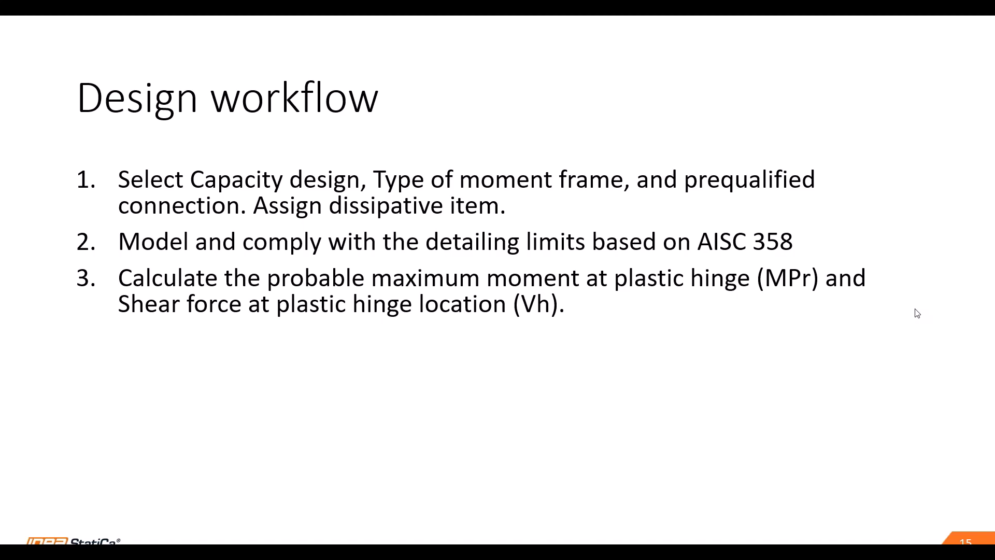
key("alt+Tab")
- Maximize the capacity-design help page and scroll to the My moment formula
mouse_move(513, 552)
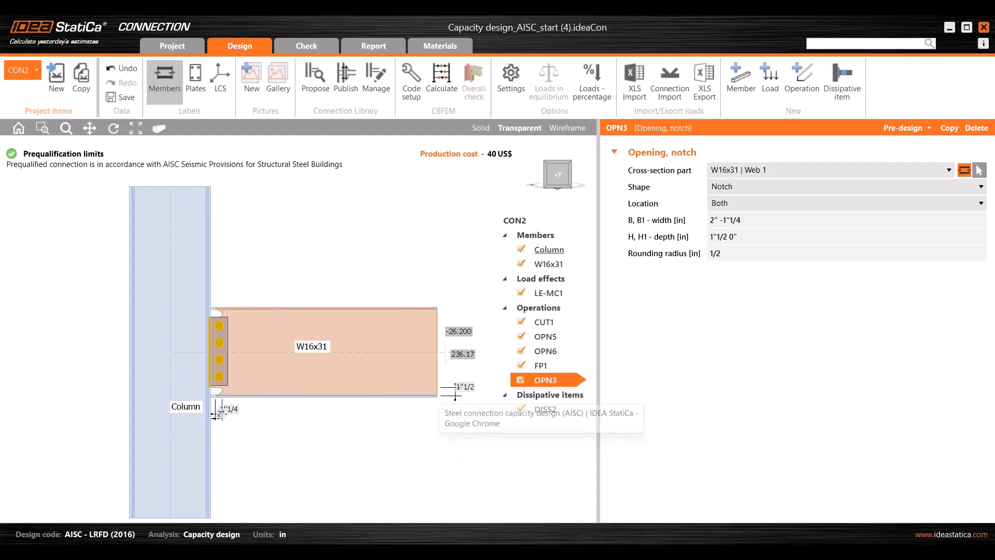
left_click(561, 428)
left_click(809, 99)
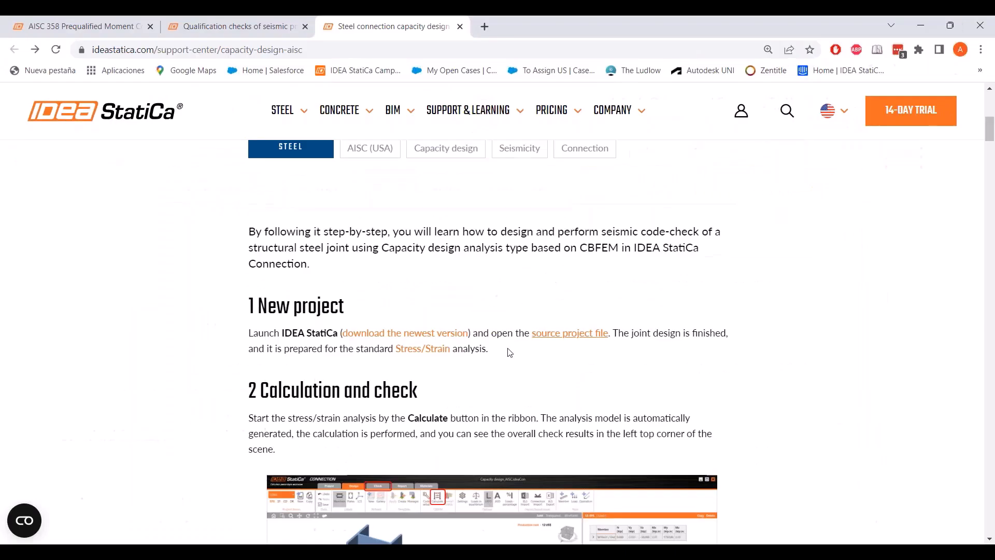
scroll(510, 356, "down", 15)
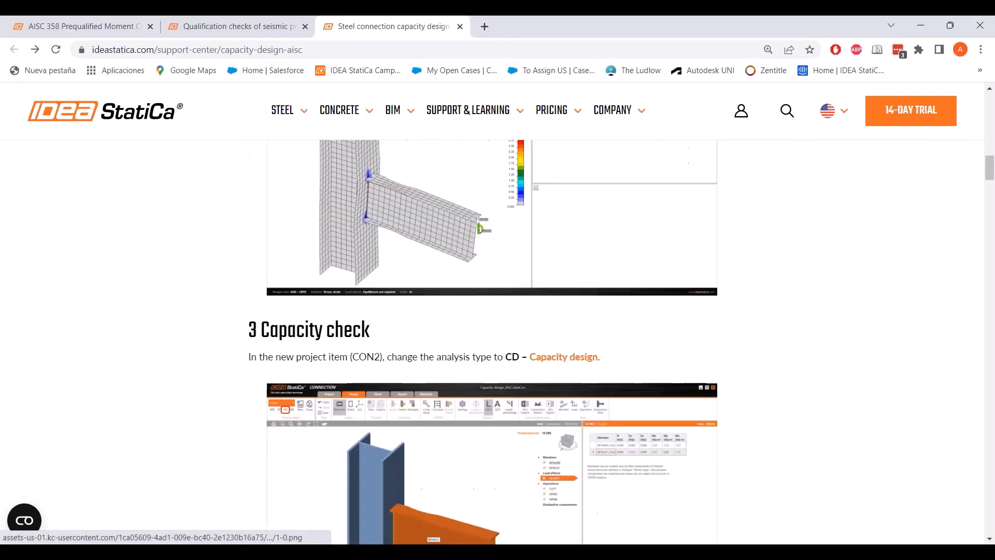
scroll(511, 355, "down", 20)
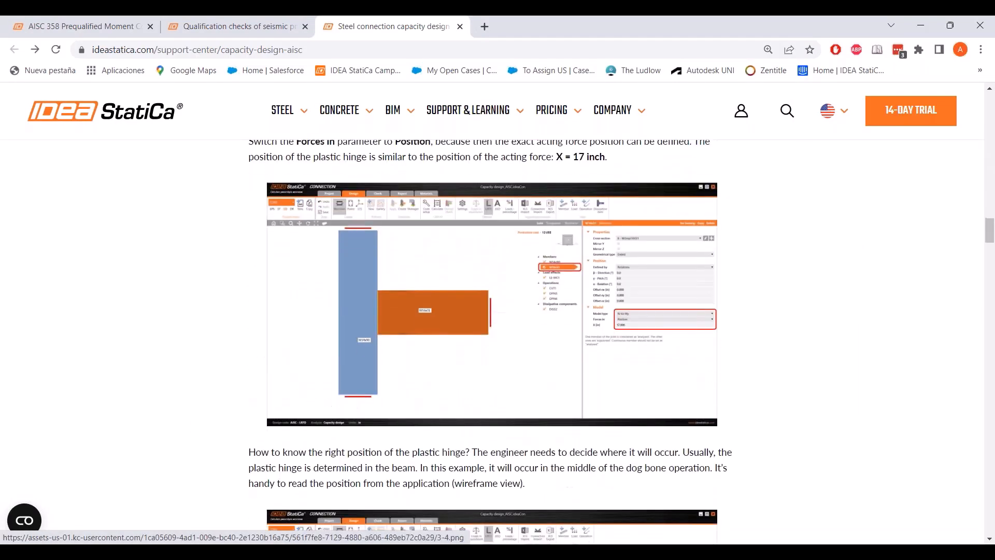
scroll(511, 355, "down", 10)
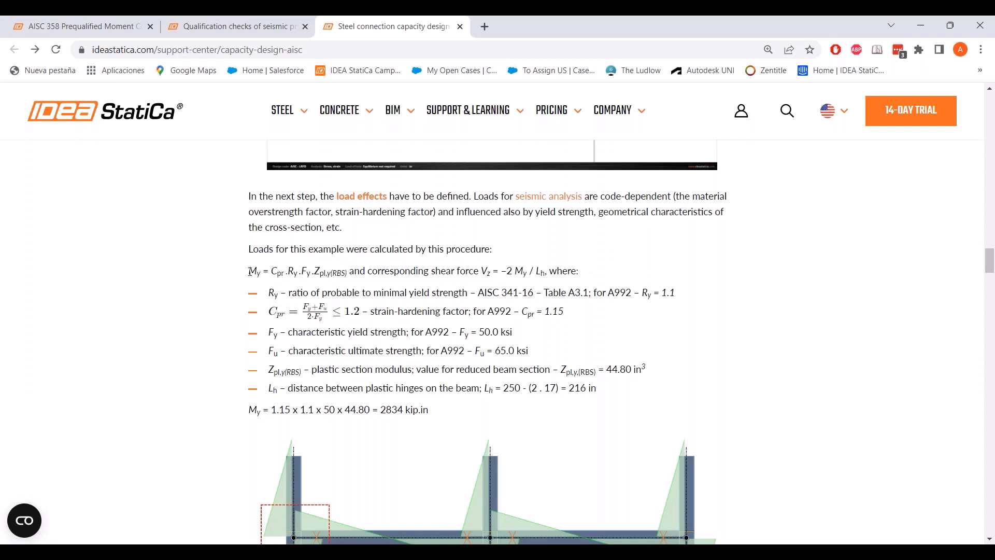
left_click_drag(250, 271, 328, 271)
left_click(294, 270)
- Scroll on to the shear calculation VEd = 2·2834/216 = 26.2 kip
scroll(513, 345, "down", 3)
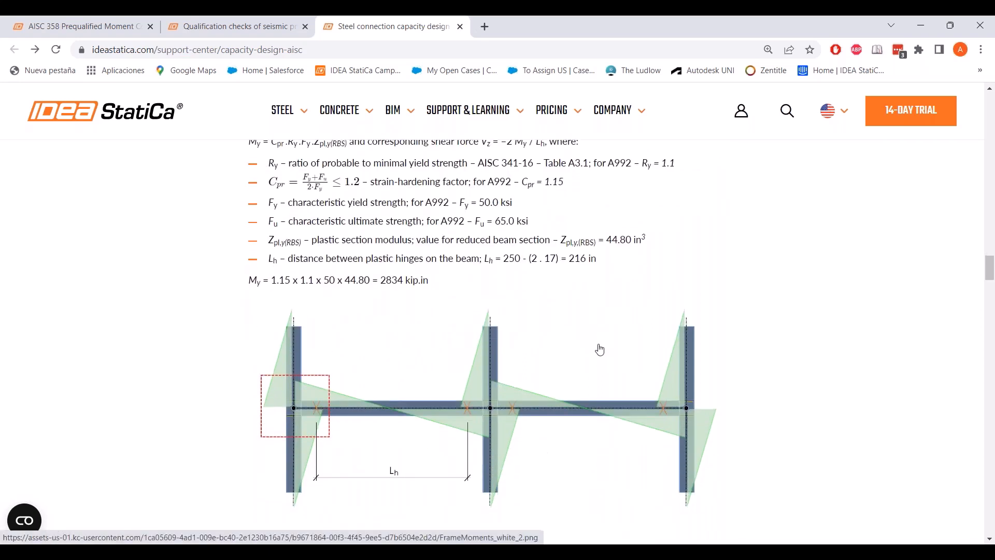
scroll(613, 341, "up", 2)
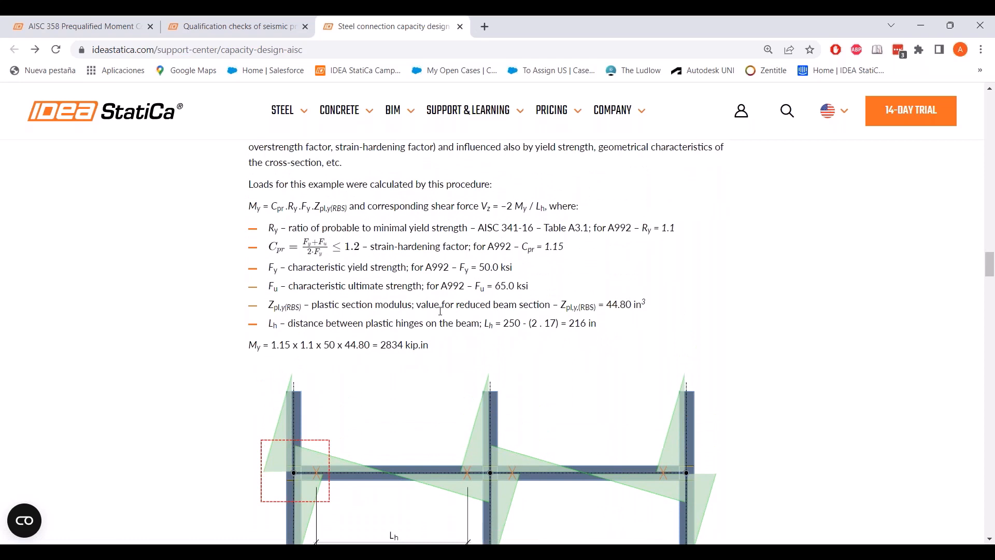
scroll(446, 311, "down", 2)
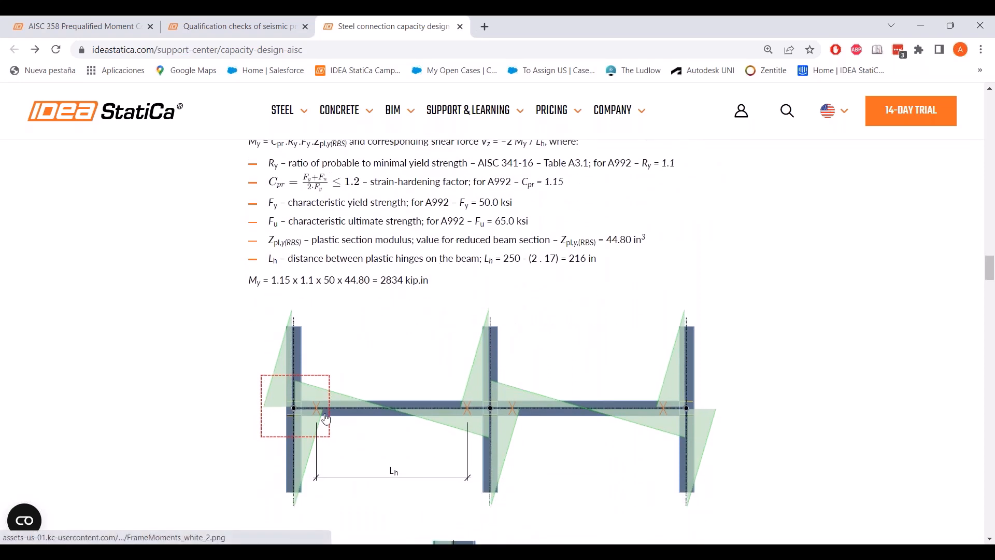
scroll(357, 373, "down", 3)
scroll(357, 373, "down", 4)
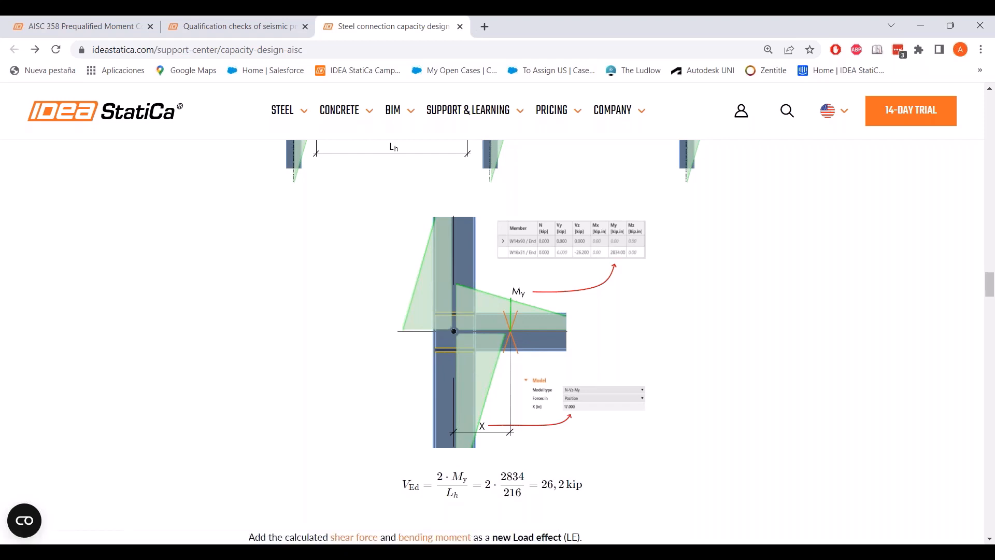
- Back in the connection model, set a centred top view of the joint
mouse_move(627, 552)
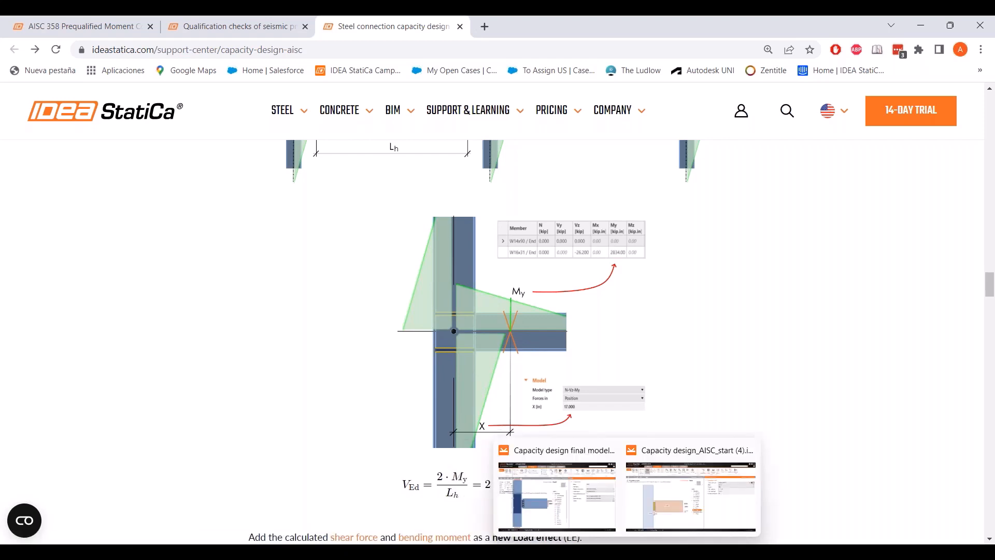
left_click(690, 494)
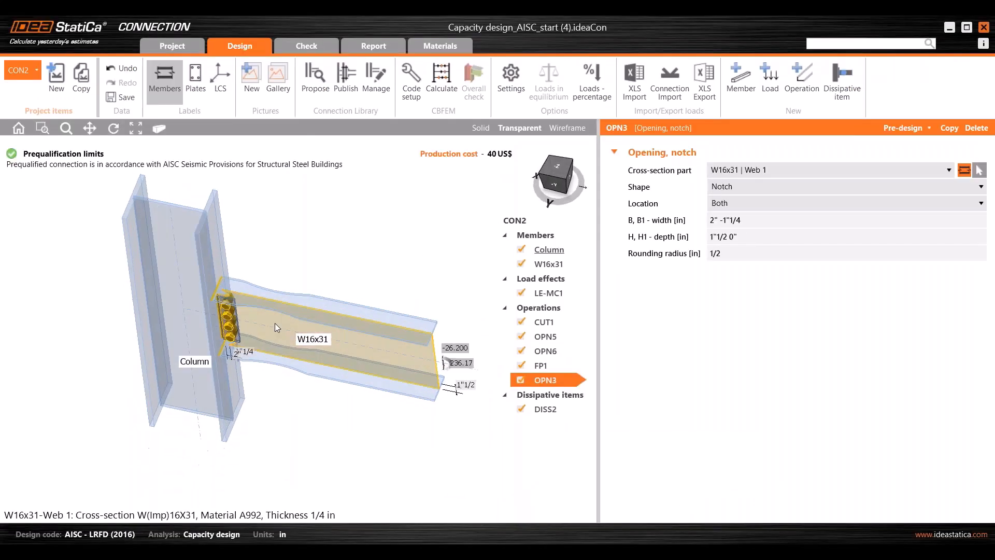
scroll(274, 322, "up", 2)
middle_click_drag(285, 279, 280, 300)
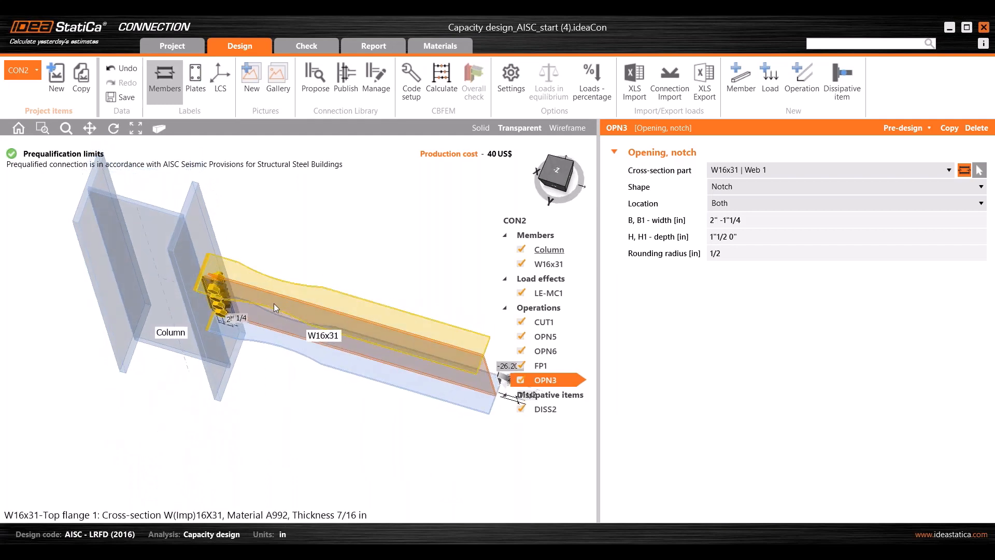
left_click(556, 171)
middle_click_drag(238, 342, 269, 345)
scroll(288, 350, "down", 1)
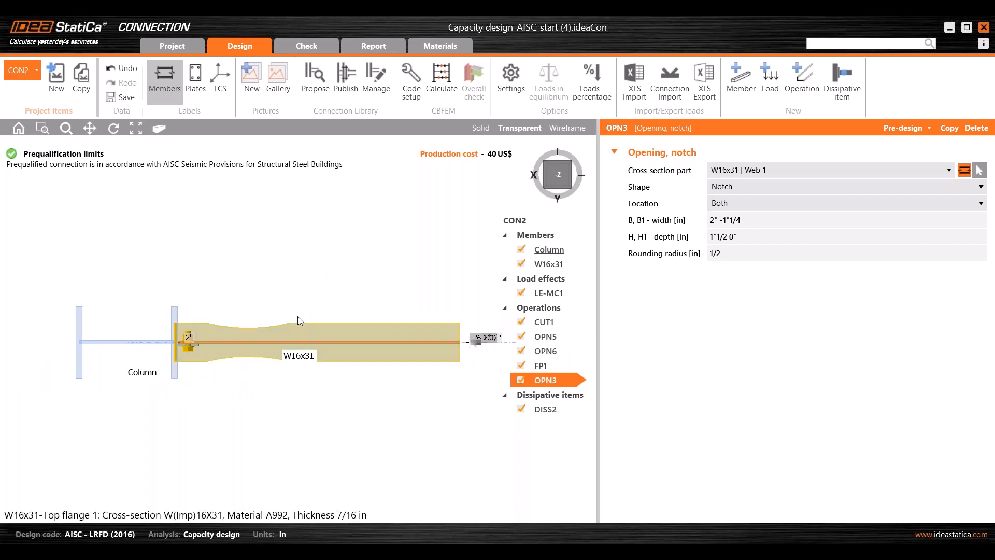
- Review the OPN6 dog bone notch, column properties, and LE-MC1 loads (Vz -26.200, My 236.17)
left_click(544, 353)
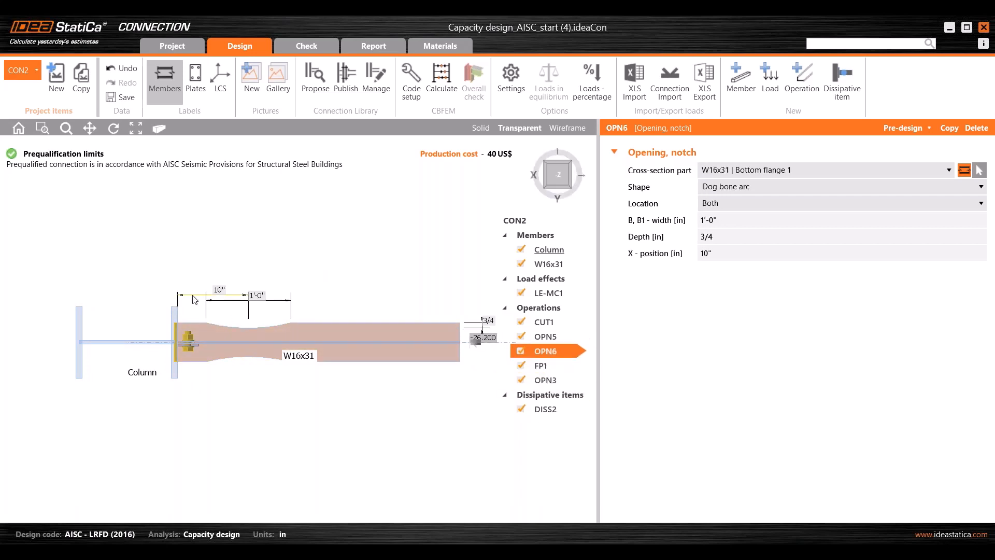
left_click(126, 343)
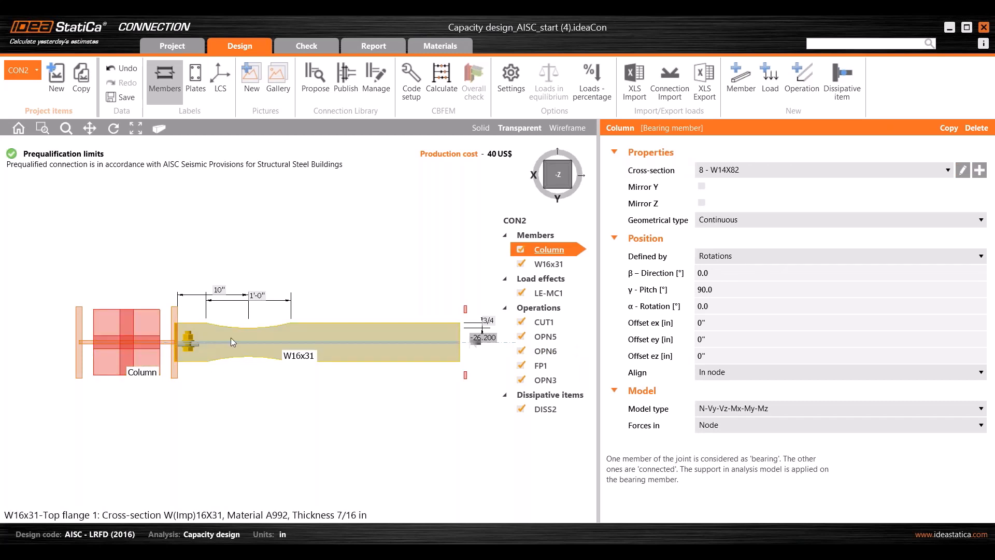
left_click(539, 293)
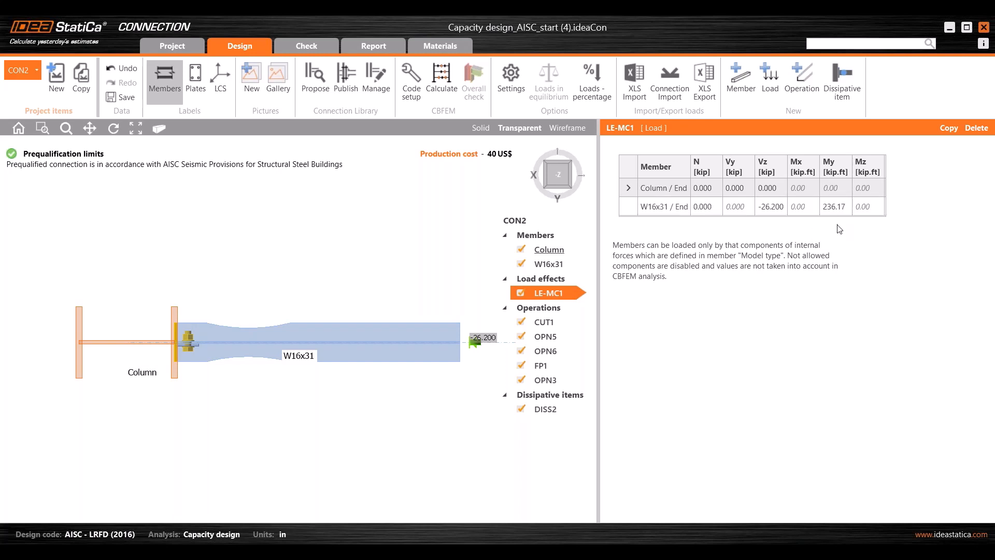
- Review the W16x31 beam properties in isometric view, then return to the Design workflow slide show
mouse_move(599, 549)
left_click(547, 267)
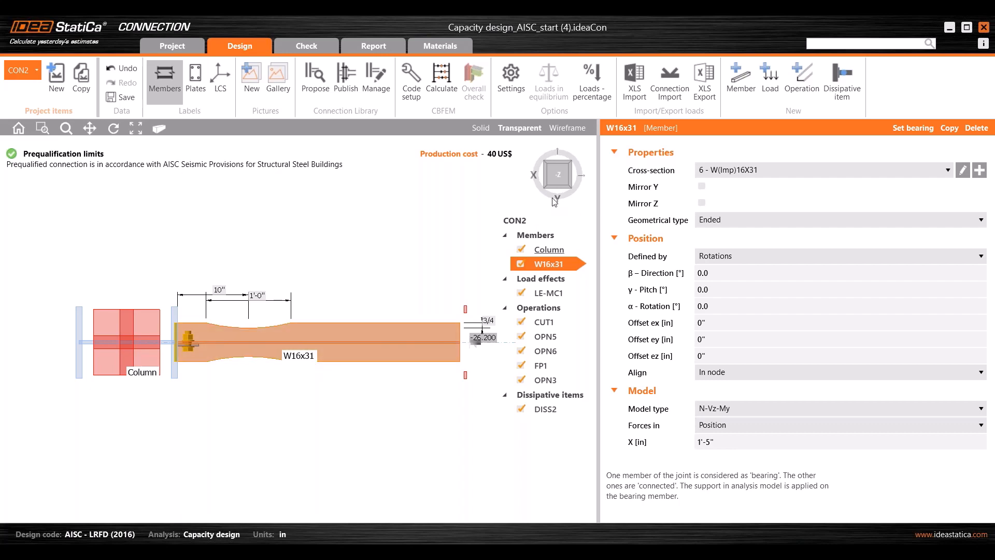
left_click(569, 184)
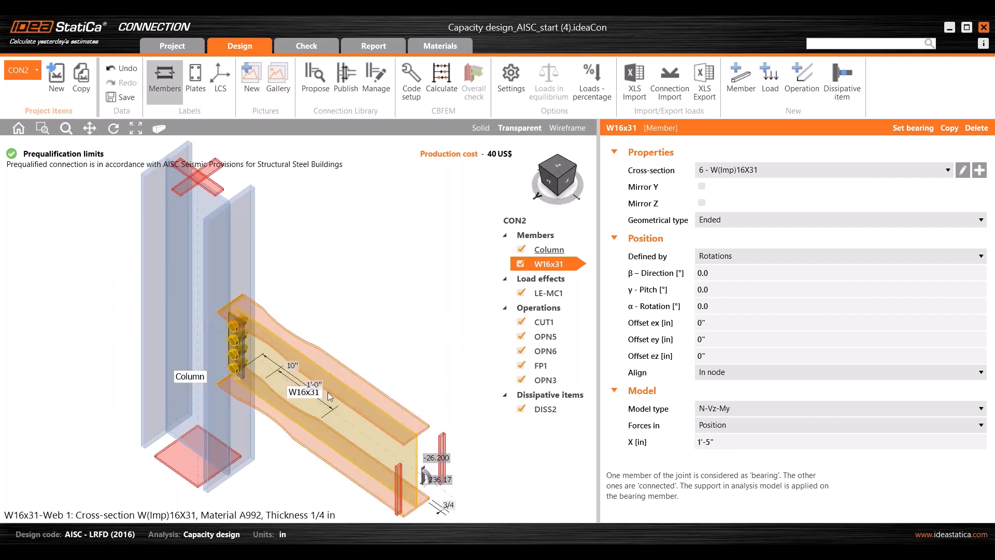
mouse_move(570, 549)
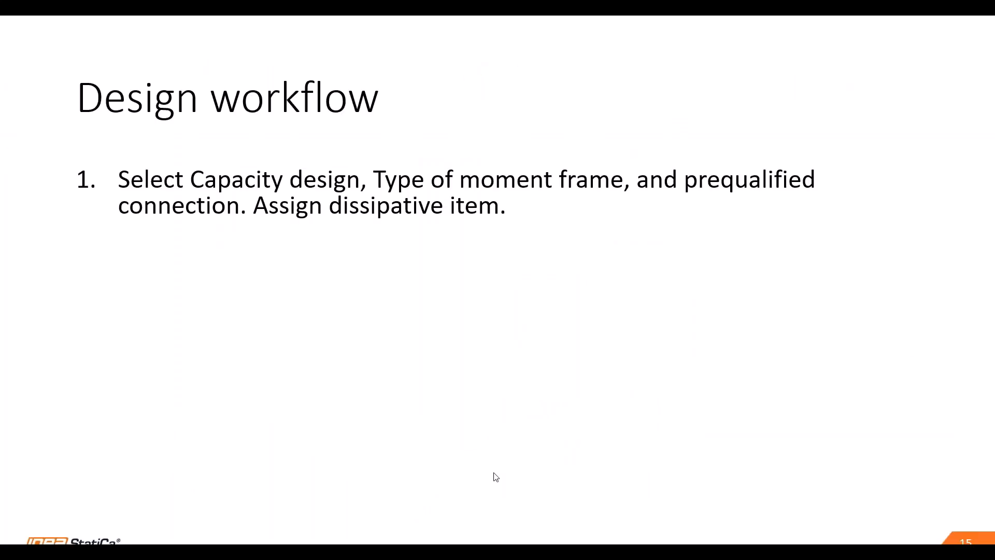
left_click(494, 474)
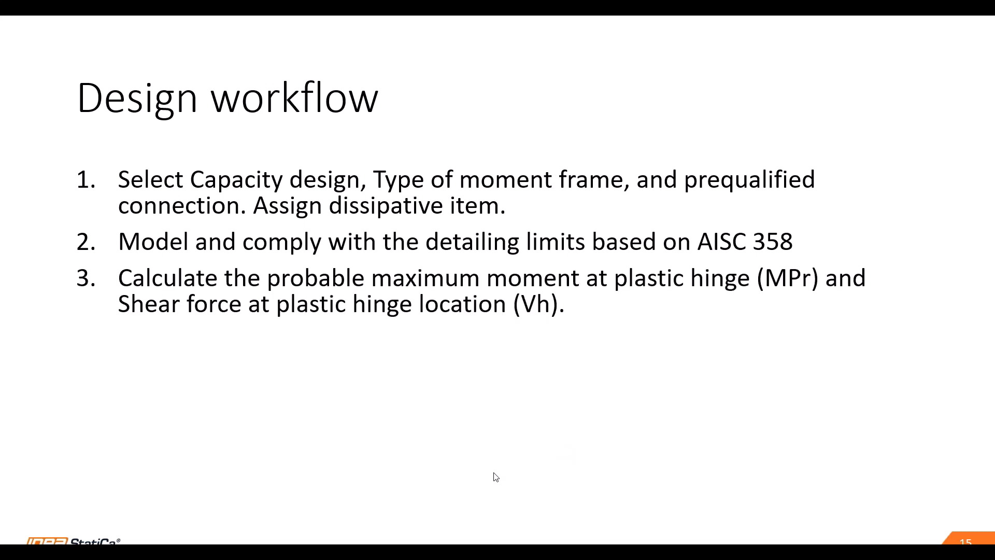
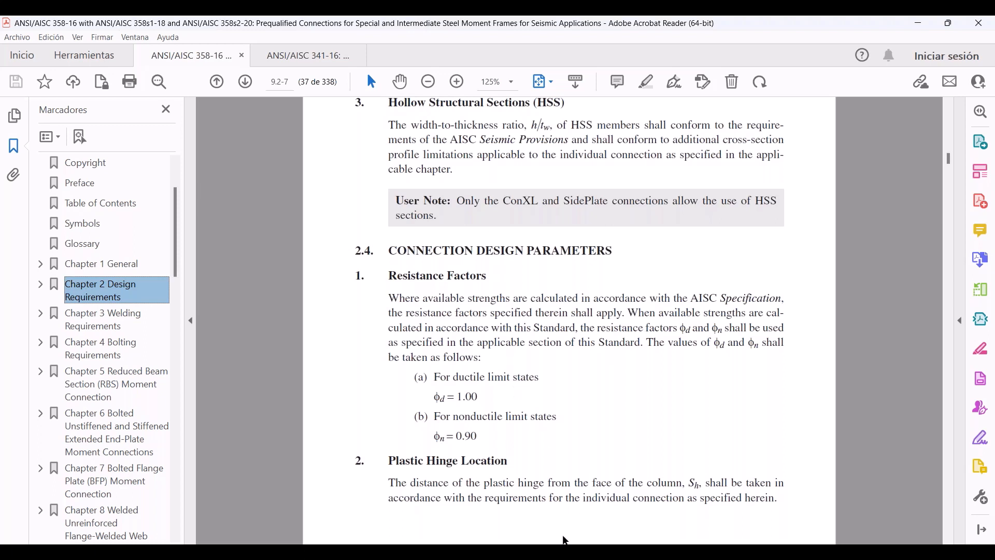
- Return from Acrobat to the Capacity design_AISC_start (4) connection model with its W16x31 joint
mouse_move(566, 552)
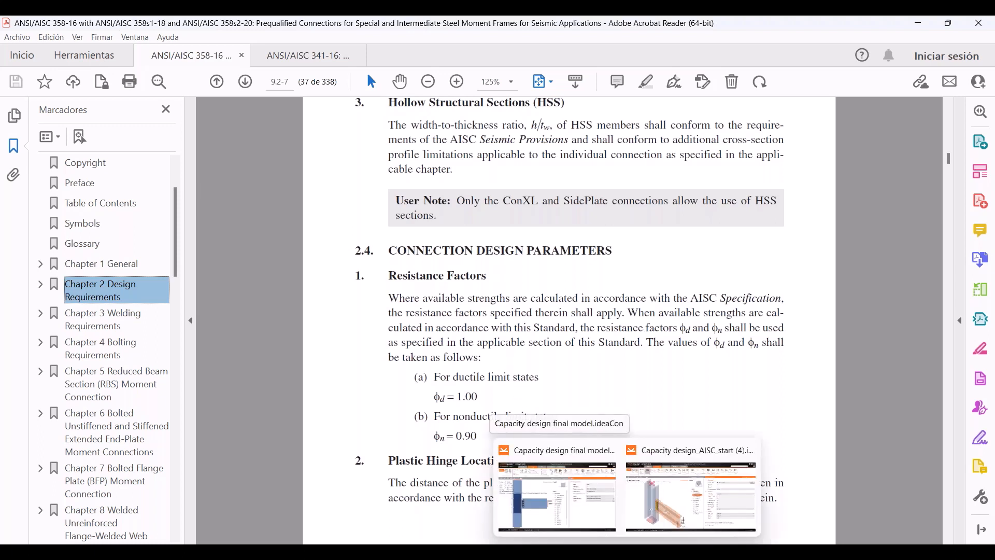
left_click(691, 496)
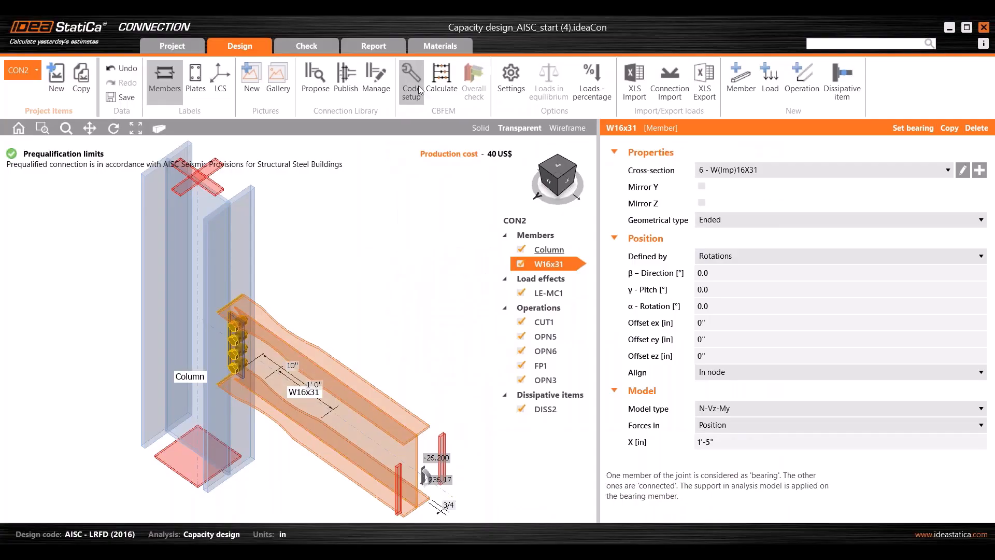
mouse_move(495, 550)
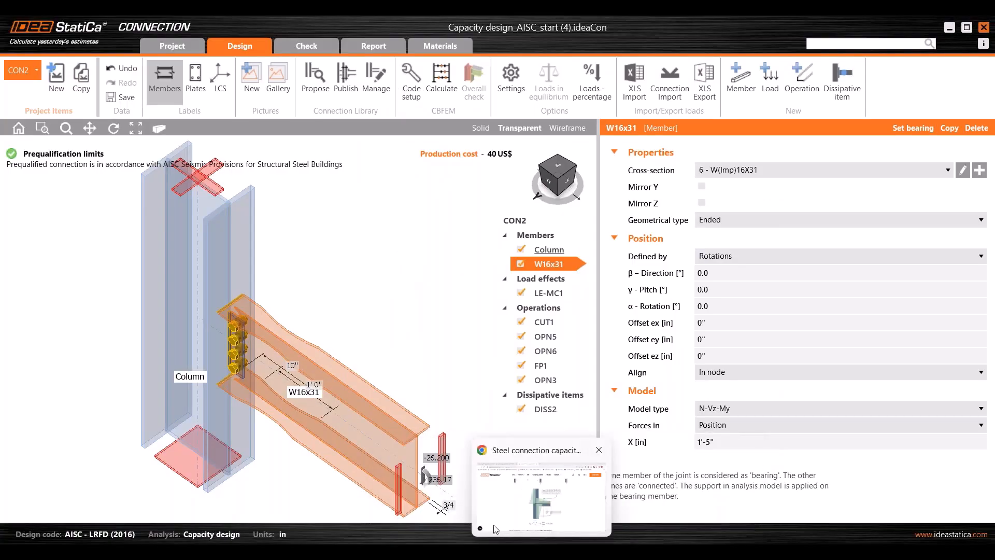
left_click(493, 524)
scroll(427, 433, "down", 15)
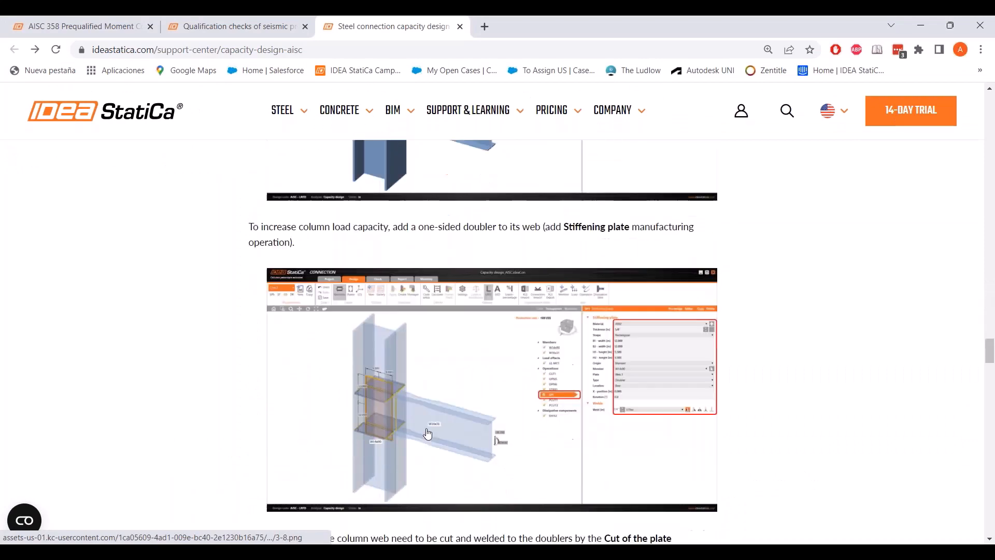
scroll(428, 434, "down", 20)
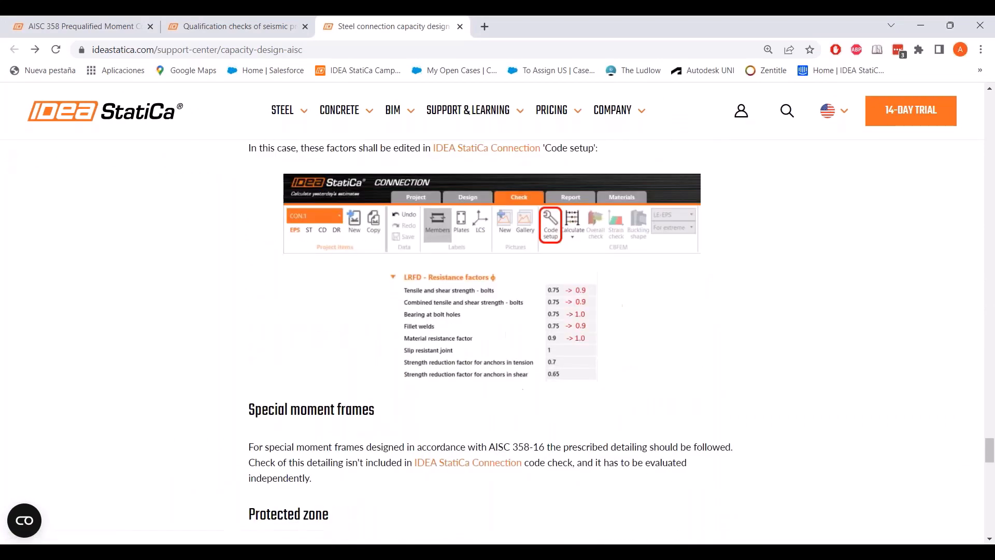
scroll(358, 204, "up", 3)
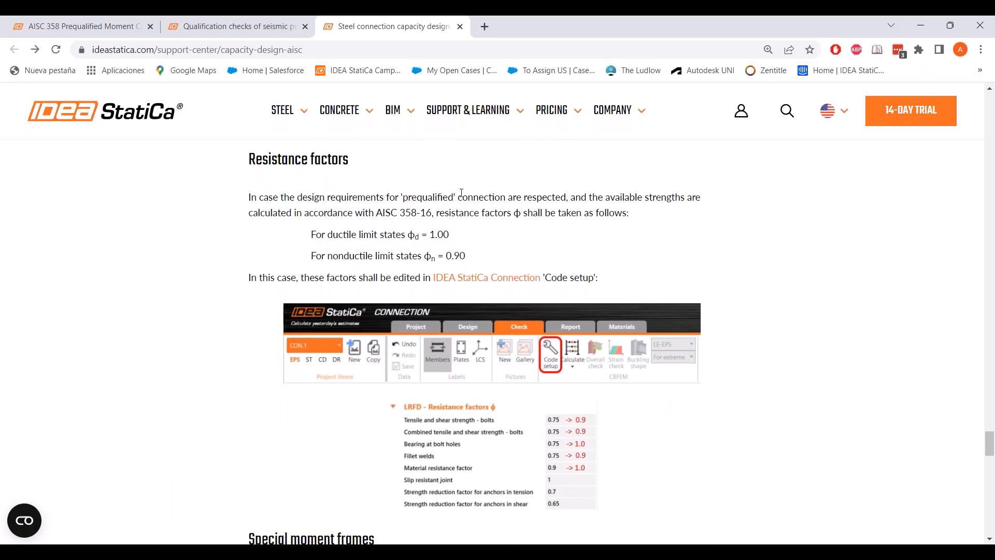
left_click(573, 438)
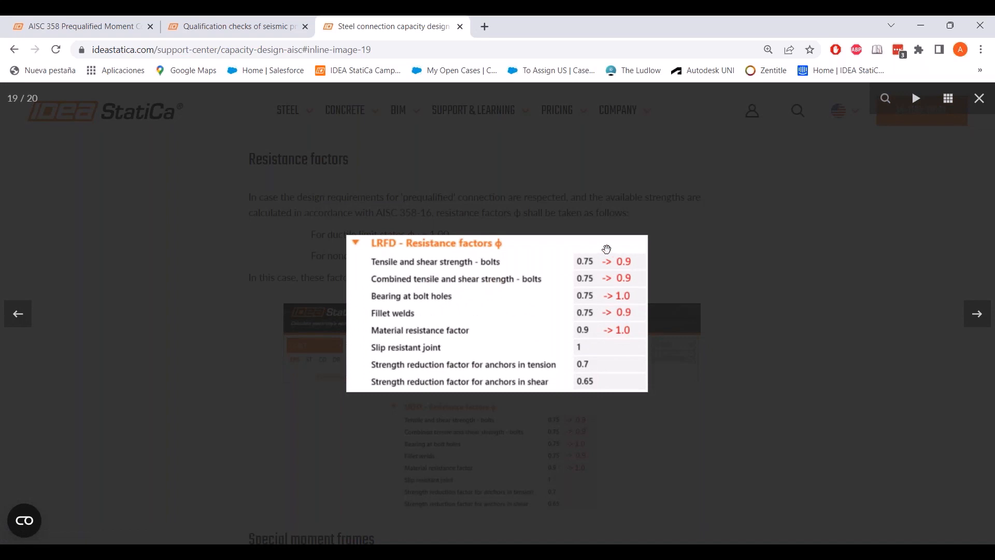
mouse_move(627, 552)
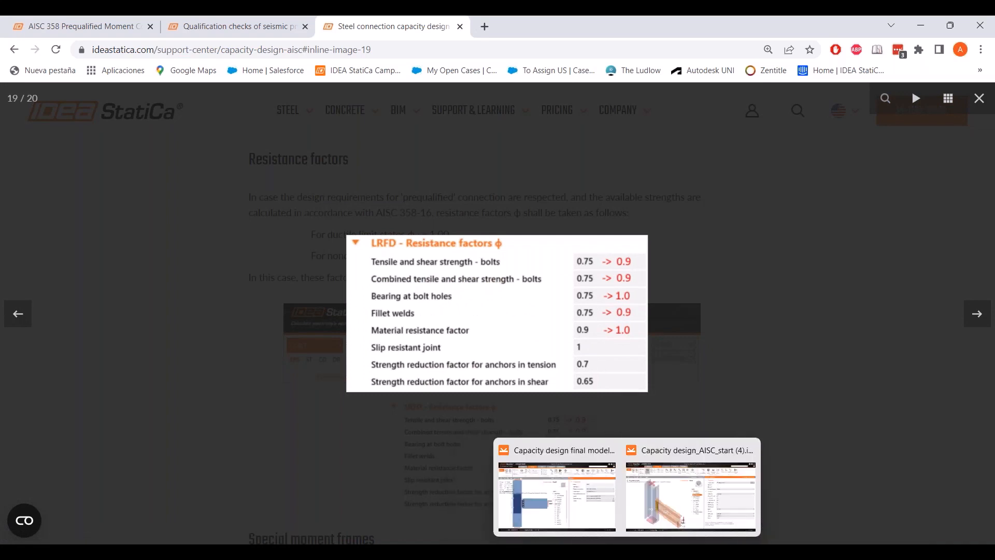
left_click(691, 495)
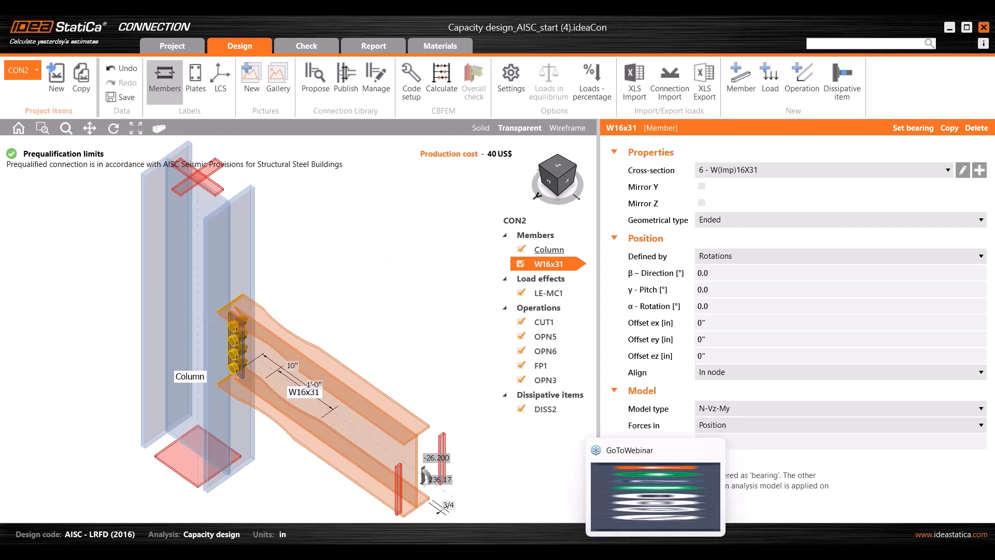
- In code setup, set the LRFD bolt tension/shear and combined tension-shear resistance factors to 1
left_click(410, 85)
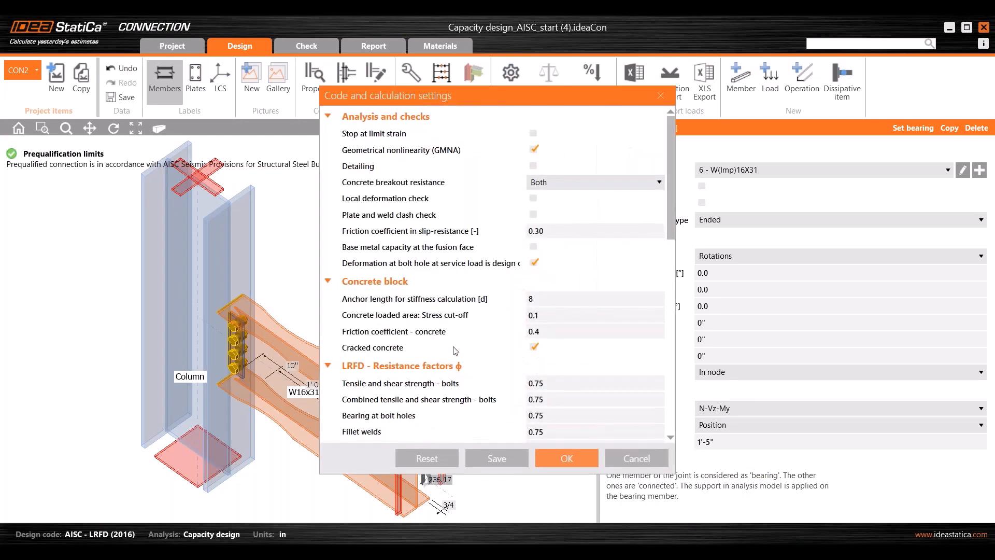
scroll(455, 351, "down", 3)
left_click(496, 260)
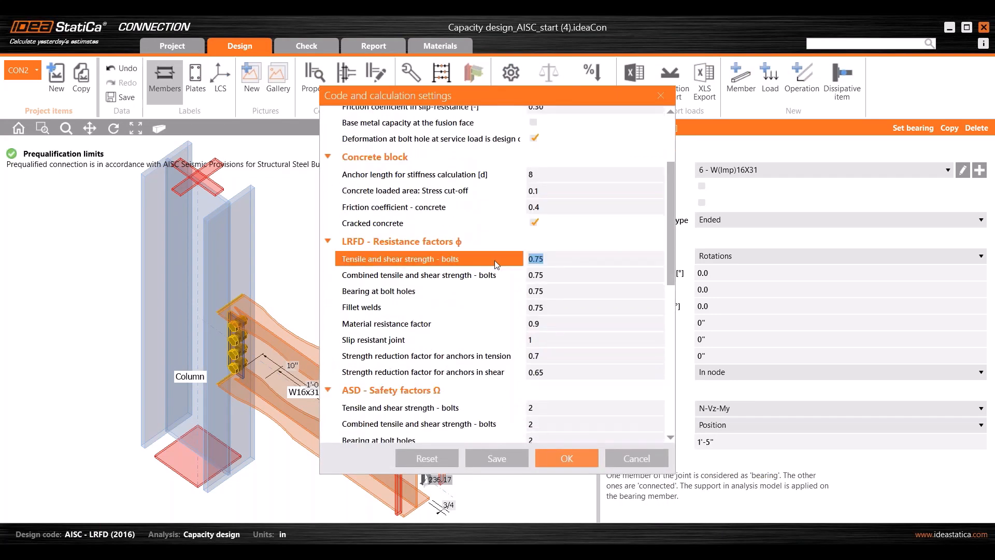
type("1")
left_click(567, 272)
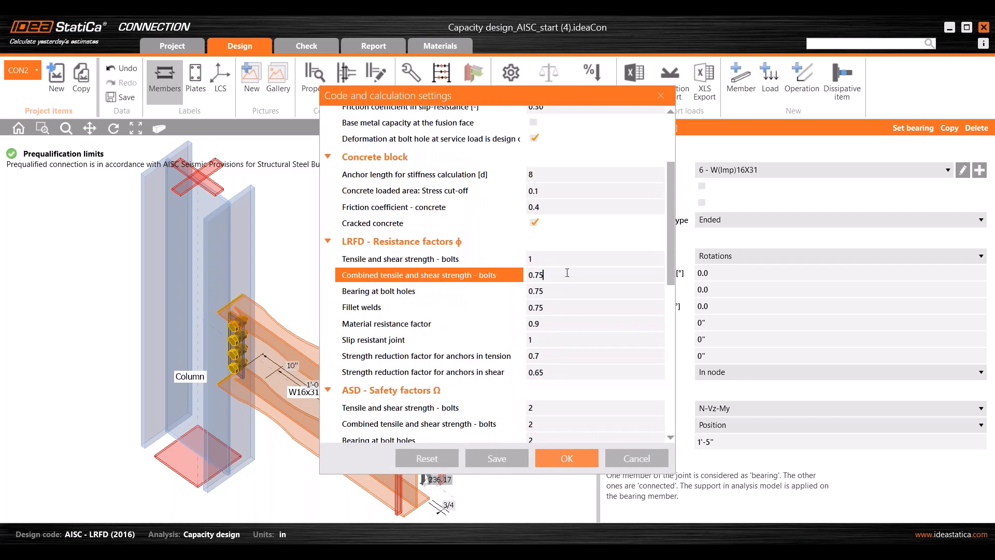
double_click(564, 273)
type("1")
- Set fillet welds to 0.9 and bearing at bolt holes to 1, confirm material, and apply
double_click(565, 302)
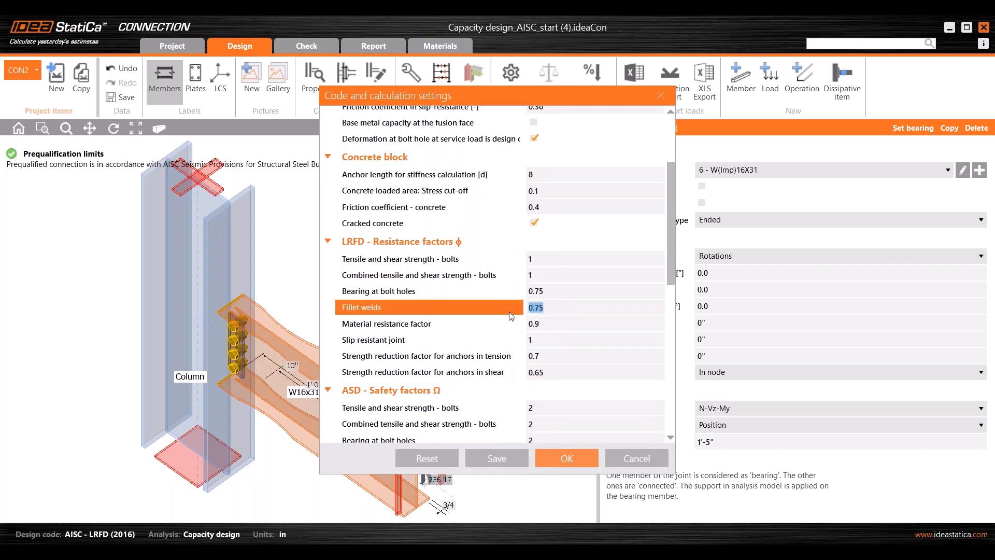
type("0.9")
key("Tab")
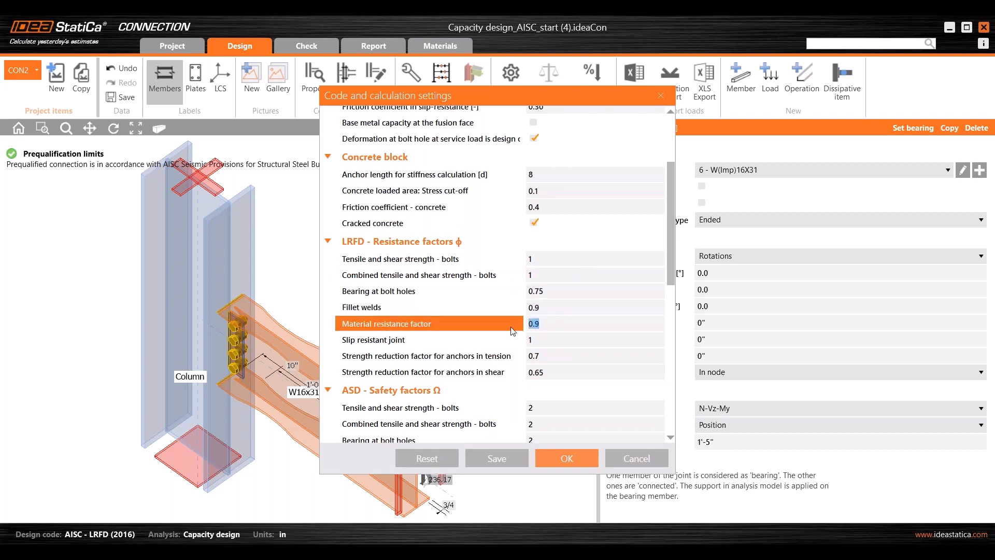
type("1")
double_click(564, 304)
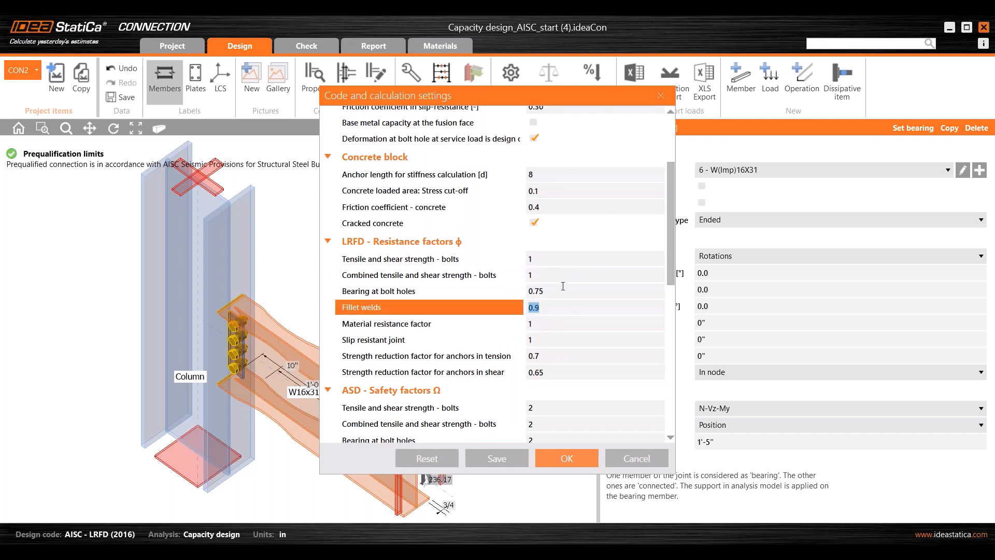
left_click(520, 292)
type("1")
left_click(565, 306)
left_click(534, 324)
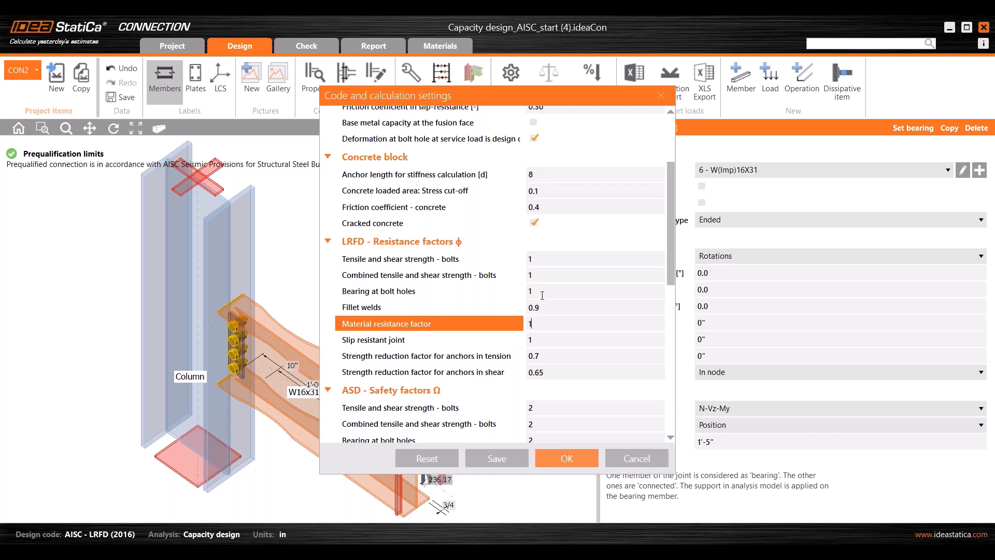
left_click(571, 459)
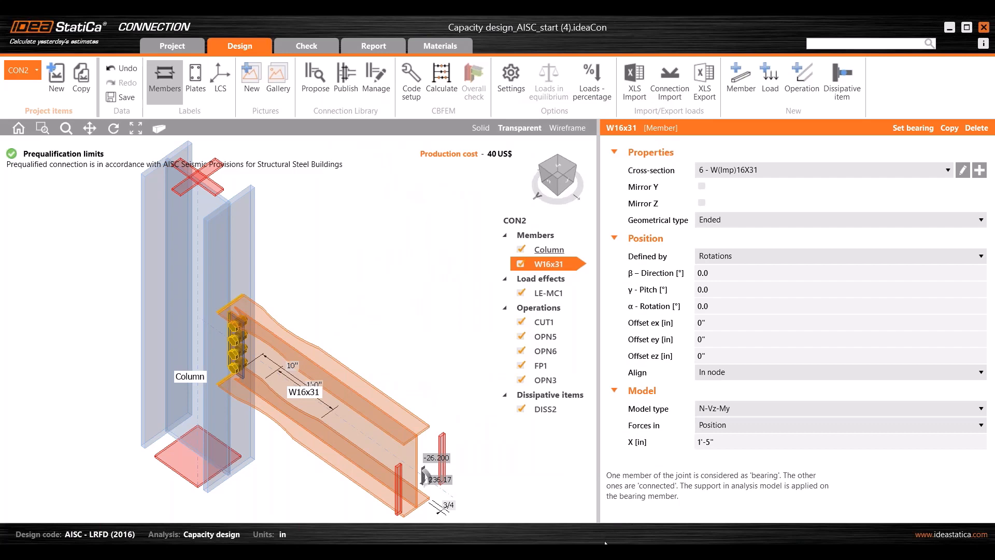
mouse_move(570, 550)
left_click(700, 486)
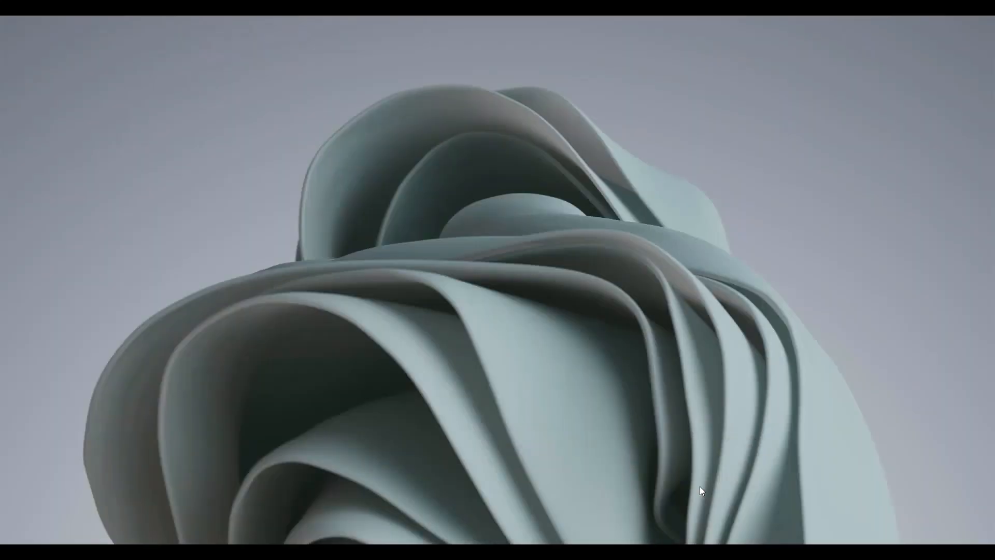
left_click(842, 384)
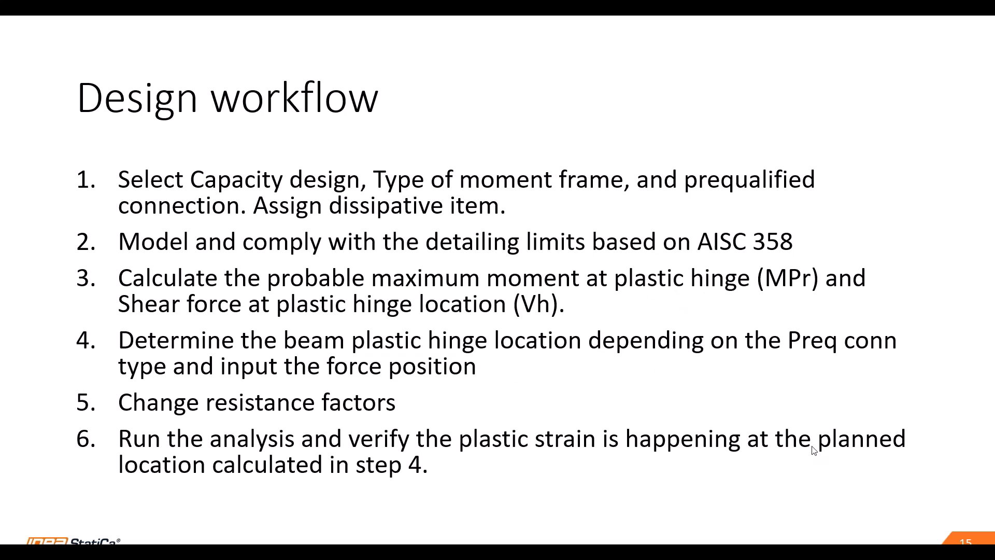
key("alt+Tab")
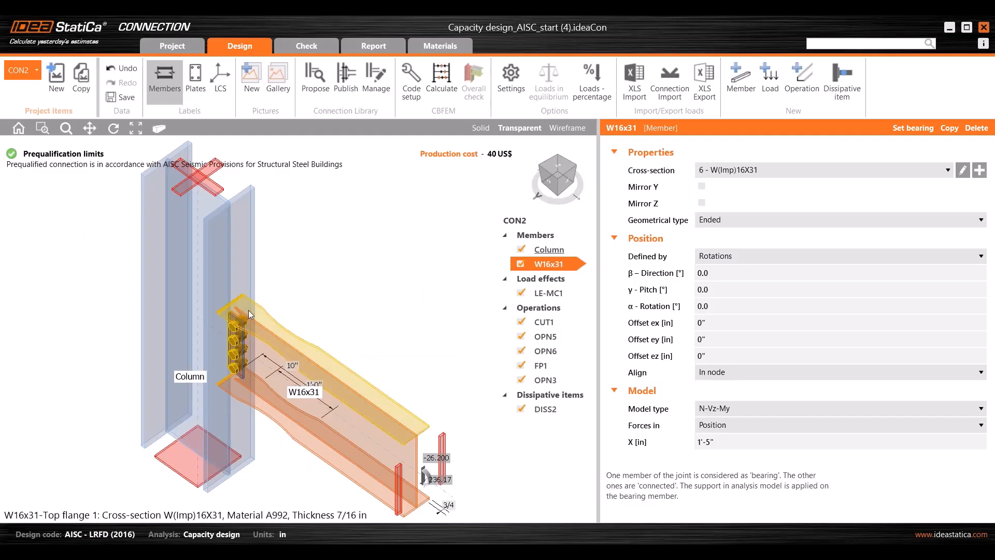
- Calculate the joint (plates 1.4%, bolts 17.1%, welds 84.9%) and view the LE-MC1 check results
scroll(271, 306, "down", 3)
middle_click_drag(271, 306, 280, 335)
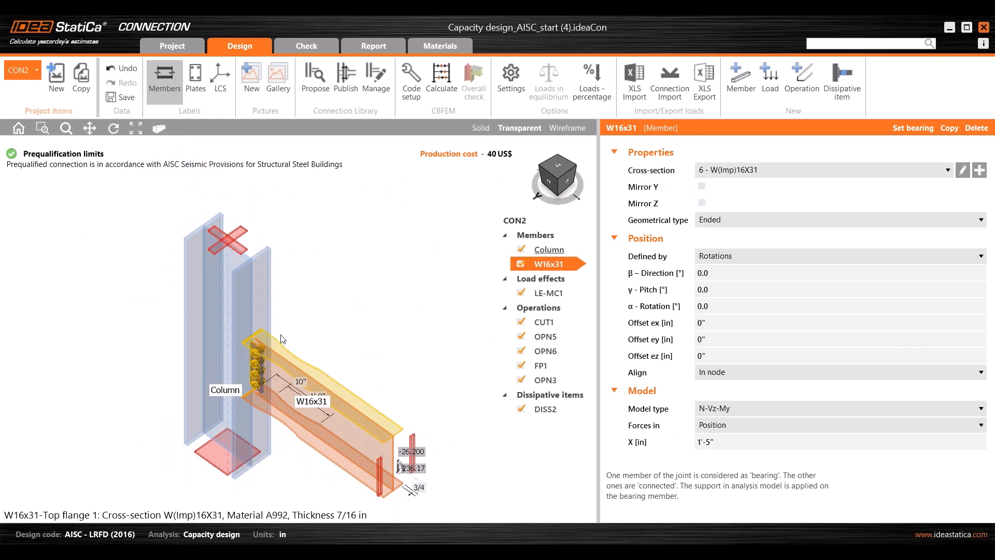
left_click(440, 91)
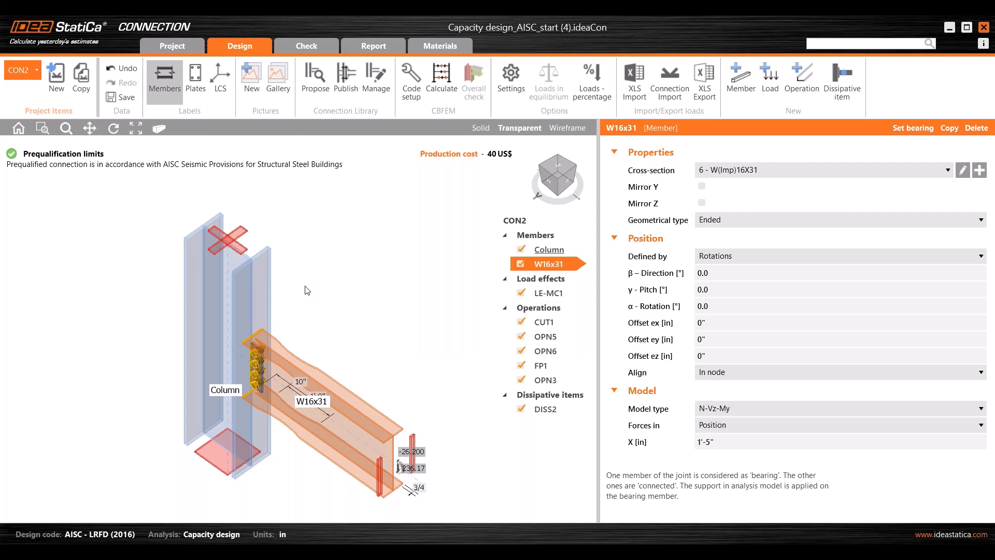
scroll(319, 299, "down", 2)
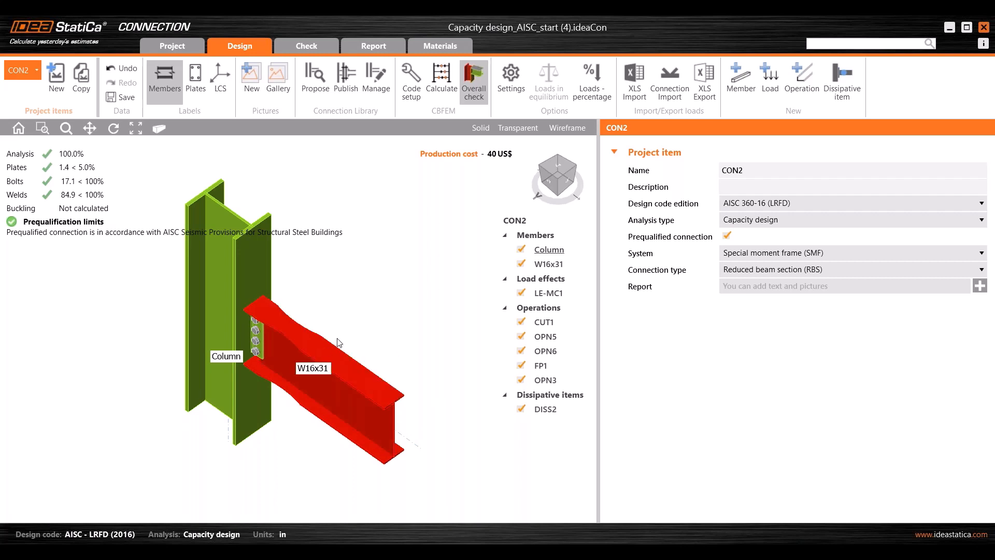
middle_click_drag(347, 324, 343, 333)
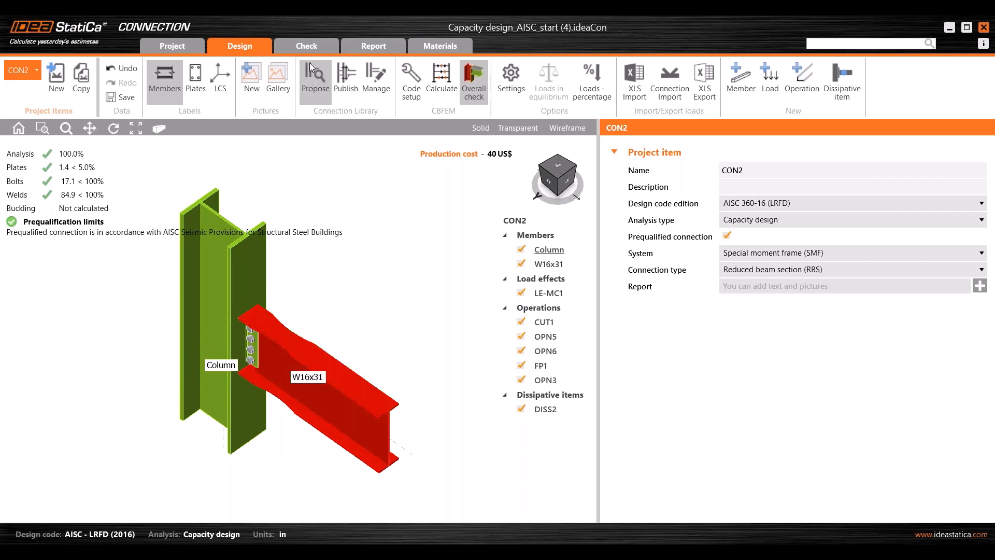
left_click(308, 45)
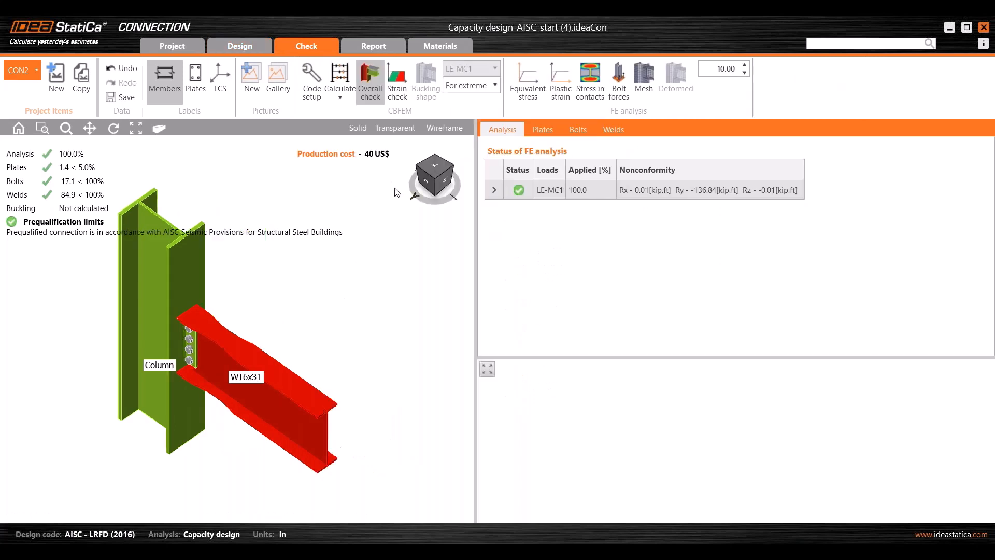
- Show plastic strain contours on CON2, starting from the front view and orbiting around the joint
left_click(427, 177)
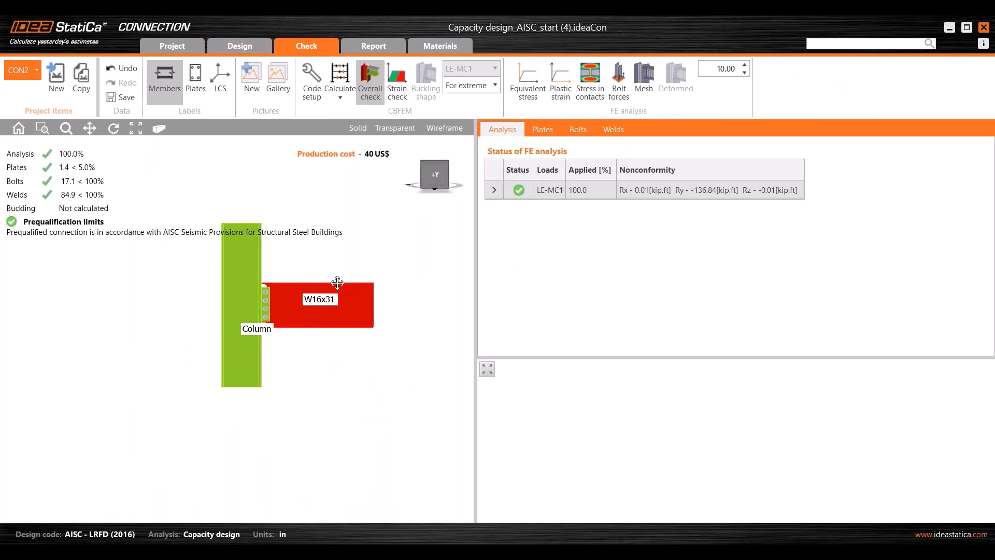
left_click(563, 99)
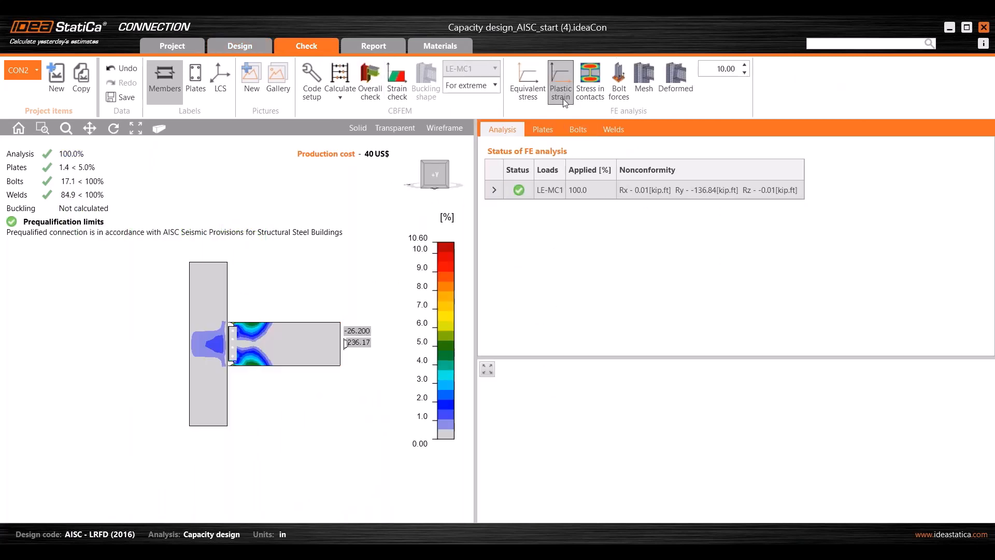
scroll(275, 346, "up", 5)
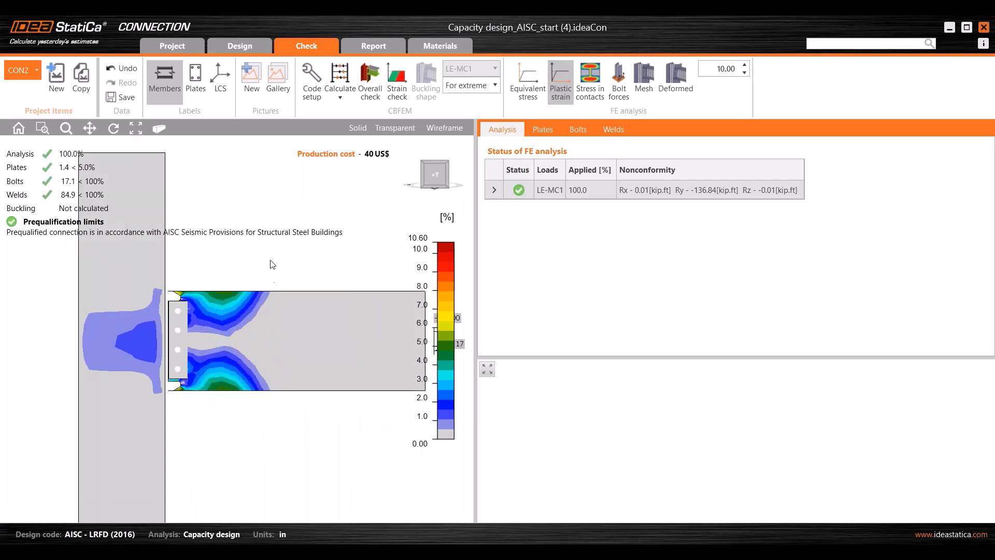
right_click_drag(271, 262, 256, 292)
middle_click_drag(257, 295, 207, 325)
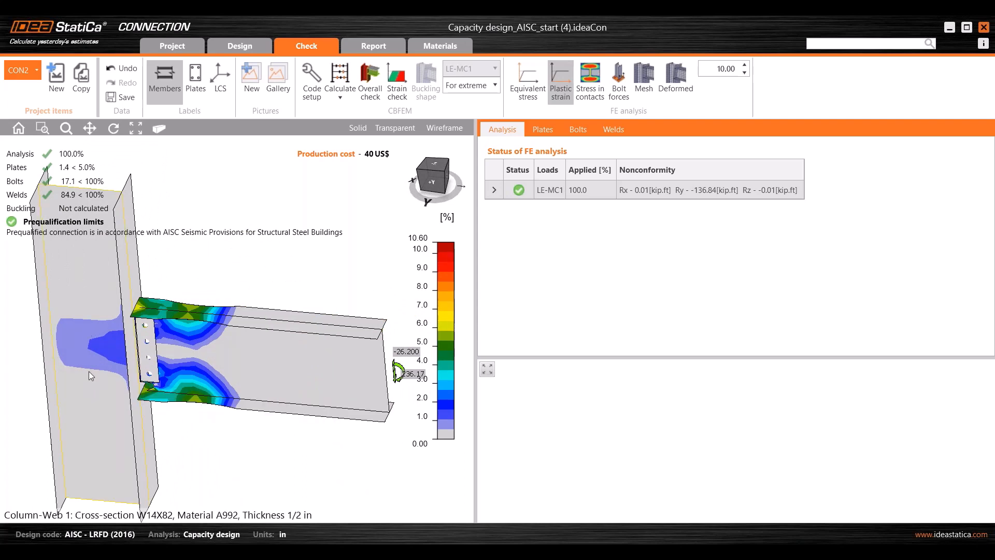
middle_click_drag(116, 345, 157, 346)
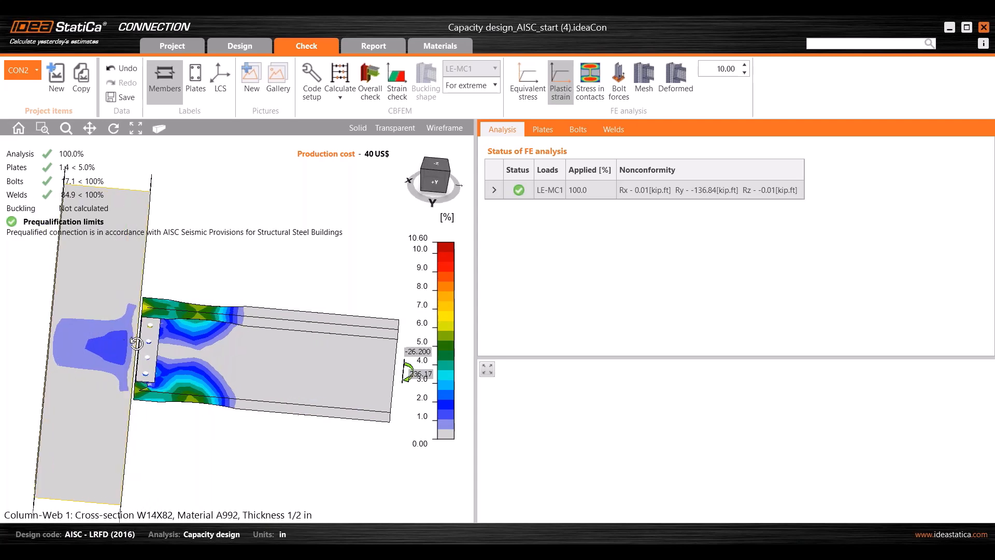
- Turn on the FE mesh, then bring the Capacity design final model window into view
left_click(644, 83)
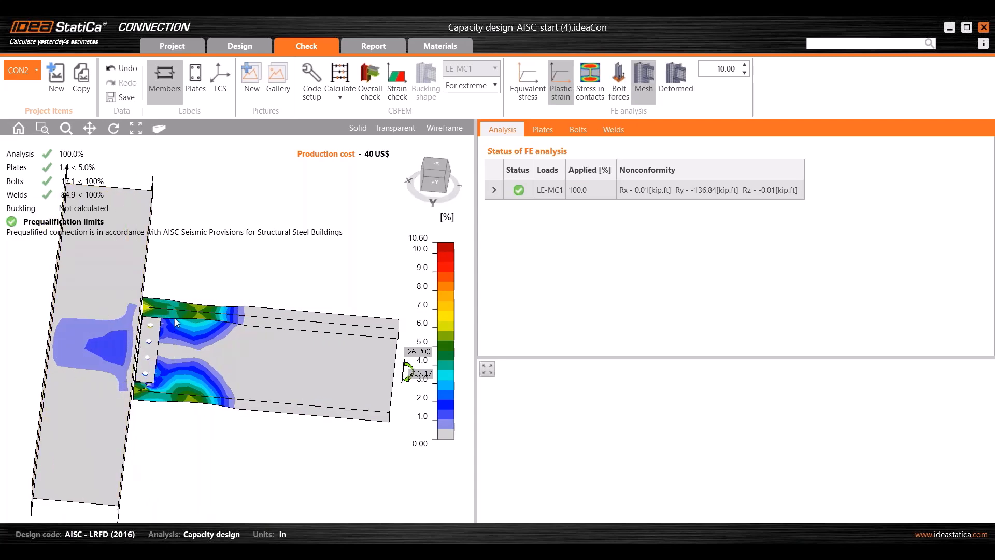
middle_click_drag(203, 327, 138, 358)
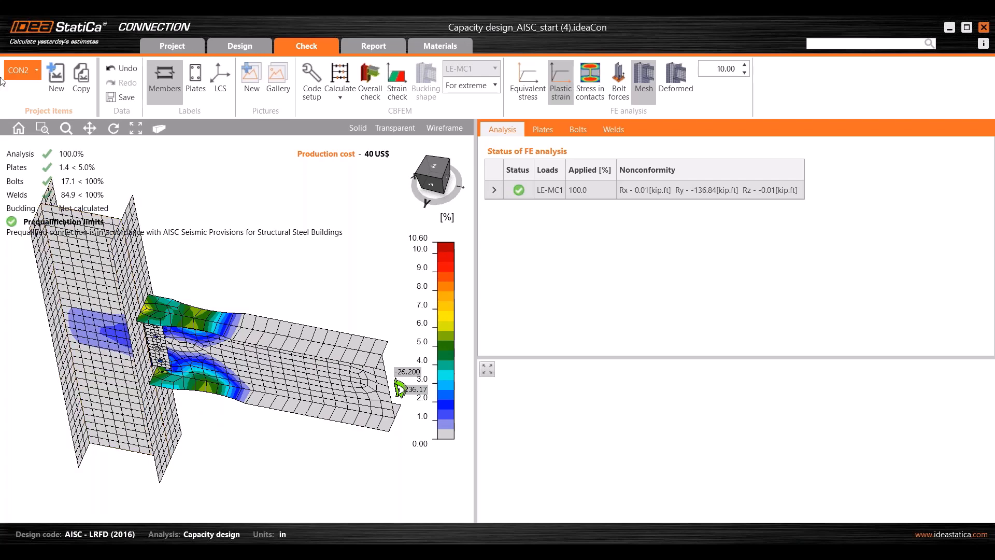
mouse_move(678, 520)
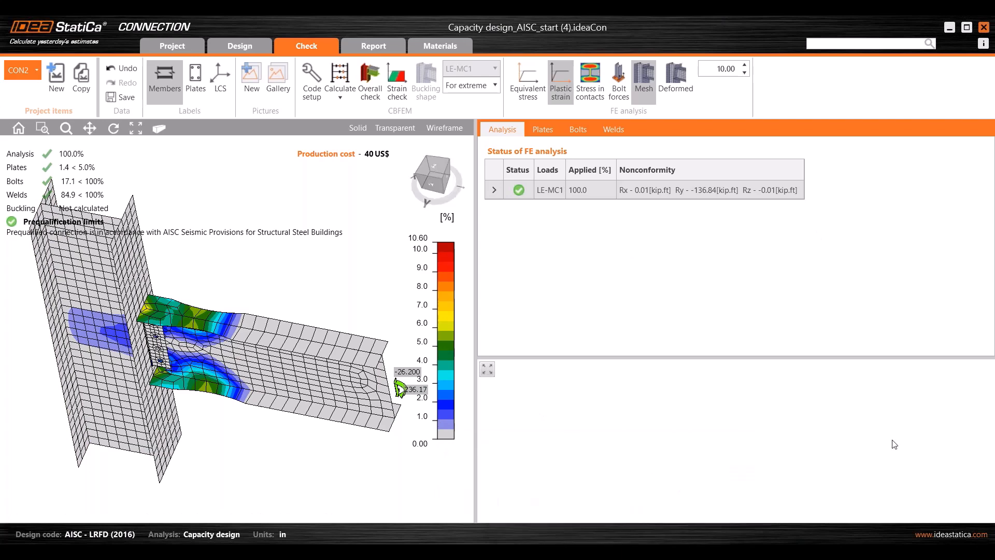
left_click_drag(994, 67, 549, 54)
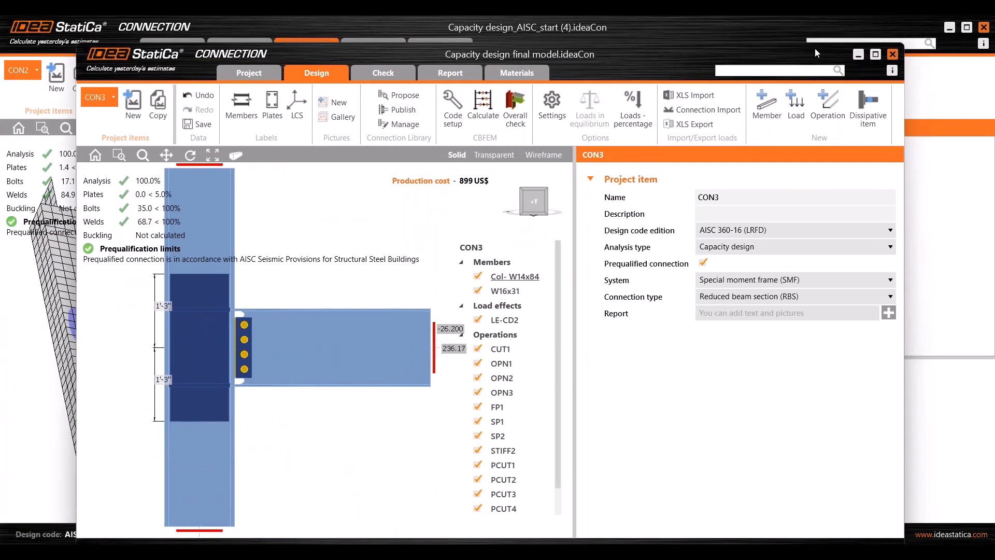
- Maximize the final model window and inspect the SP2 doubler plate's properties
left_click(876, 55)
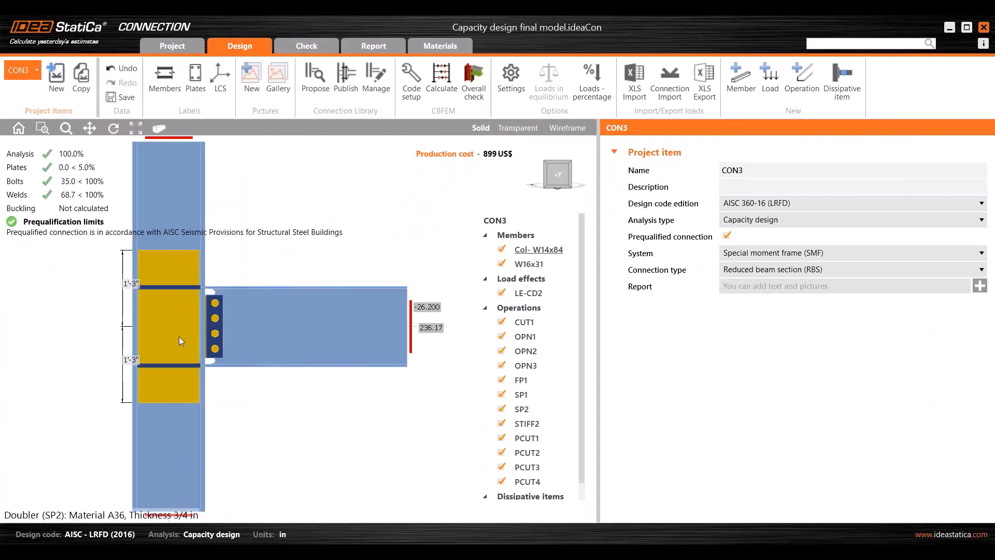
left_click(164, 326)
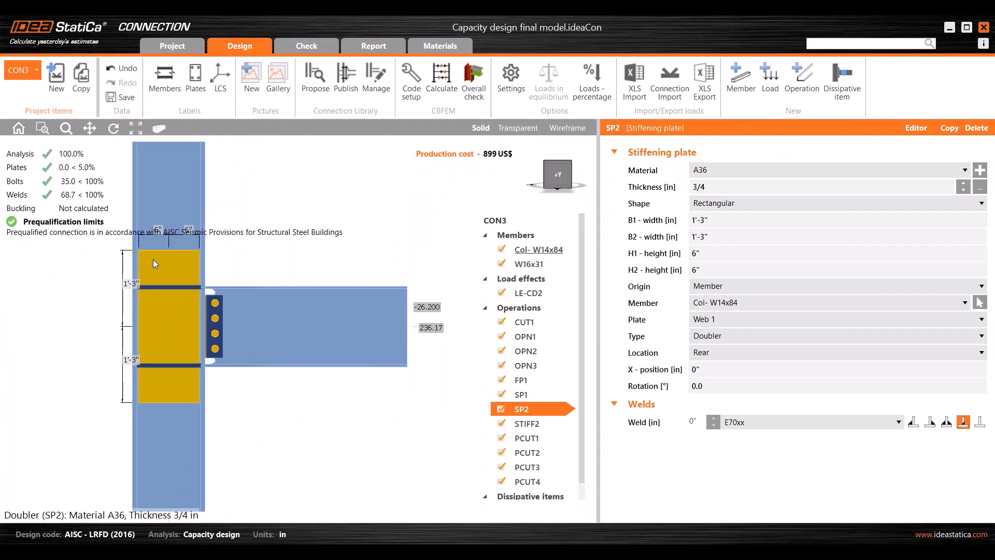
scroll(165, 258, "down", 2)
middle_click_drag(168, 253, 170, 271)
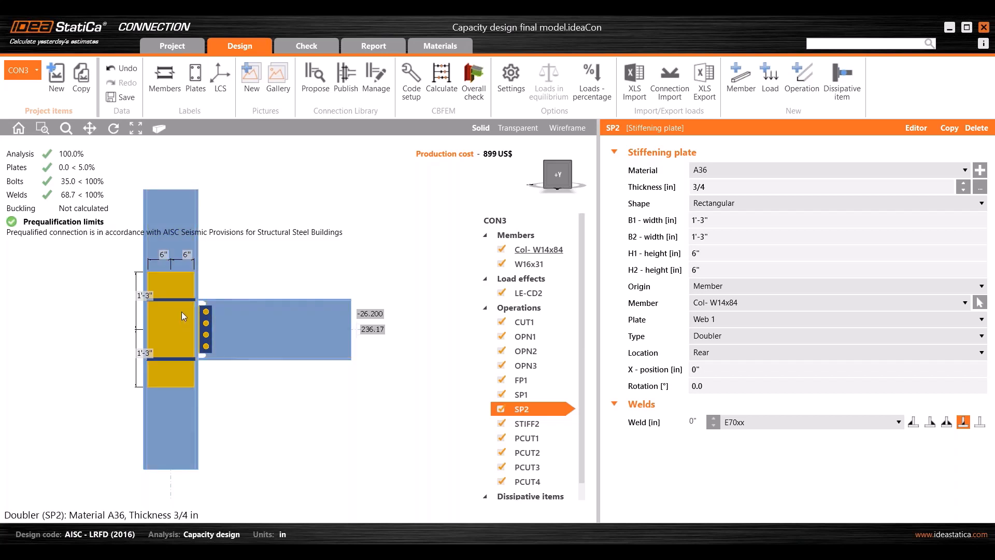
middle_click_drag(279, 276, 283, 290)
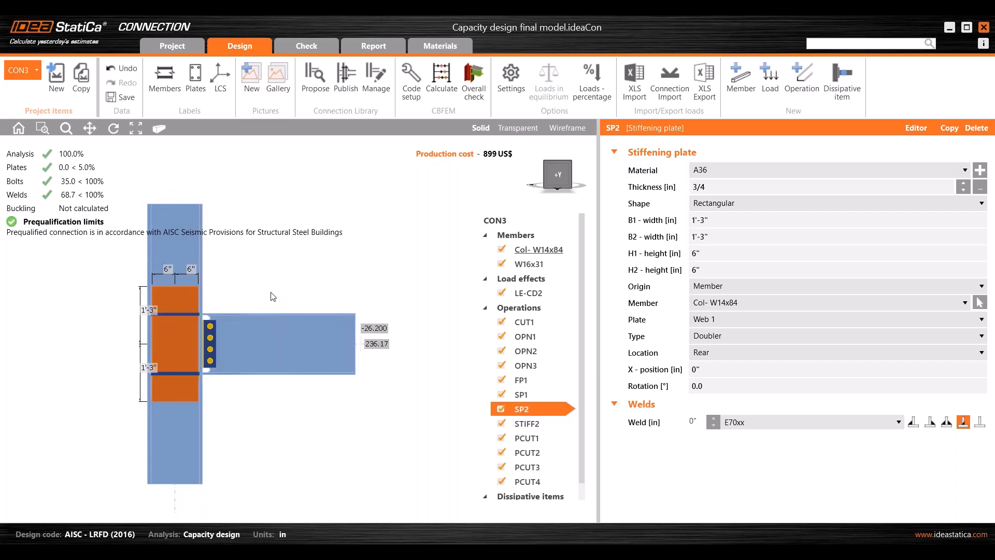
middle_click_drag(282, 297, 282, 331)
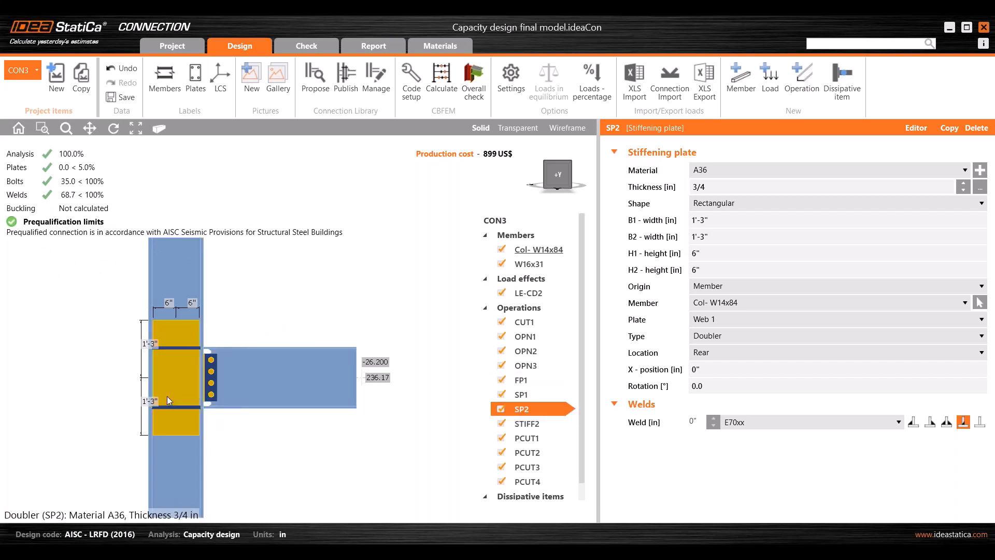
- Orbit the CON3 model and open its LE-CD2 check results, with every plate passing
scroll(208, 335, "up", 2)
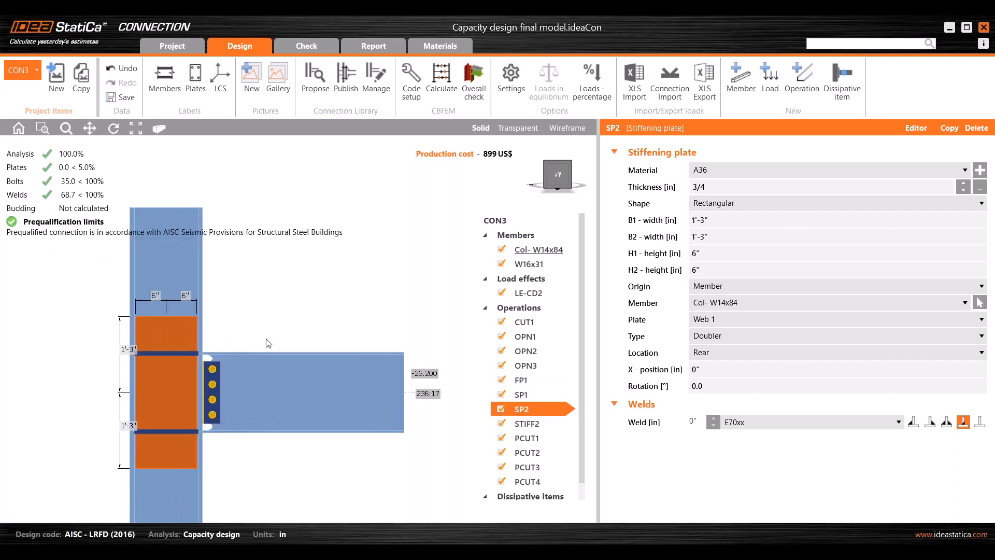
right_click_drag(266, 341, 246, 398)
middle_click_drag(184, 324, 201, 358)
right_click_drag(280, 301, 248, 285)
scroll(188, 371, "up", 2)
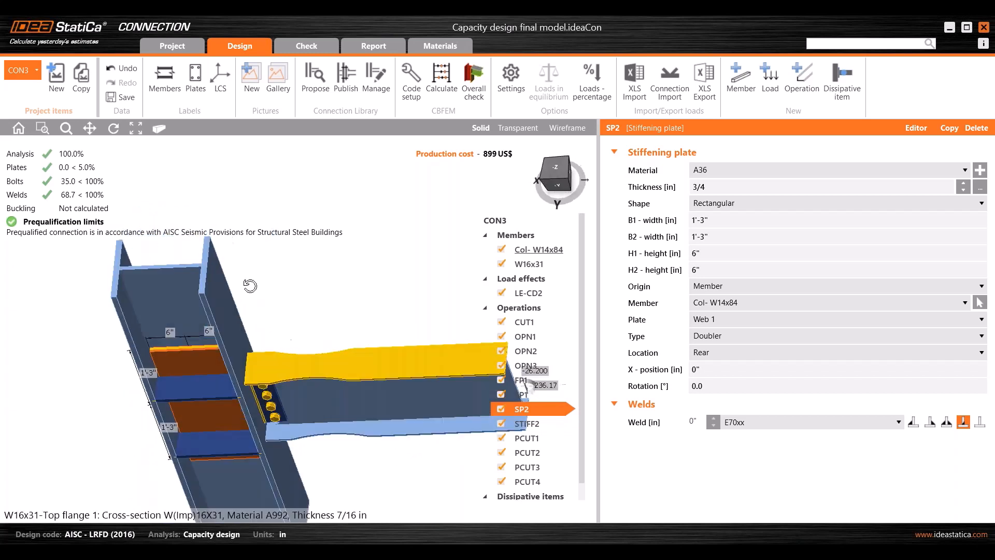
scroll(194, 352, "down", 2)
middle_click_drag(194, 352, 183, 330)
right_click_drag(287, 330, 293, 299)
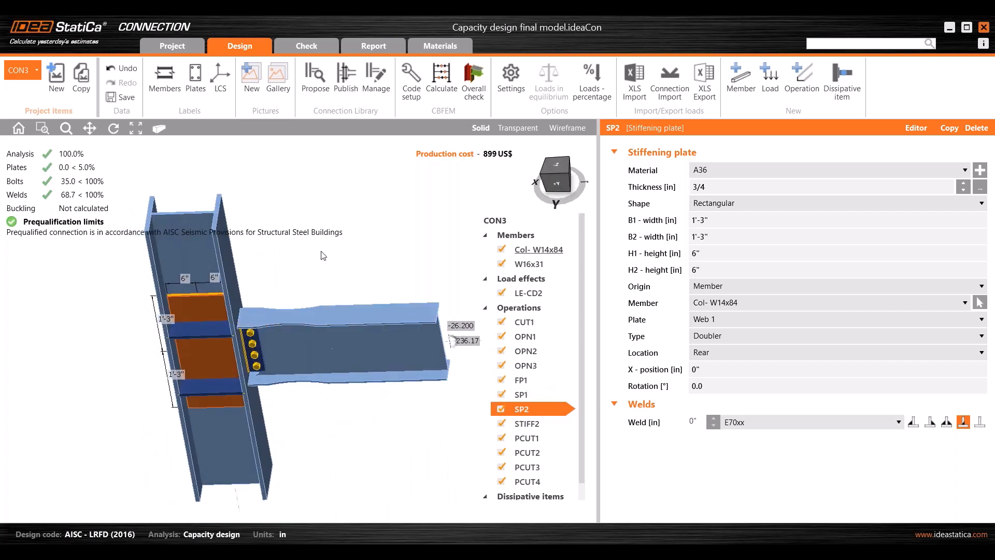
left_click(306, 46)
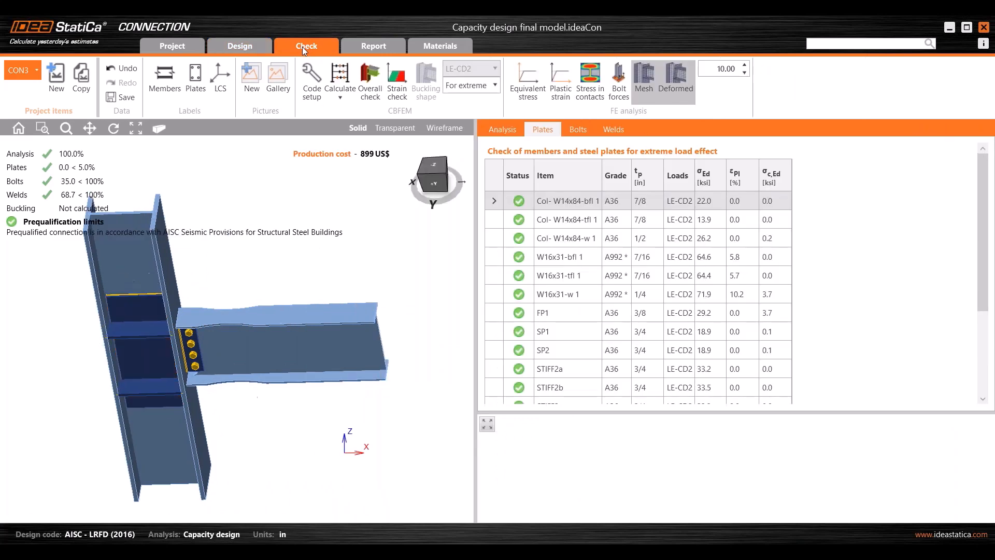
- Show CON3 plastic strain on a 12% scale and enlarge the plates table down to STIFF2d
left_click(560, 93)
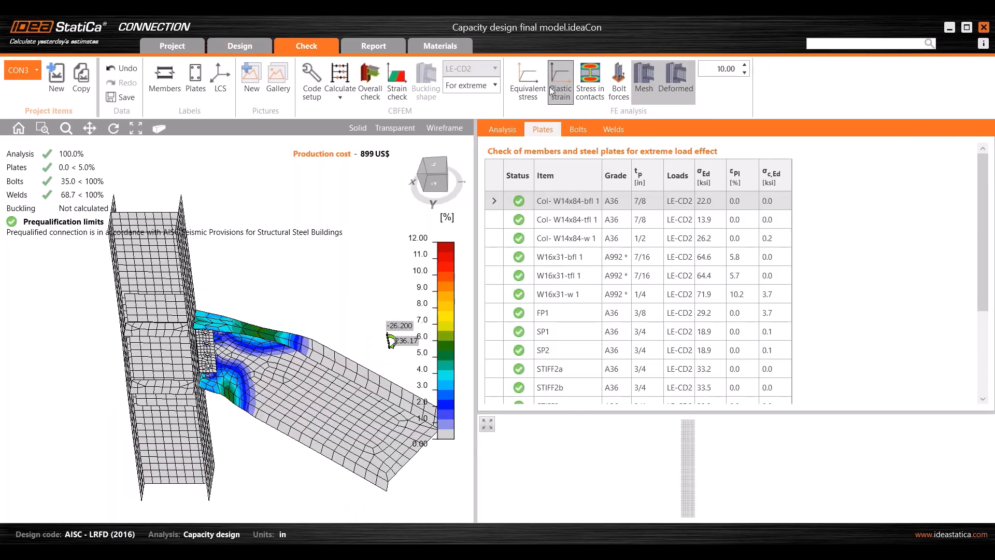
left_click(435, 187)
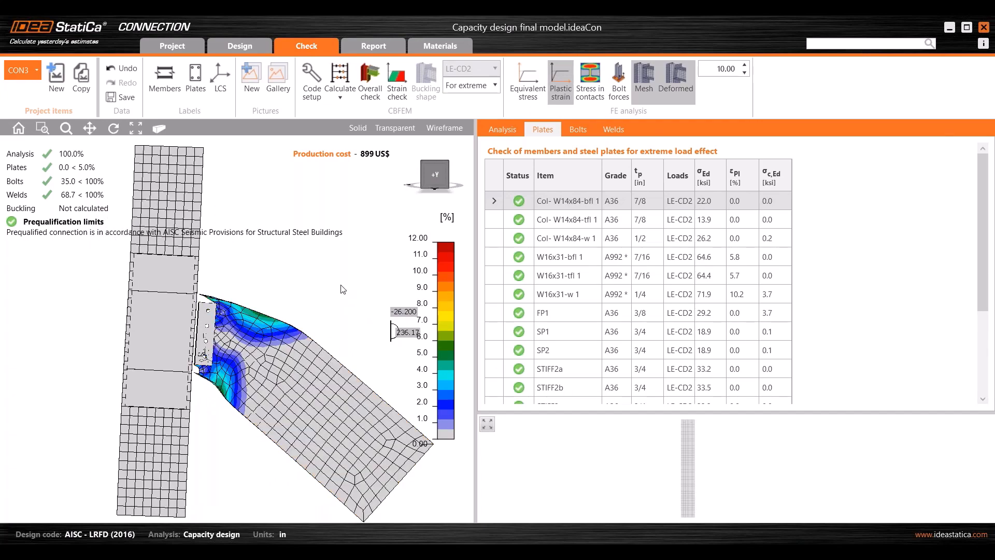
right_click_drag(340, 285, 295, 324)
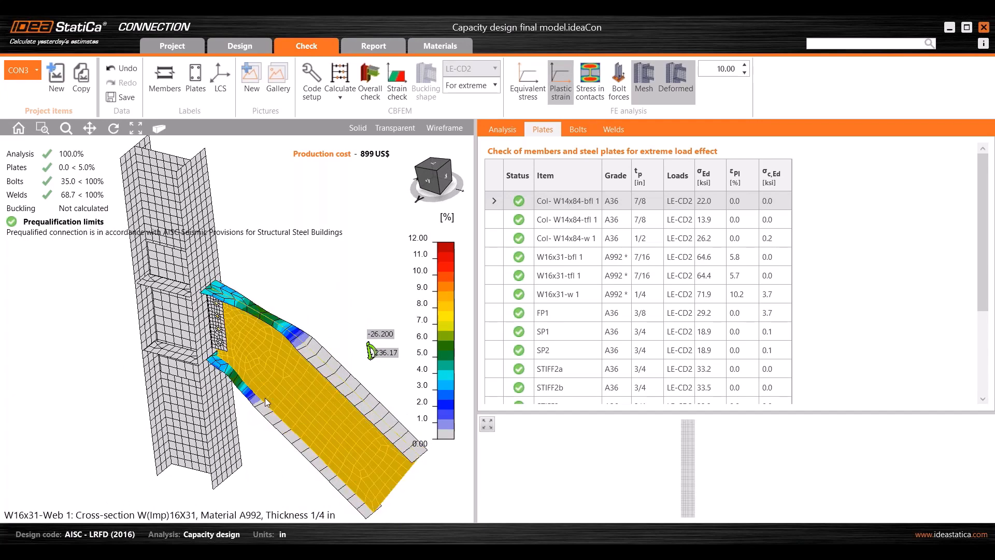
scroll(252, 374, "up", 2)
mouse_move(254, 375)
middle_mouse_down("ctrl")
mouse_move(256, 416)
mouse_move(264, 381)
middle_mouse_up("ctrl")
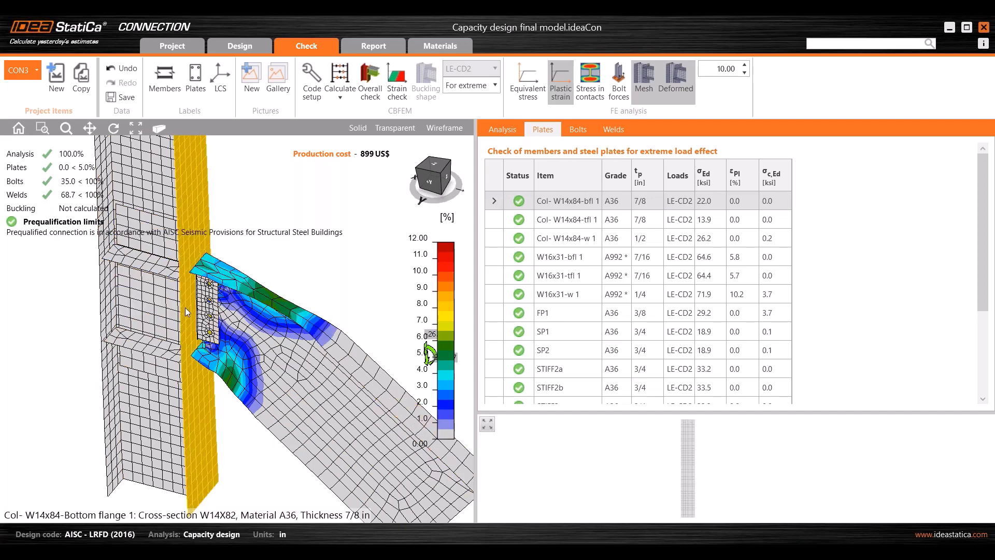
scroll(256, 357, "down", 2)
middle_click_drag(256, 357, 215, 373)
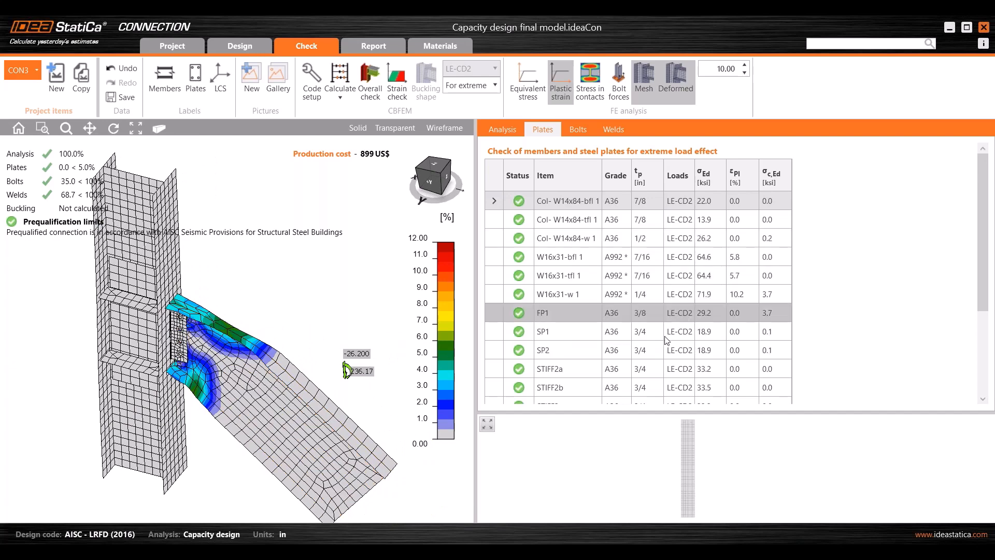
left_click_drag(689, 413, 694, 472)
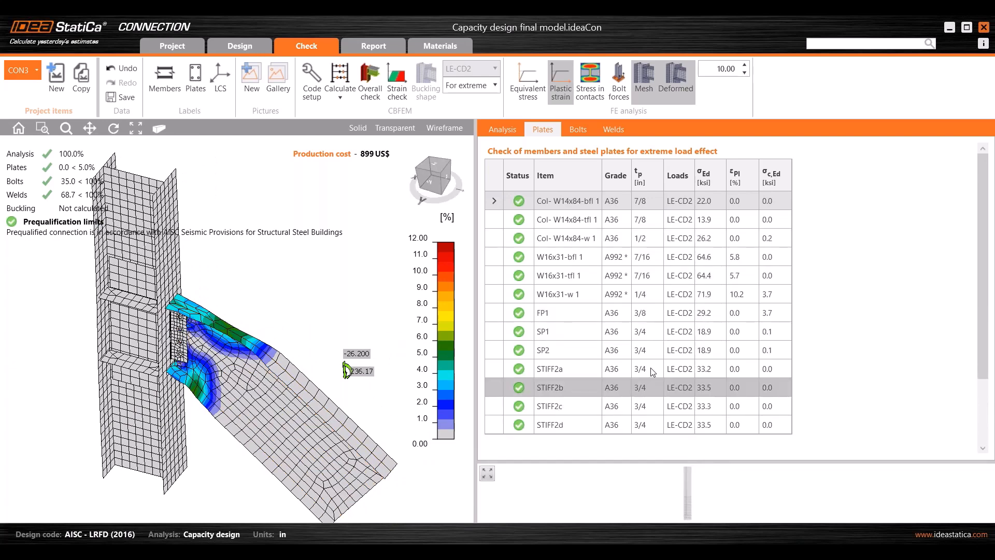
- Review the plate strain rows, reset the model to front view, and open the Report section
scroll(651, 368, "down", 3)
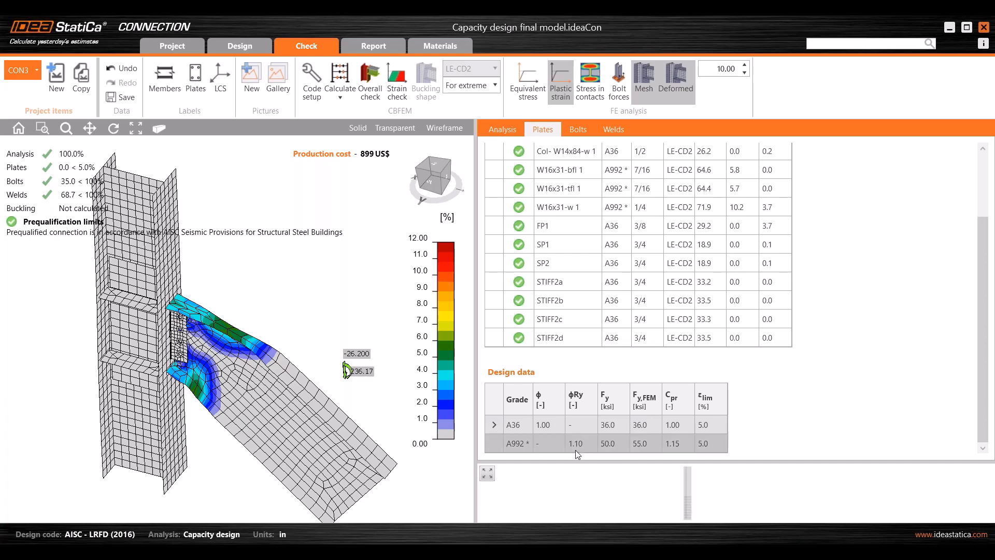
scroll(691, 305, "up", 2)
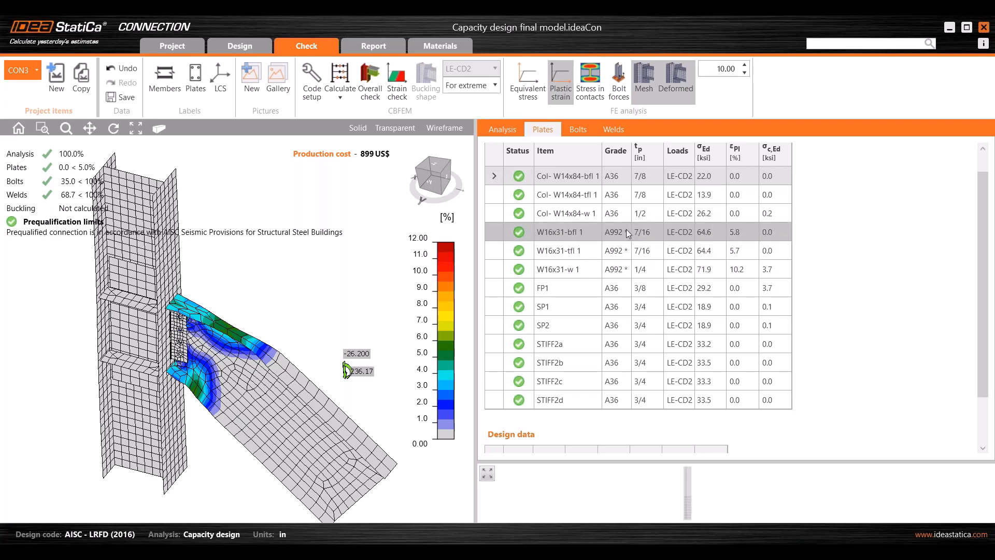
scroll(715, 290, "up", 1)
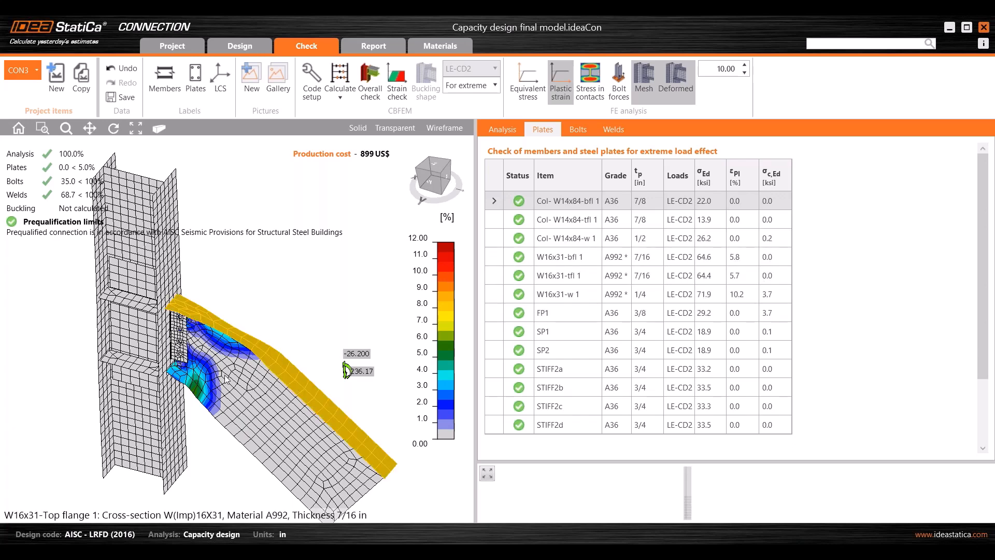
scroll(568, 335, "down", 3)
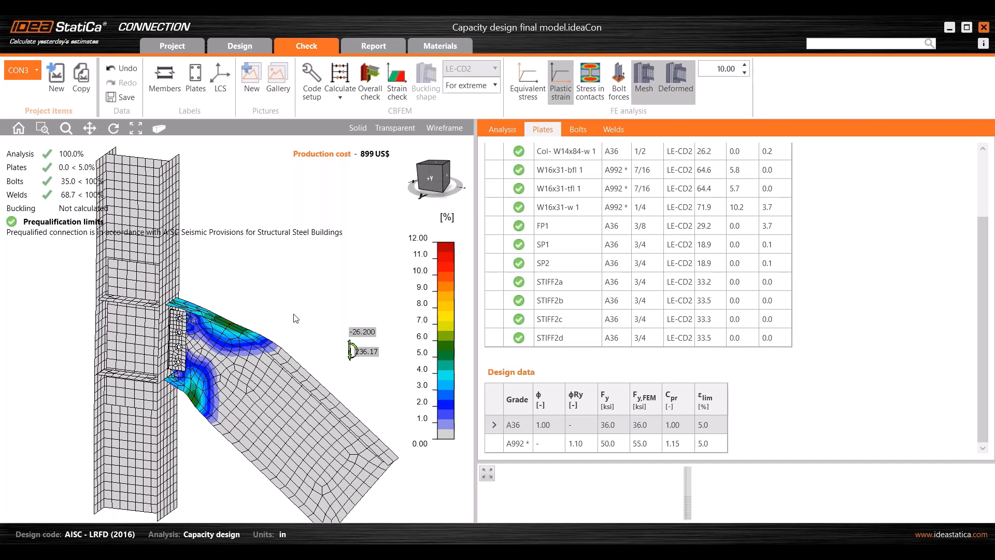
left_click(433, 182)
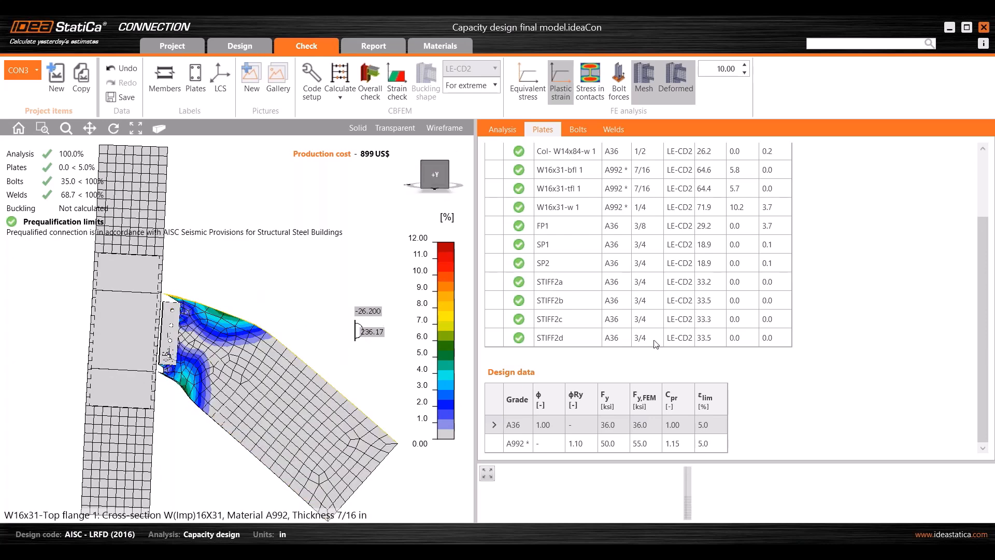
left_click(374, 46)
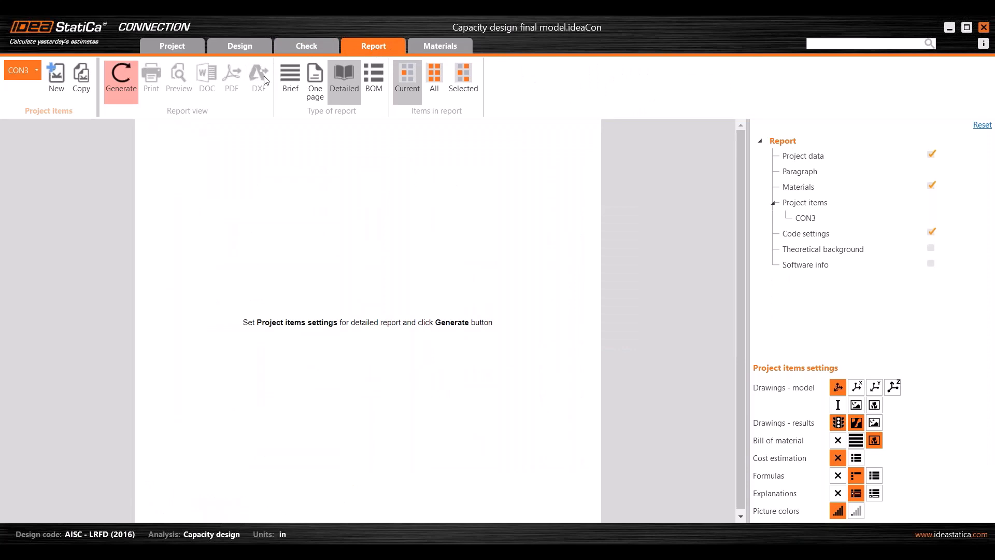
- Generate the detailed CON3 report and scroll to the prequalified RBS limit checks, all OK
left_click(130, 98)
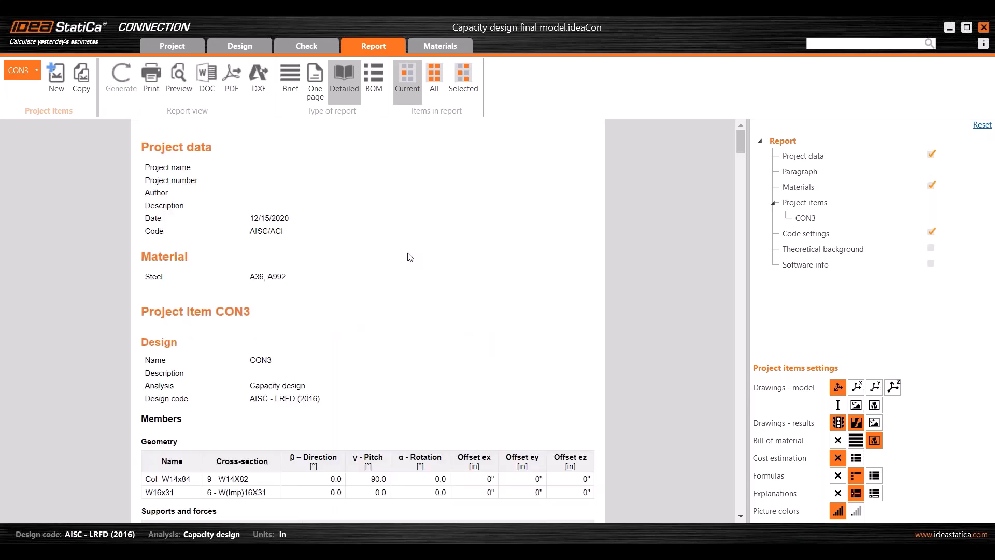
left_click_drag(741, 149, 739, 244)
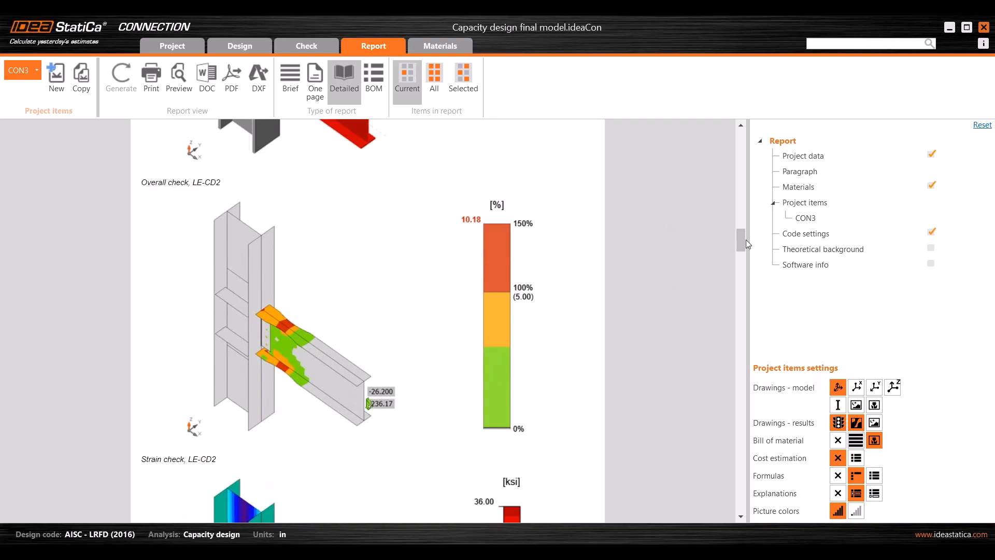
left_click_drag(747, 243, 741, 361)
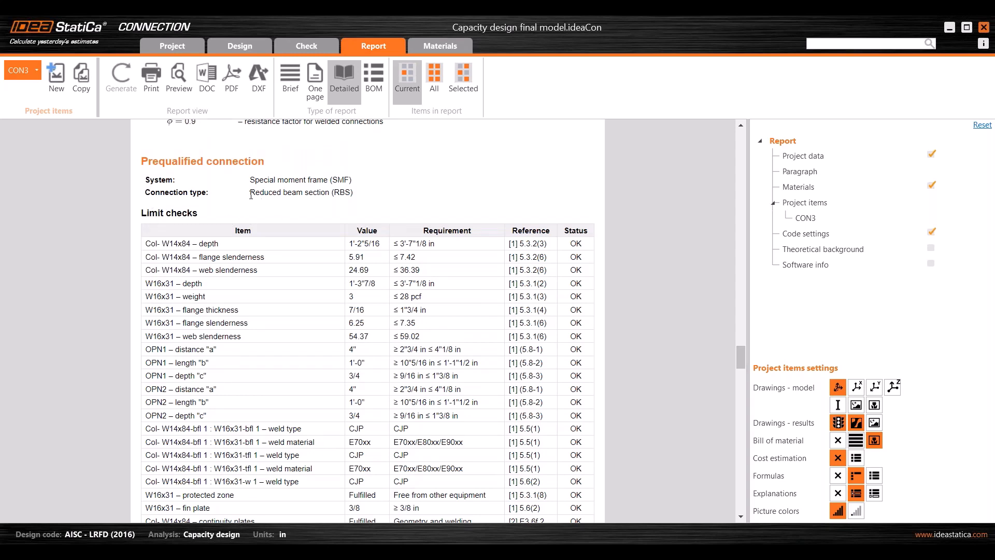
left_click_drag(251, 193, 348, 192)
left_click(355, 193)
scroll(361, 226, "down", 1)
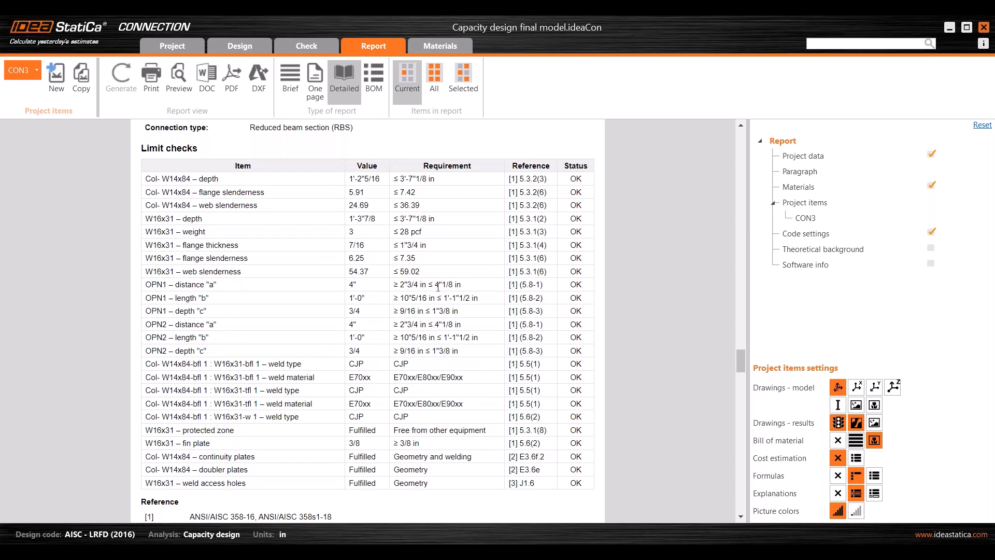
scroll(453, 270, "down", 1)
- Switch to the IDEA StatiCa capacity design support article in the browser
scroll(453, 271, "up", 1)
scroll(455, 264, "up", 1)
scroll(455, 262, "down", 1)
mouse_move(542, 551)
left_click(569, 517)
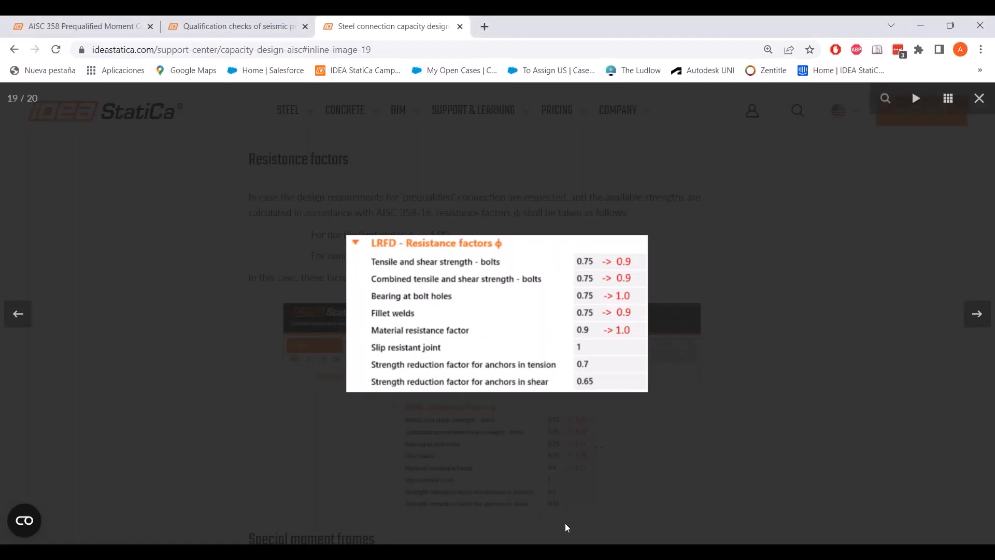
- Open the 'Qualification checks of seismic prequalified connections' article and read its Reduced Beam Section part
left_click(283, 24)
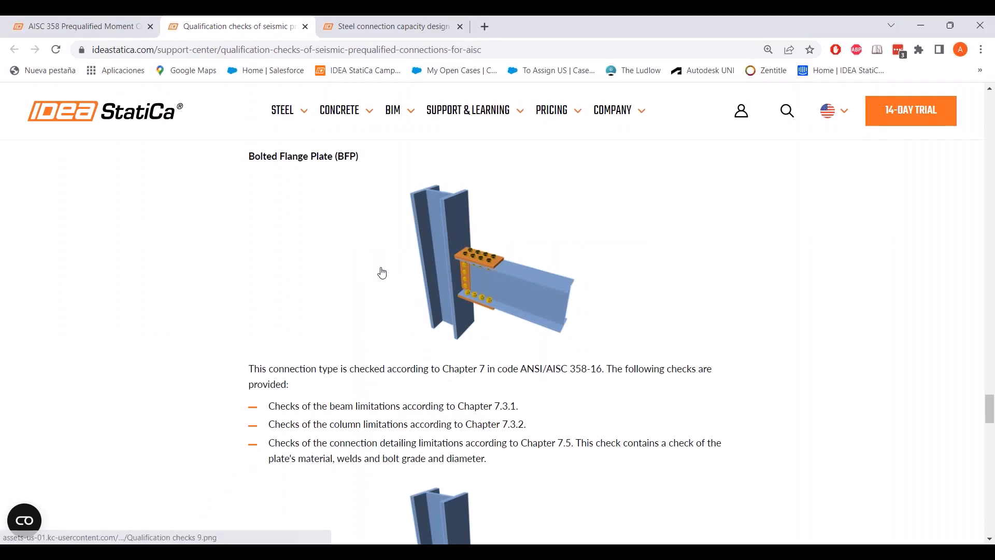
scroll(395, 284, "up", 6)
scroll(398, 286, "down", 5)
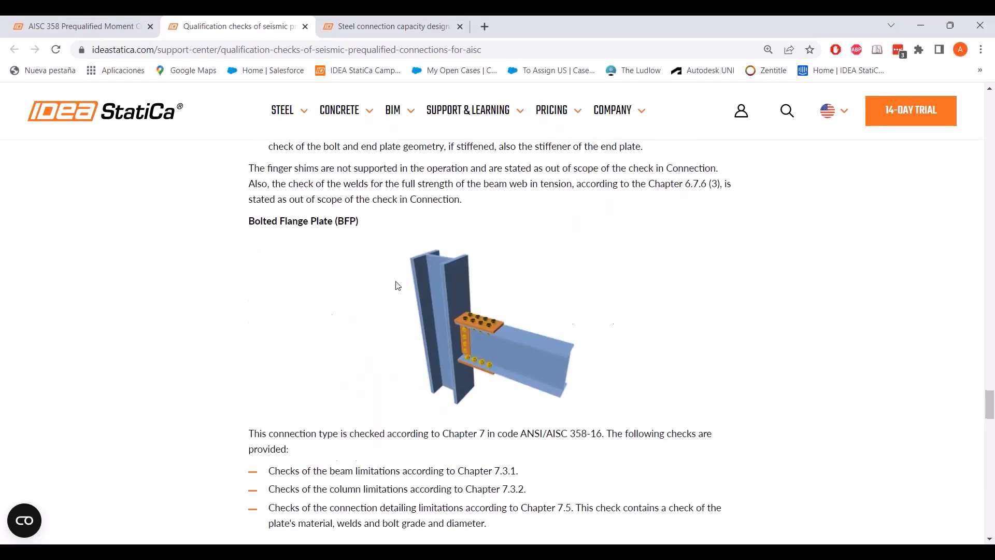
scroll(430, 301, "up", 14)
scroll(451, 307, "up", 6)
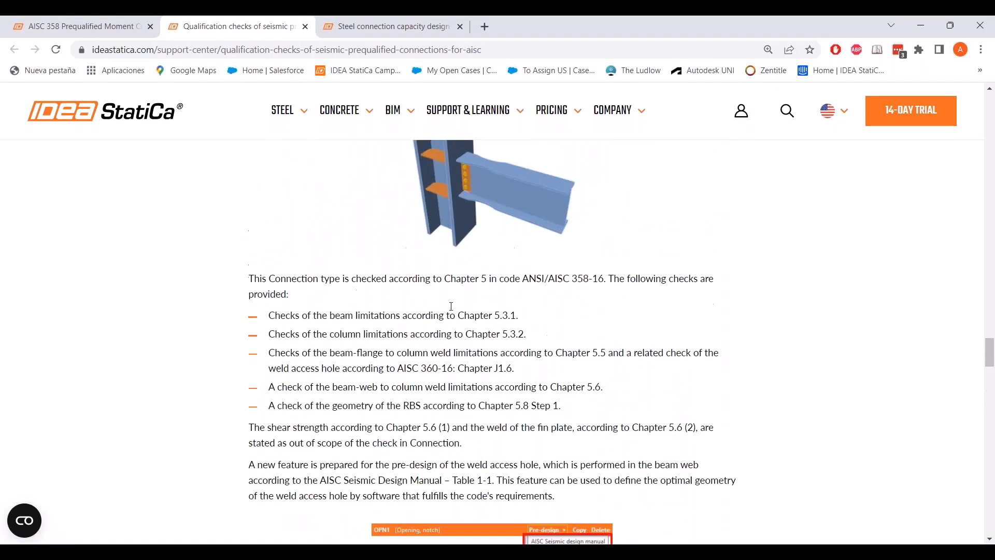
scroll(449, 306, "down", 1)
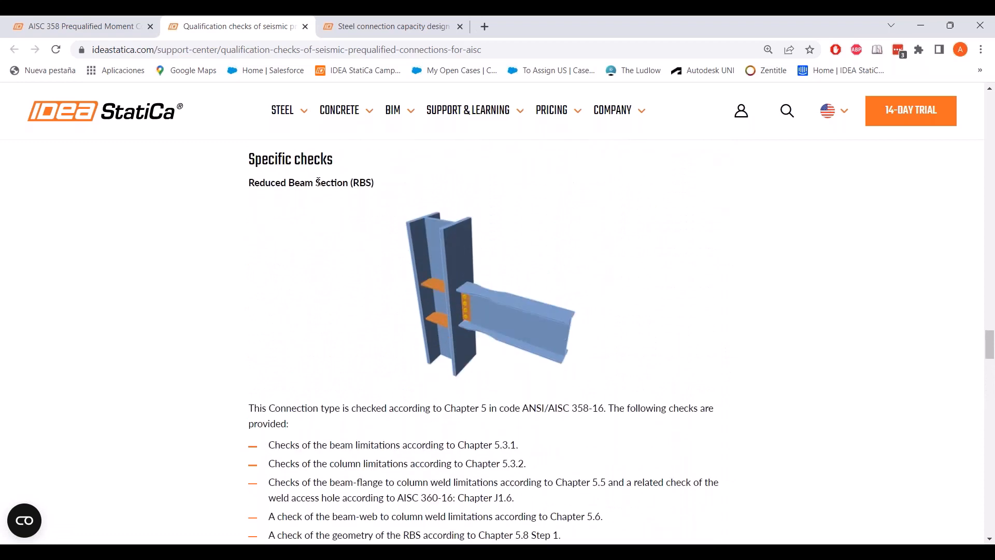
left_click_drag(255, 184, 328, 184)
left_click(355, 202)
- Read through the end plate, BFP and WUF-W sections, then minimize the browser
scroll(363, 327, "down", 4)
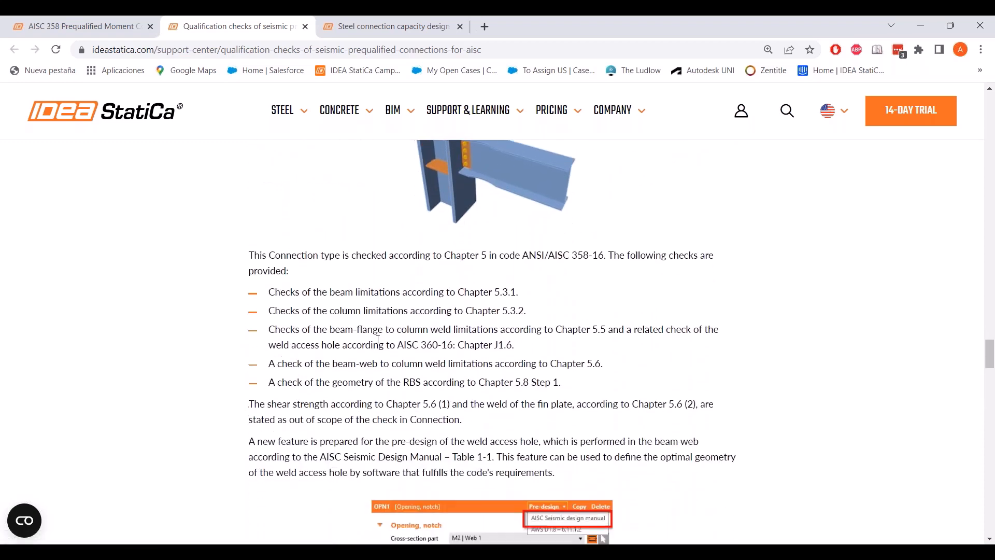
scroll(382, 339, "down", 7)
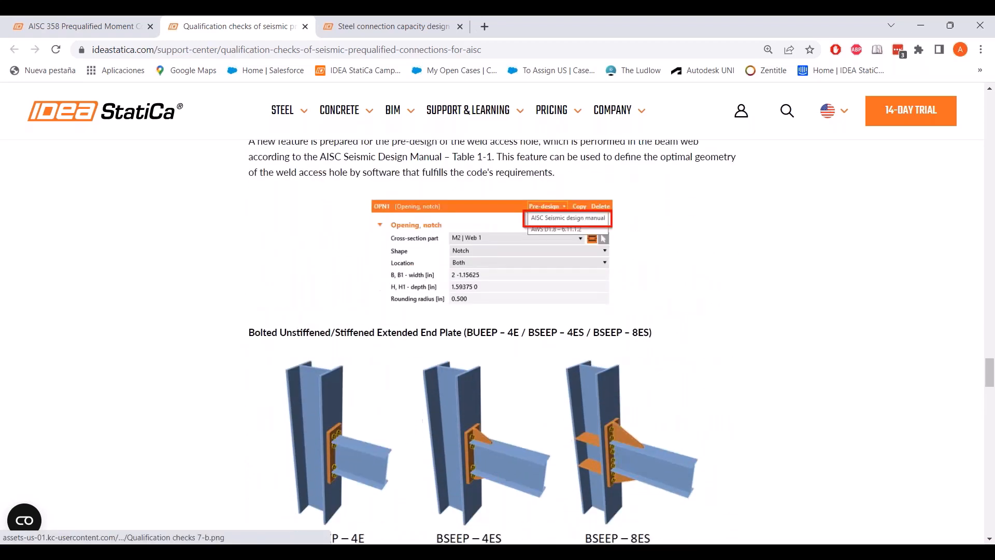
scroll(487, 342, "down", 5)
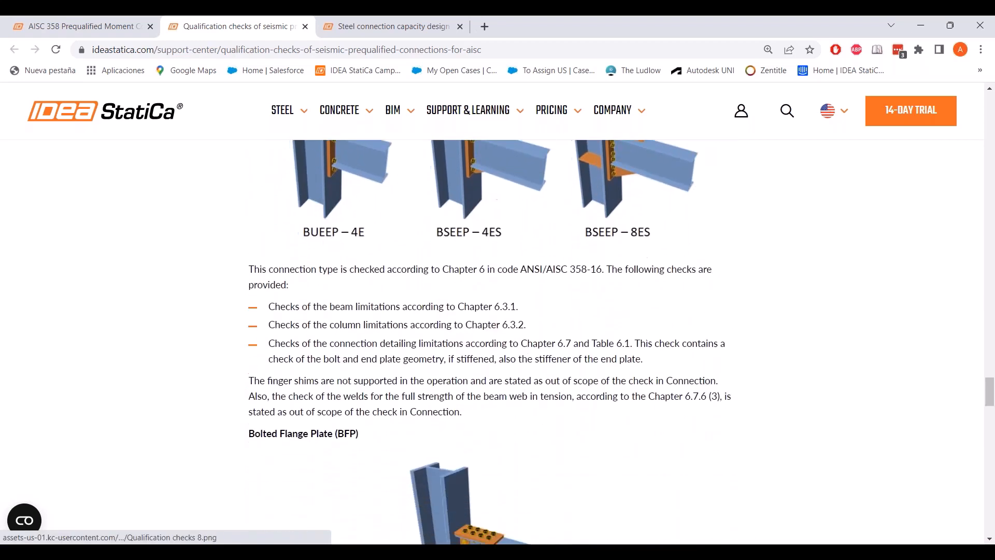
scroll(392, 337, "down", 3)
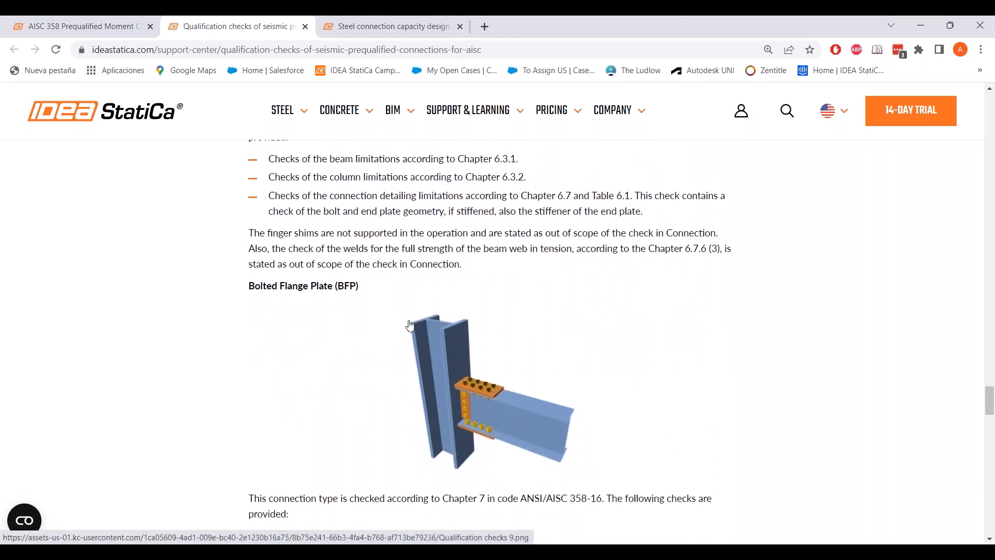
scroll(447, 296, "down", 6)
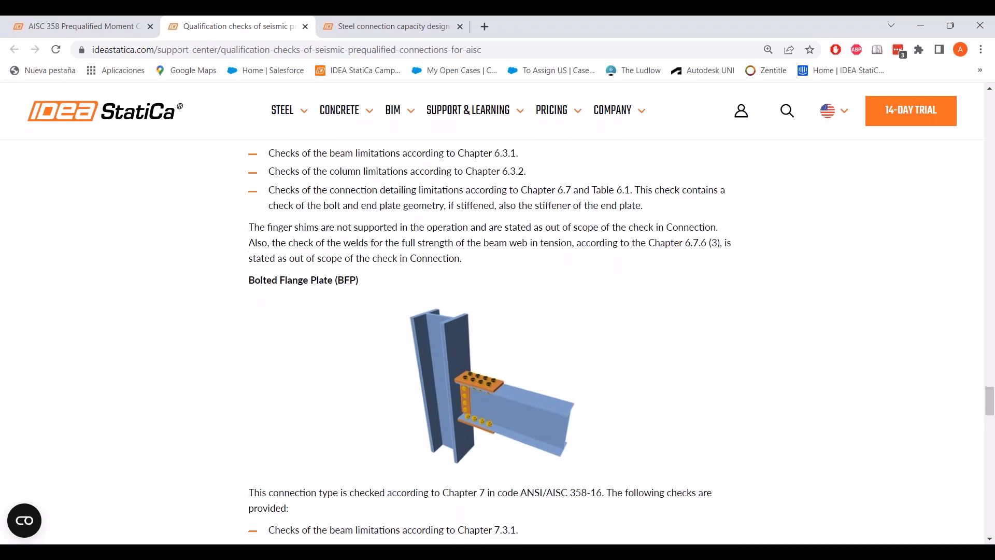
scroll(449, 295, "down", 3)
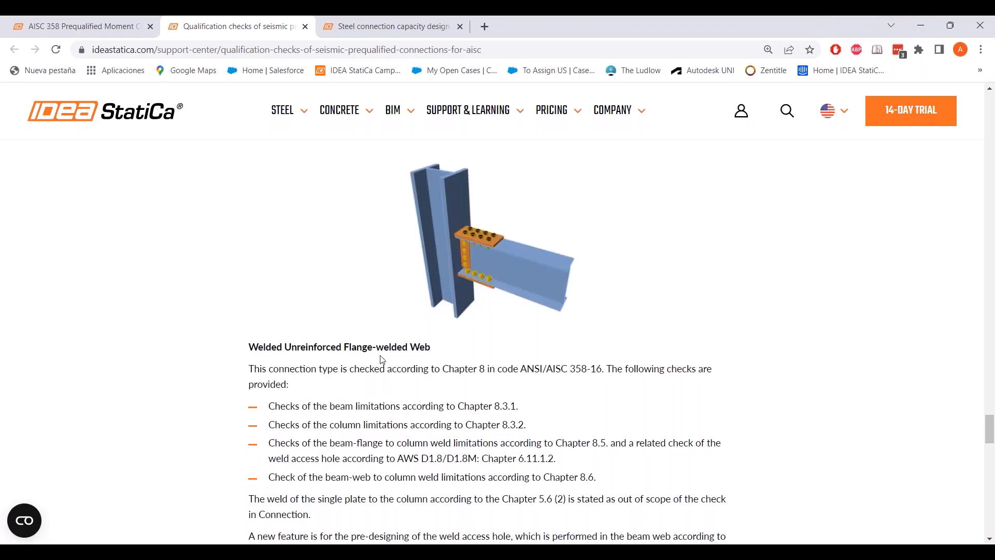
scroll(380, 361, "down", 2)
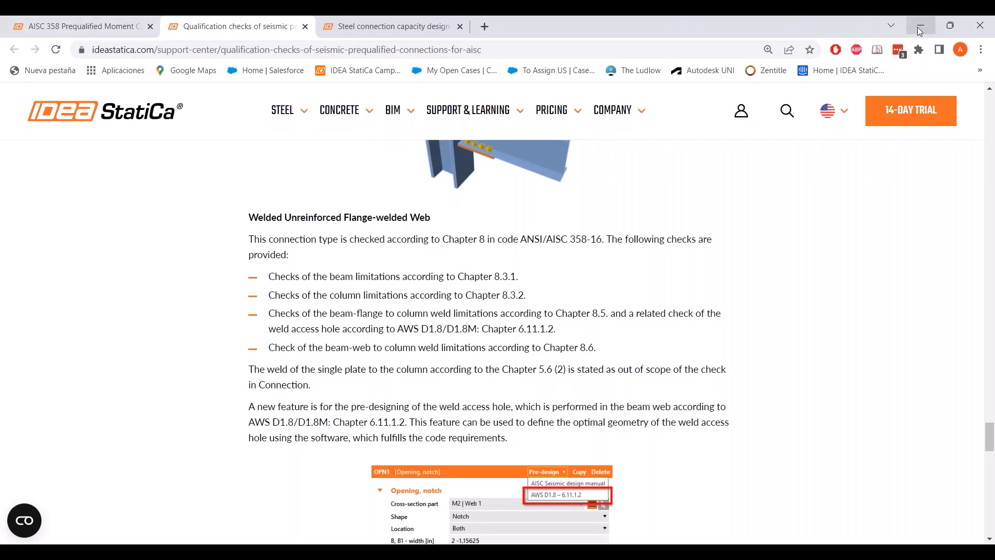
left_click(920, 27)
- Show workflow step 7 on pulling out the report, then advance to slide 16, 'Welds on built up sections'
mouse_move(648, 539)
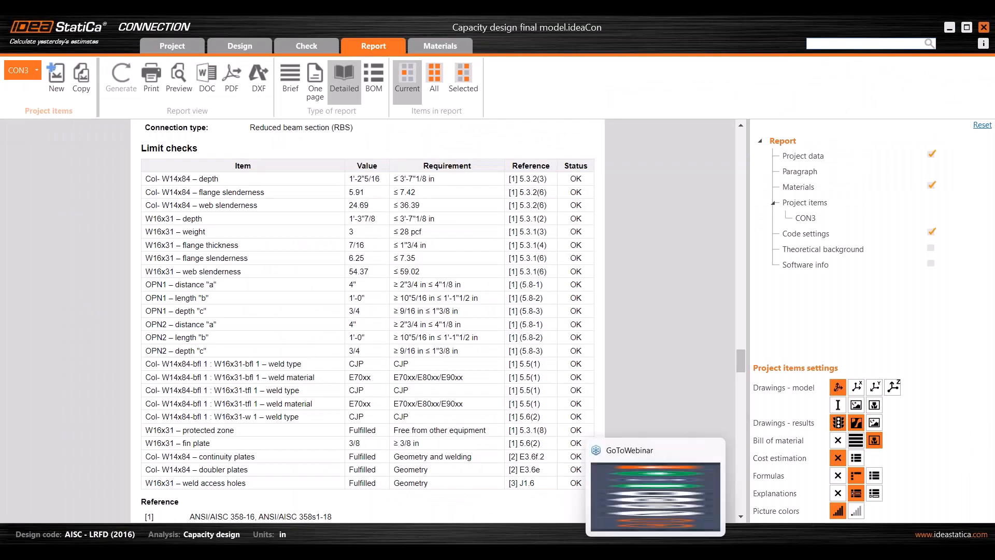
left_click(679, 518)
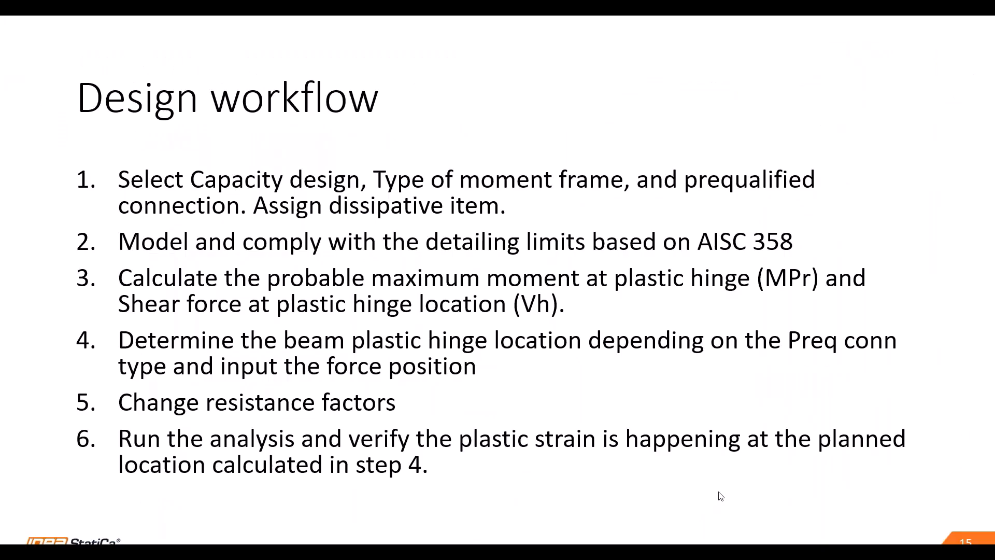
left_click(793, 490)
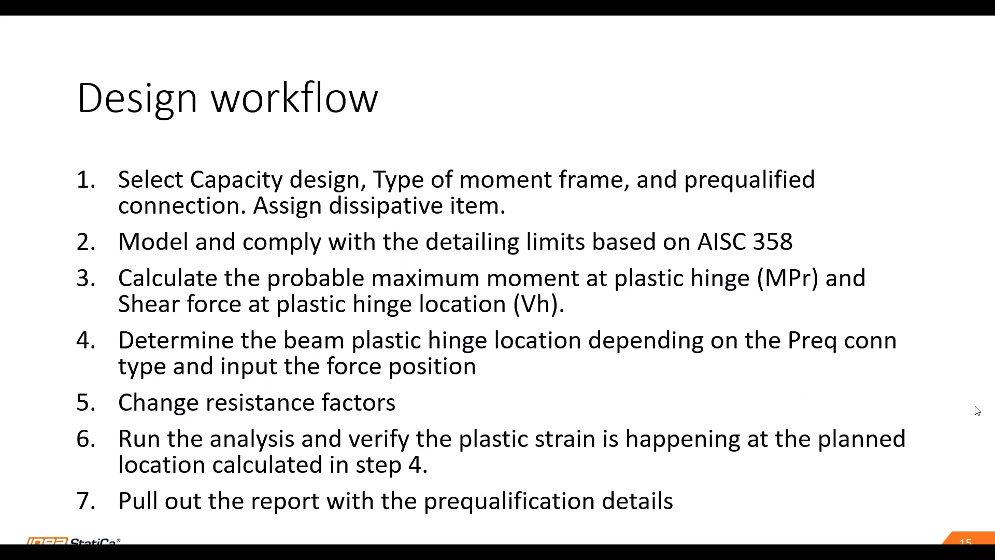
key("Right")
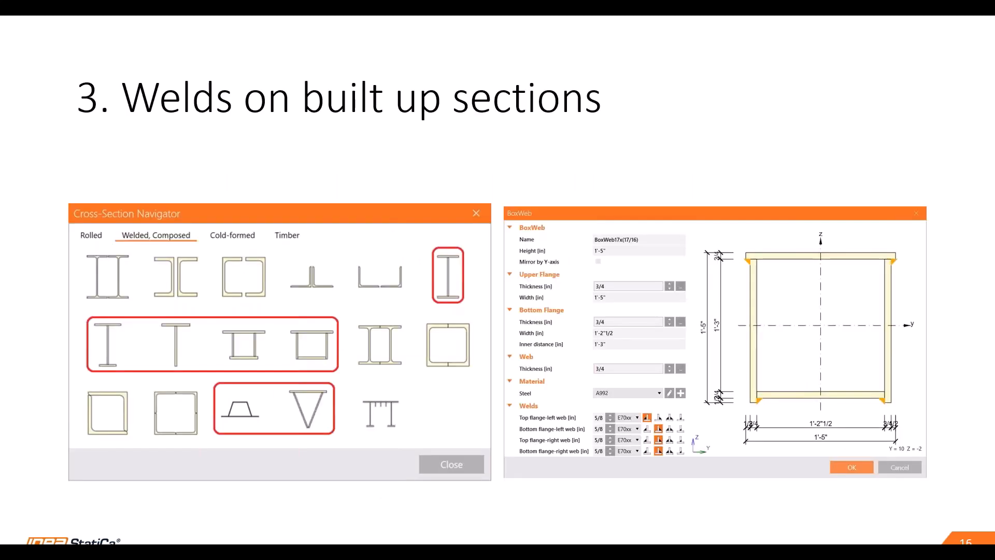
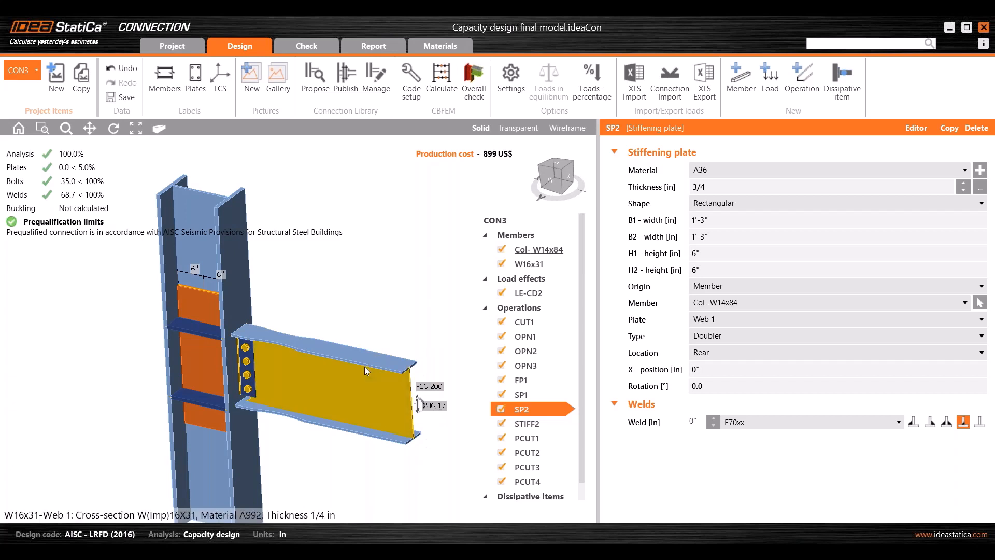
- Review the LE-CD2 load table on the members, then bring up CON3's project item settings
right_click_drag(310, 328, 319, 335)
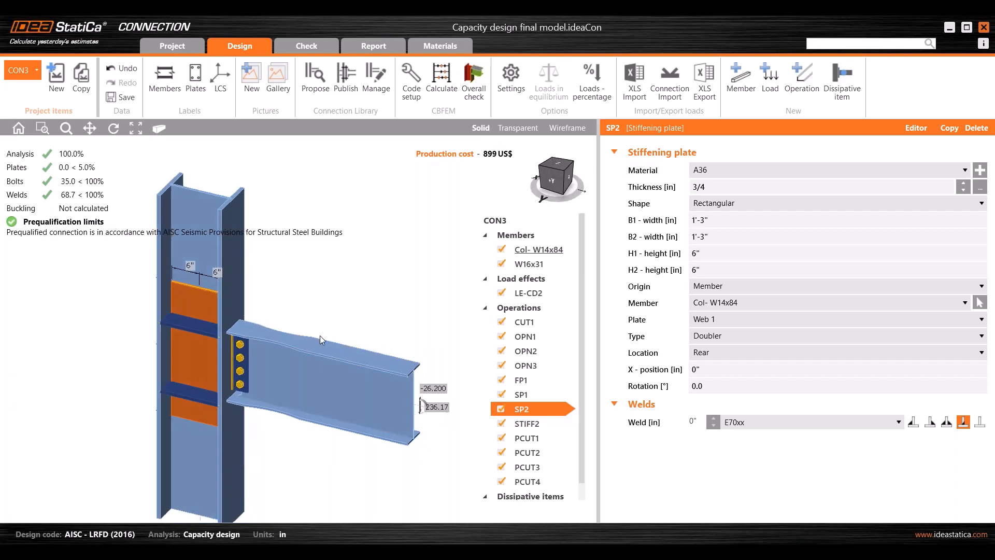
left_click(533, 291)
right_click_drag(397, 349, 353, 365)
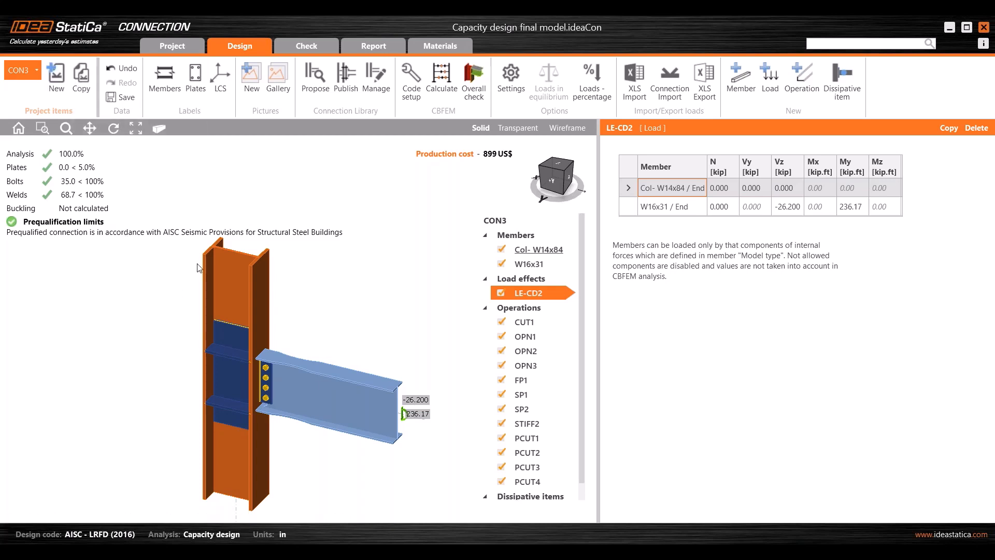
left_click(506, 218)
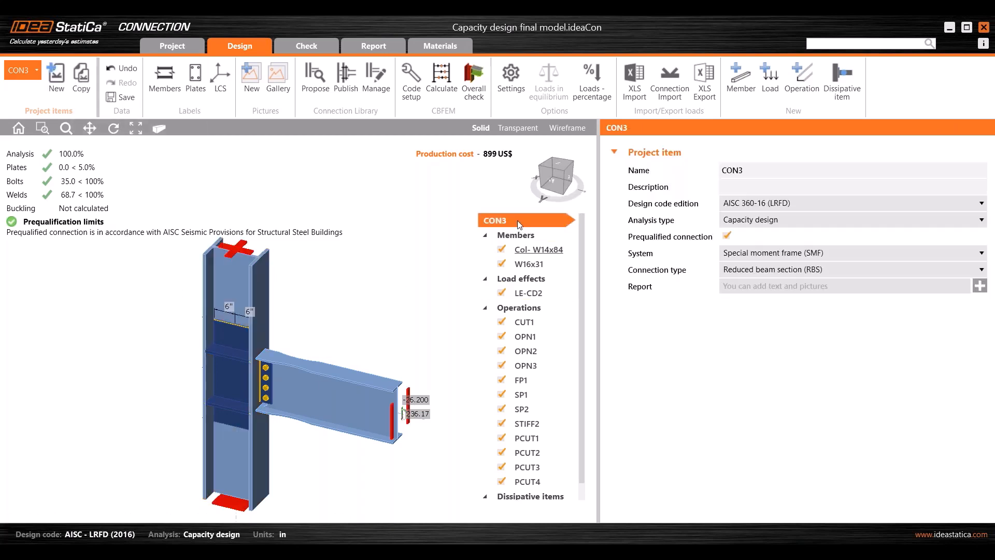
left_click(745, 222)
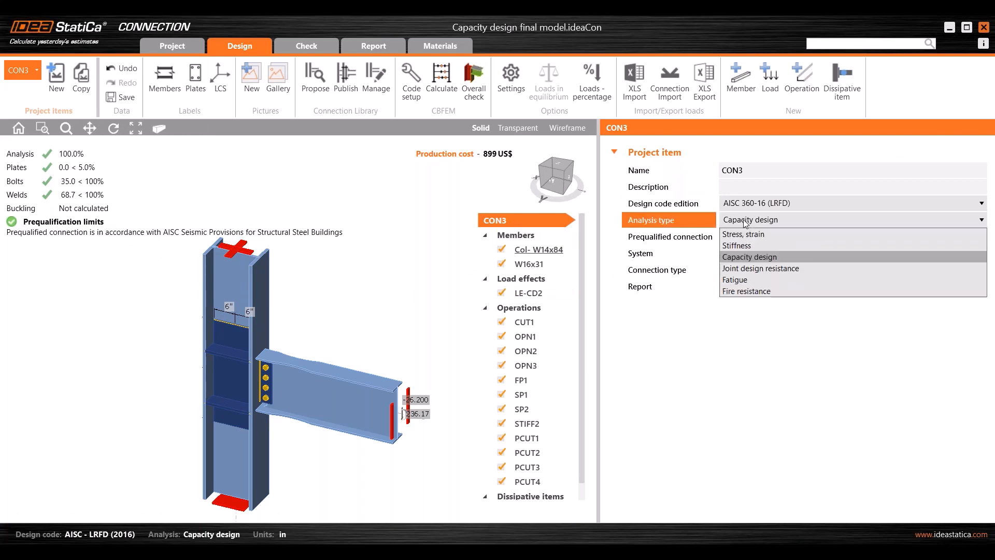
left_click(795, 214)
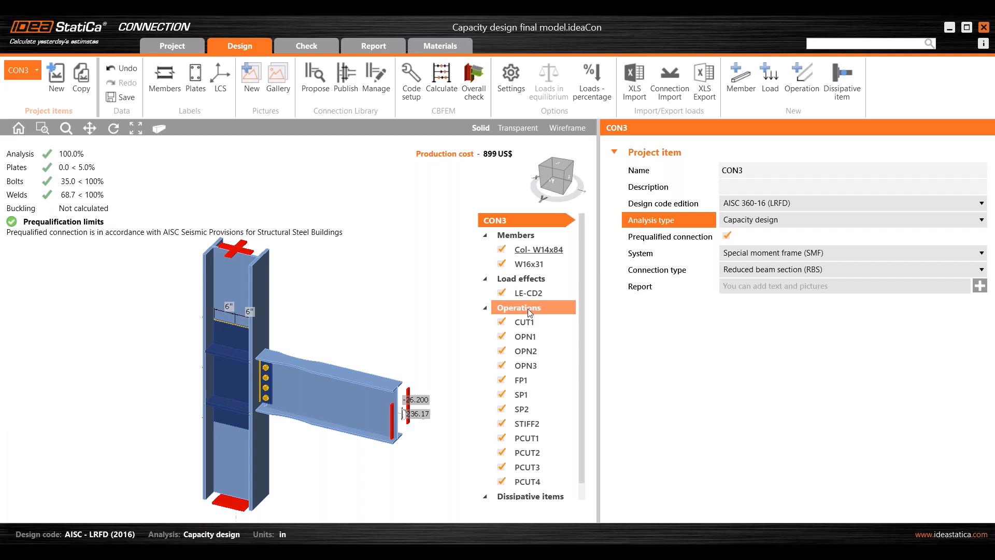
- Group the operations list by member and show the SP1 stiffening plate properties
right_click(512, 308)
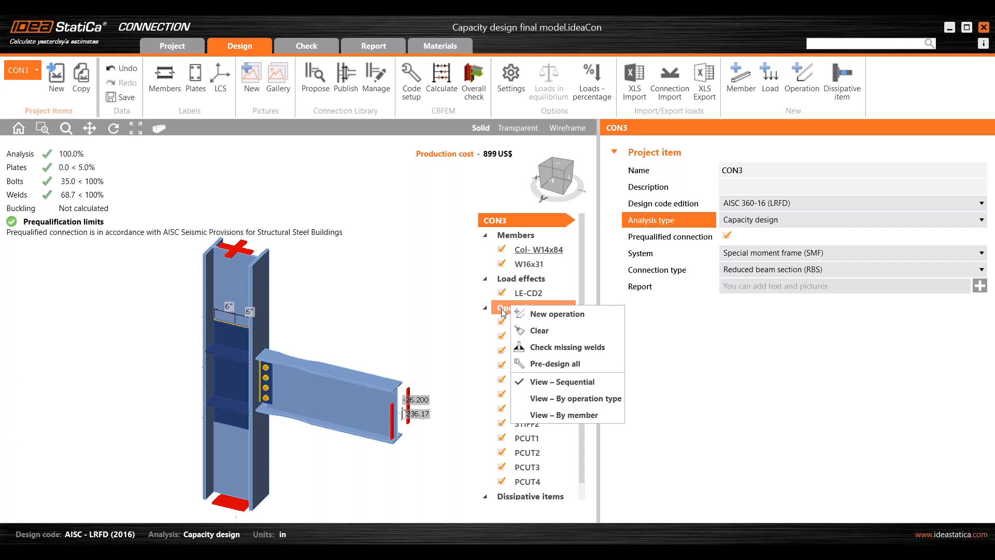
right_click(500, 307)
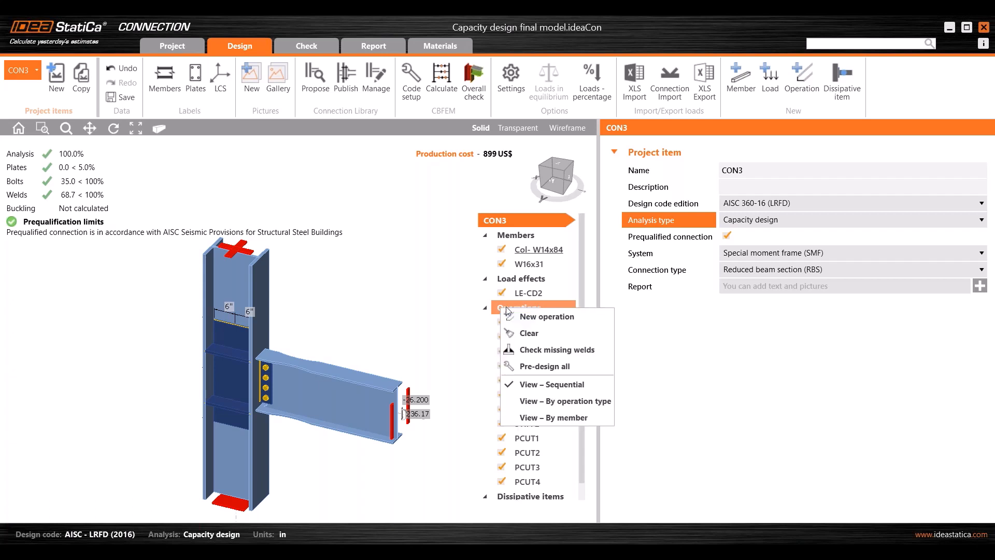
left_click(497, 307)
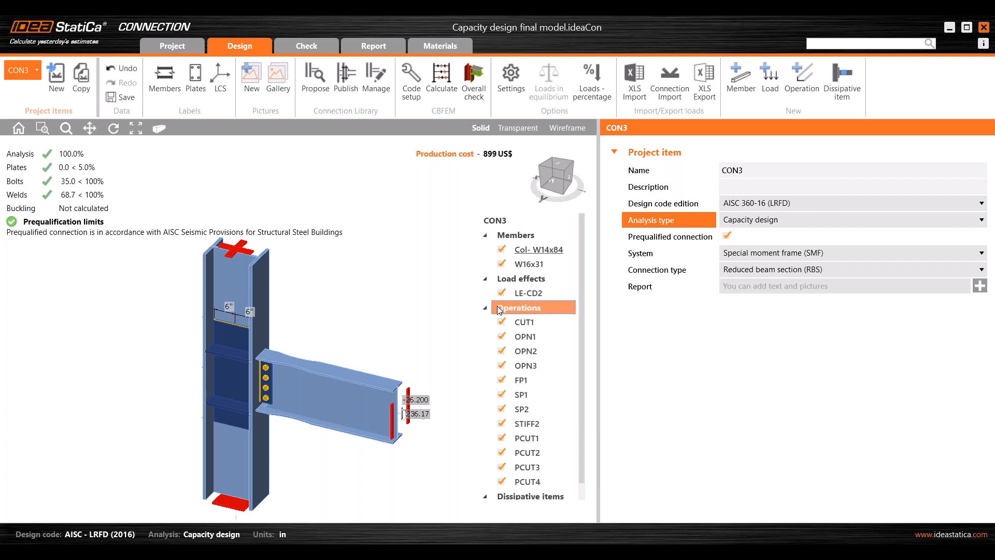
right_click(507, 313)
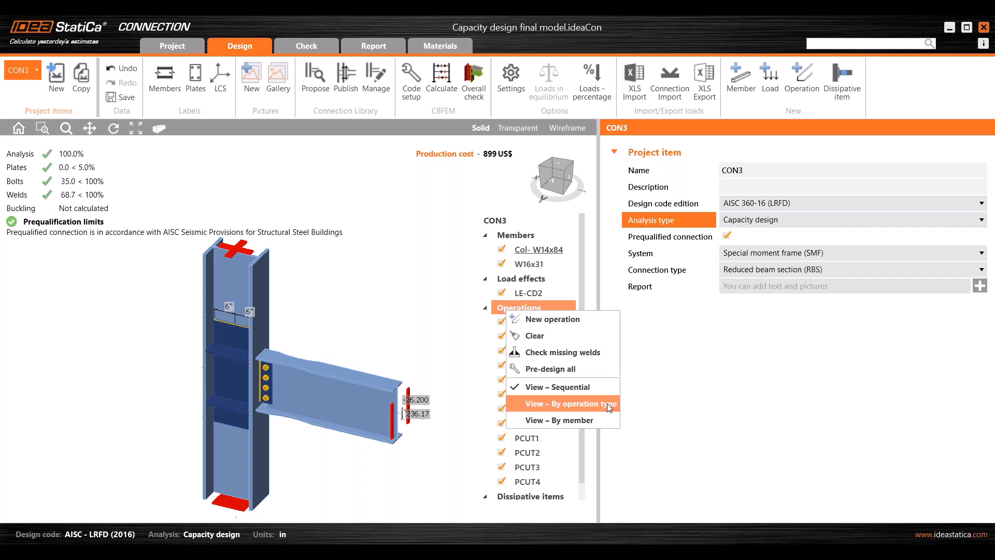
left_click(602, 417)
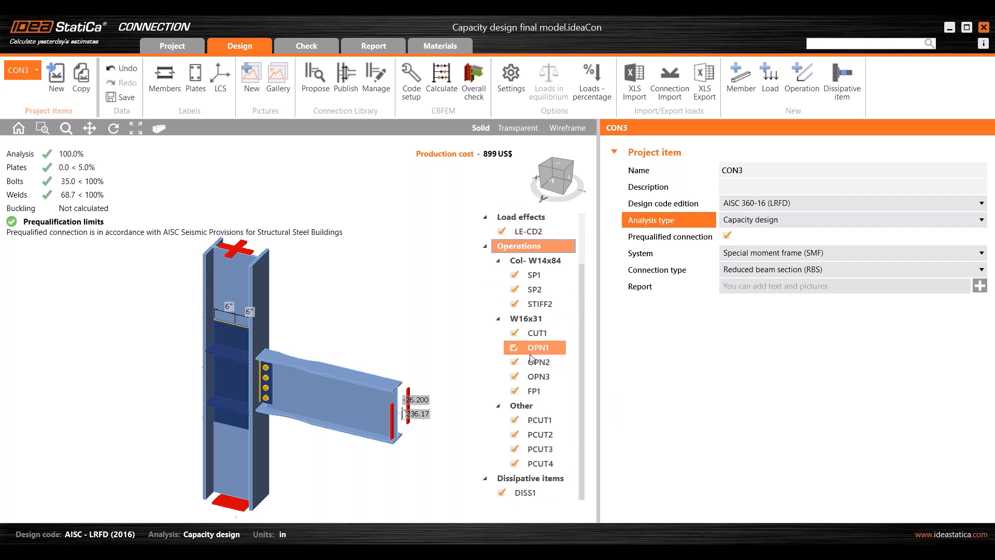
left_click(538, 276)
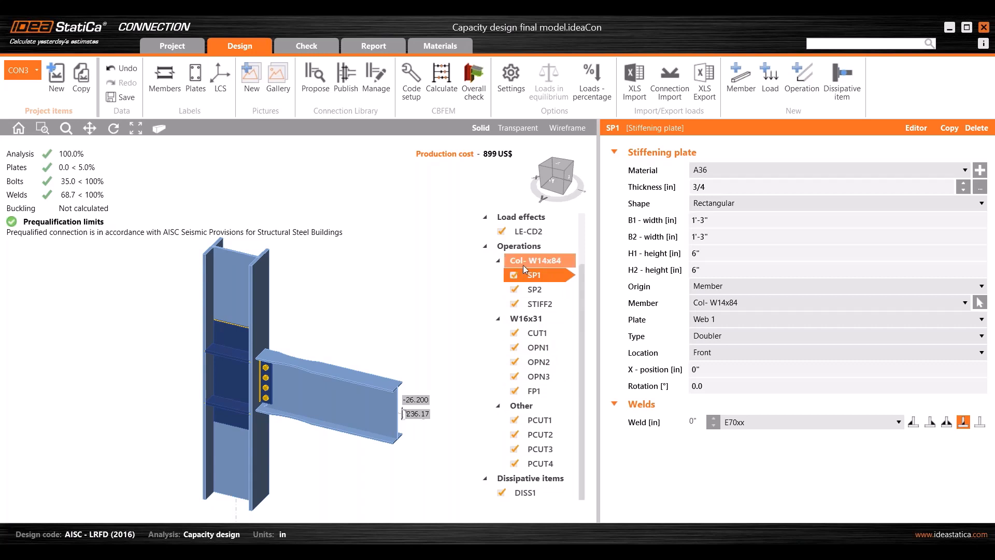
- Group the operations by type to inspect the Cut of plate operations, then restore the sequential order
right_click(527, 245)
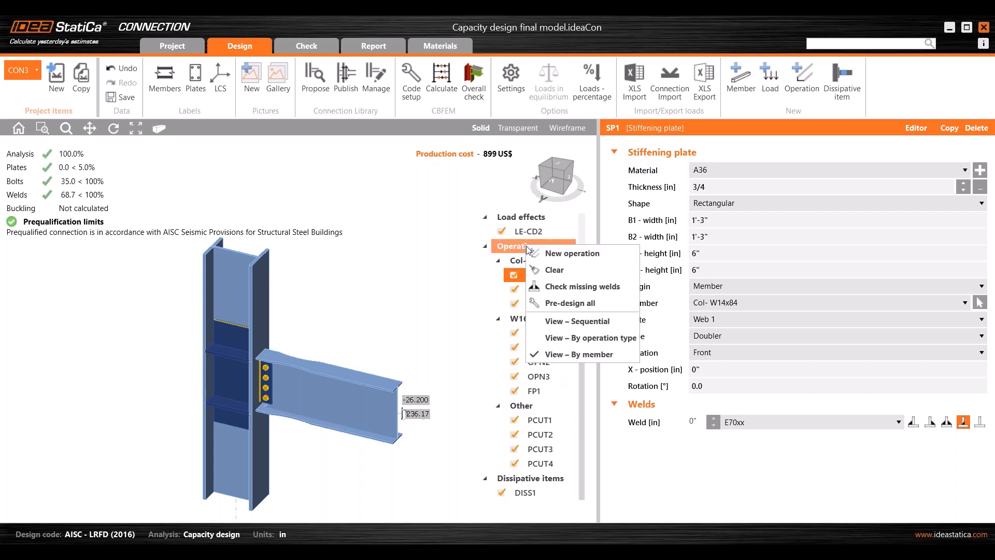
left_click(587, 340)
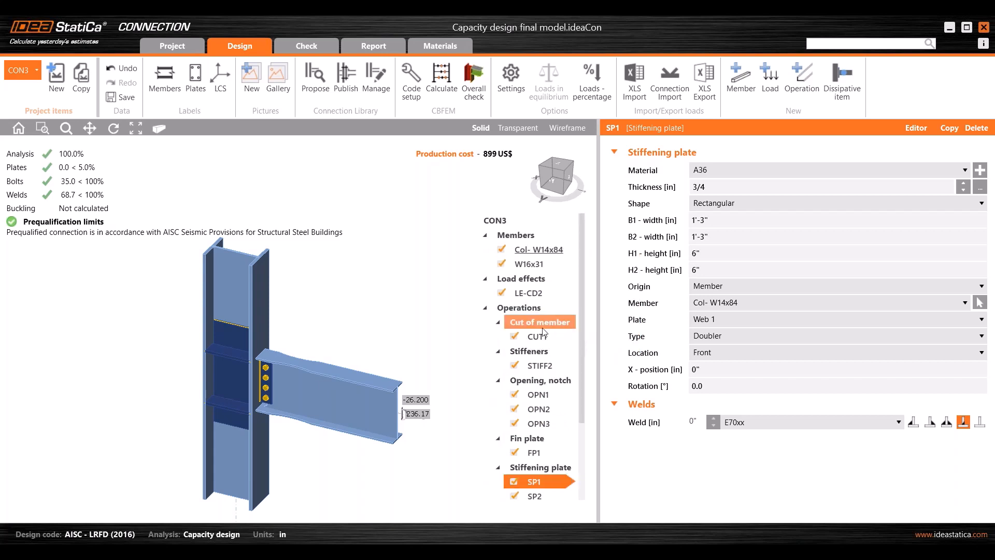
scroll(542, 338, "down", 2)
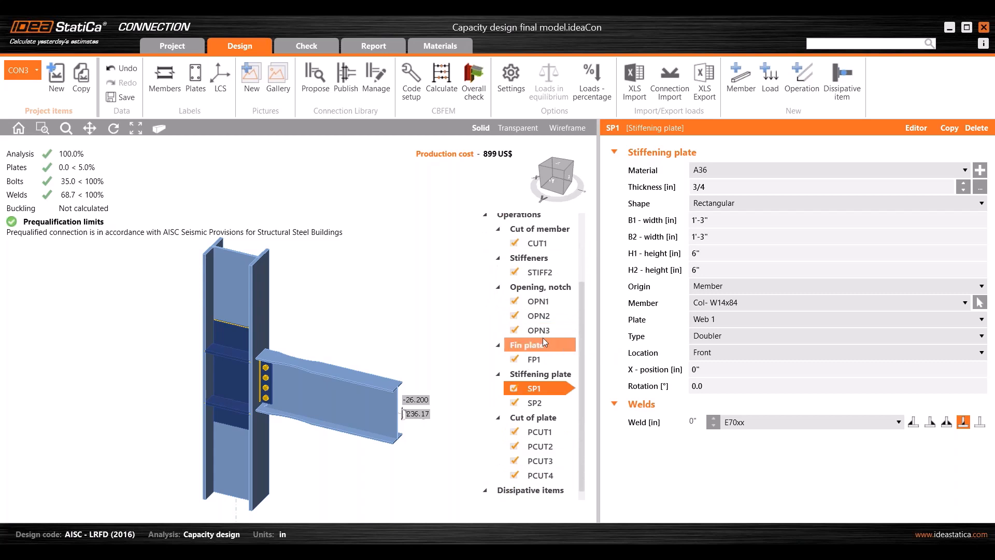
left_click(559, 416)
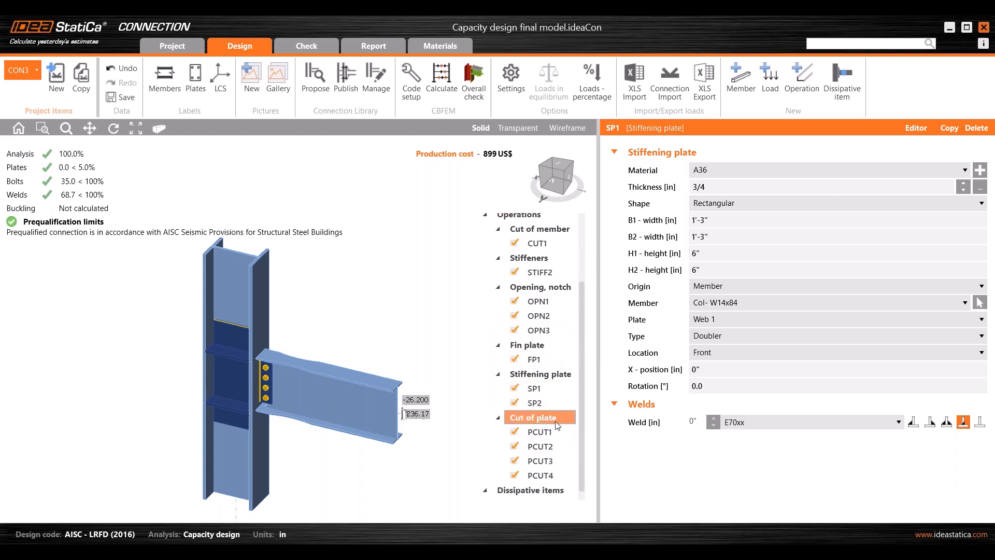
left_click(553, 458)
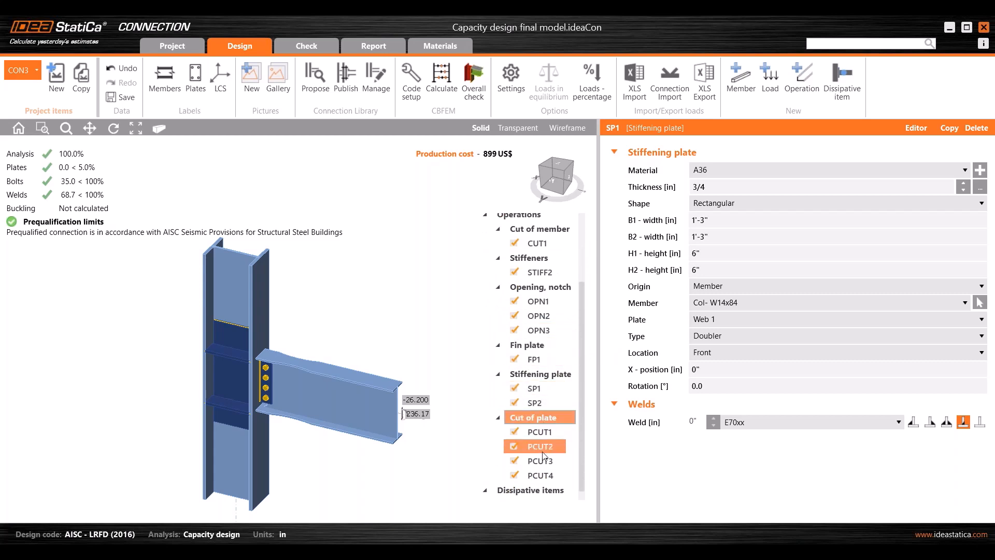
right_click(529, 216)
left_click(561, 293)
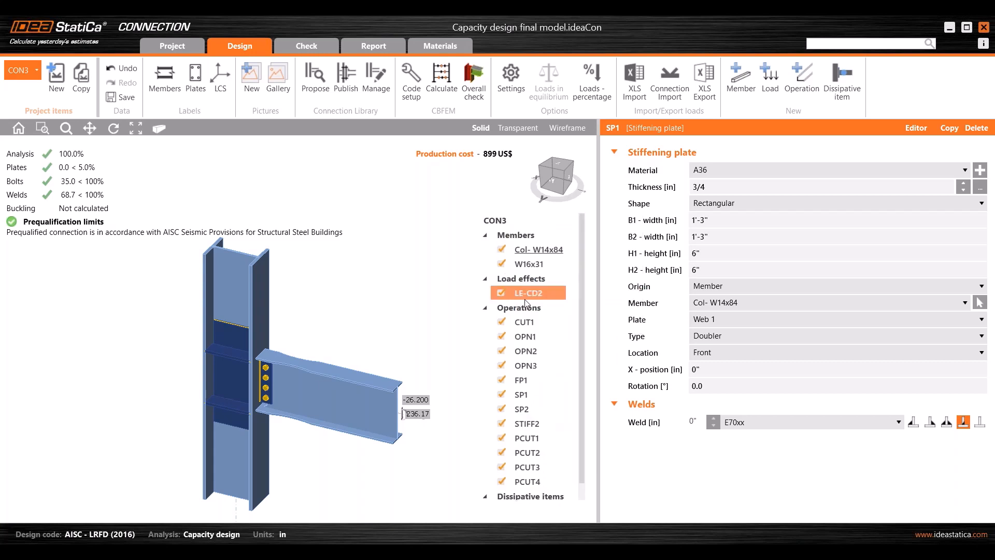
scroll(539, 337, "down", 1)
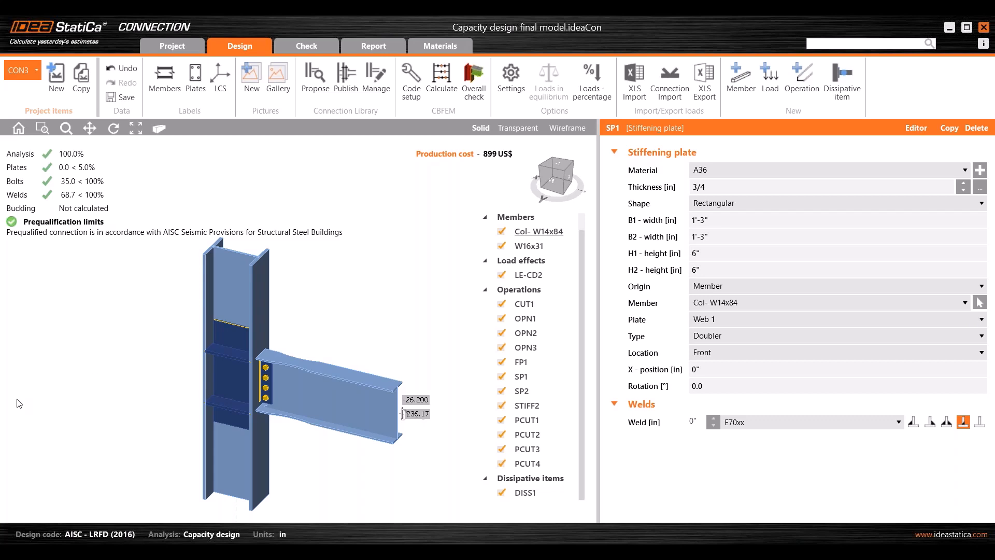
- Generate the detailed report for CON3
middle_click_drag(348, 280, 350, 279)
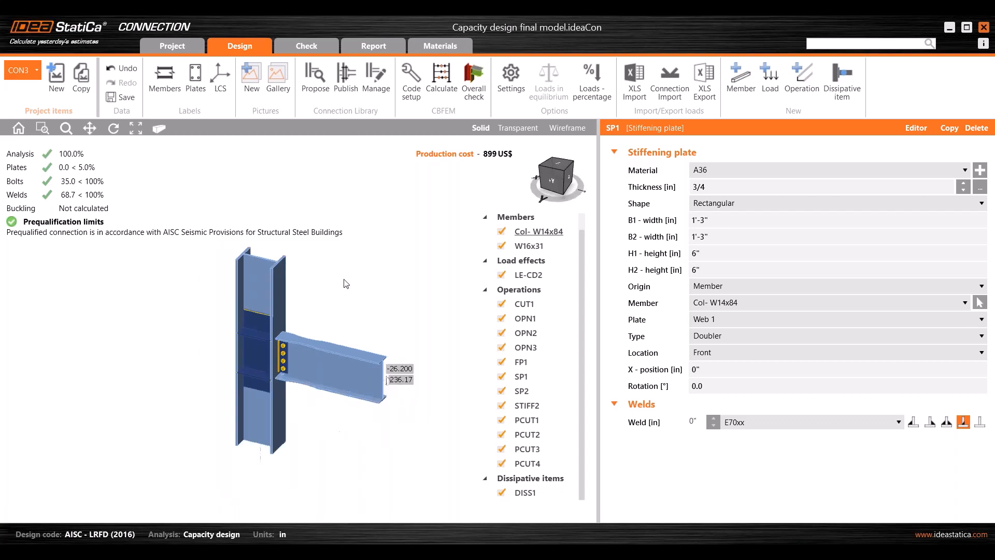
scroll(320, 272, "down", 3)
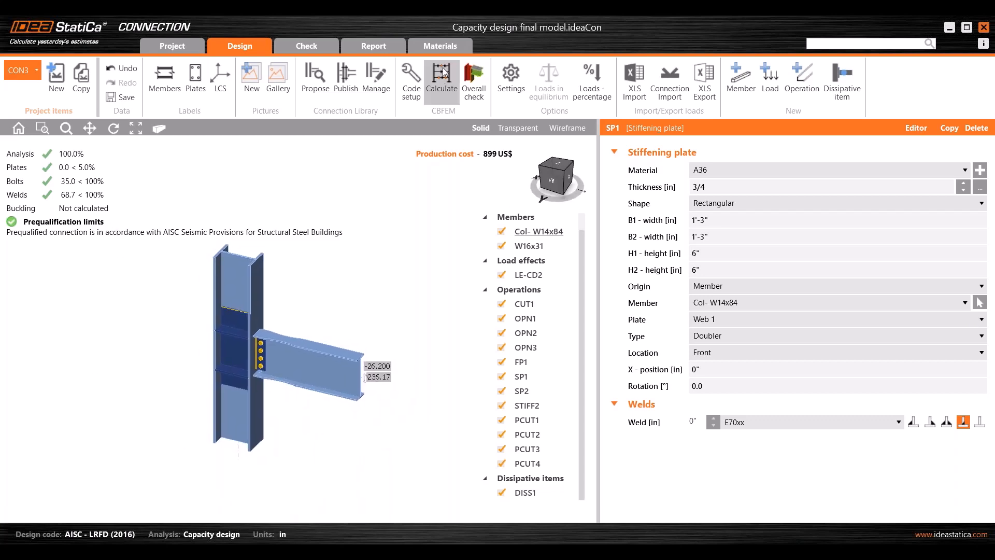
left_click(371, 43)
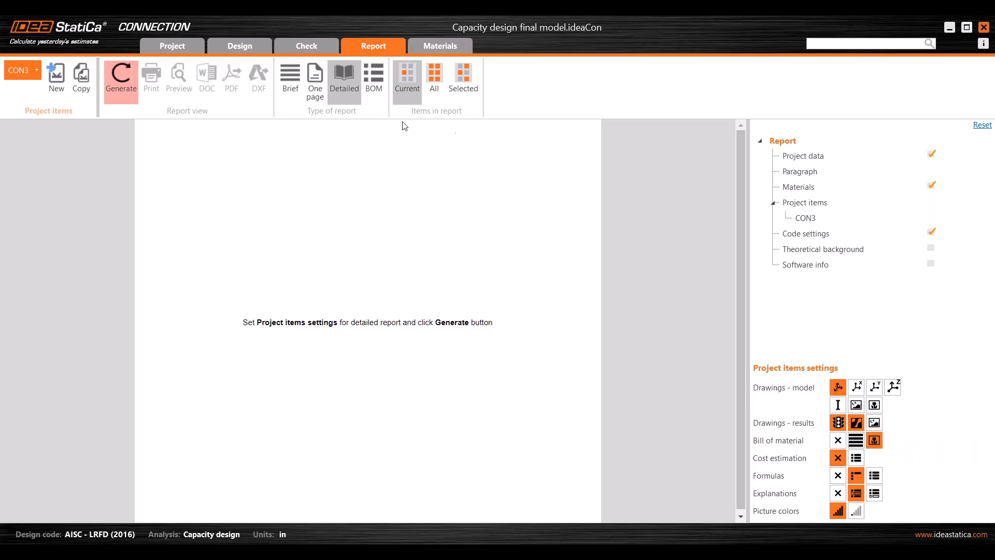
left_click(115, 95)
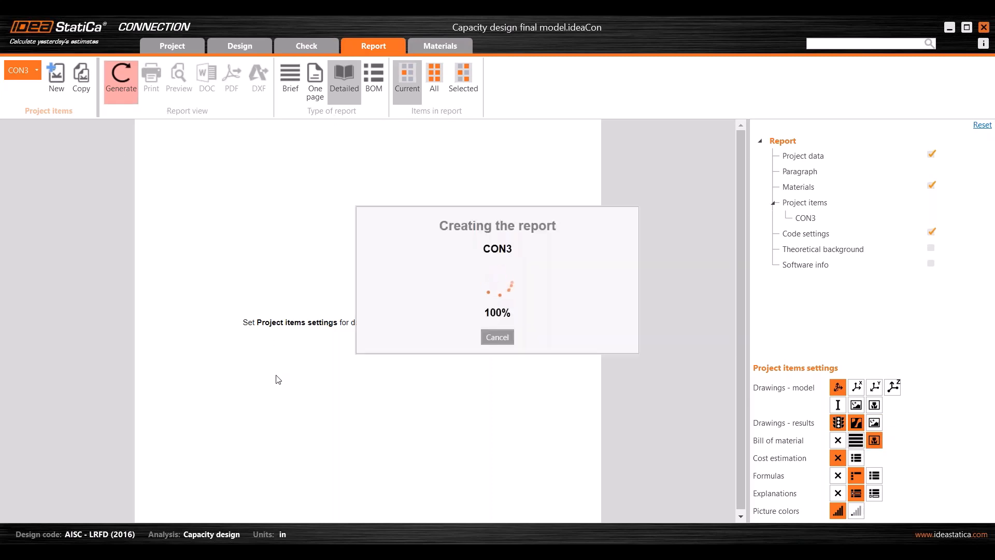
- Scroll through the report to the bill-of-material drawings of plates OPN3, FP1, SP1 and SP2
scroll(311, 392, "down", 15)
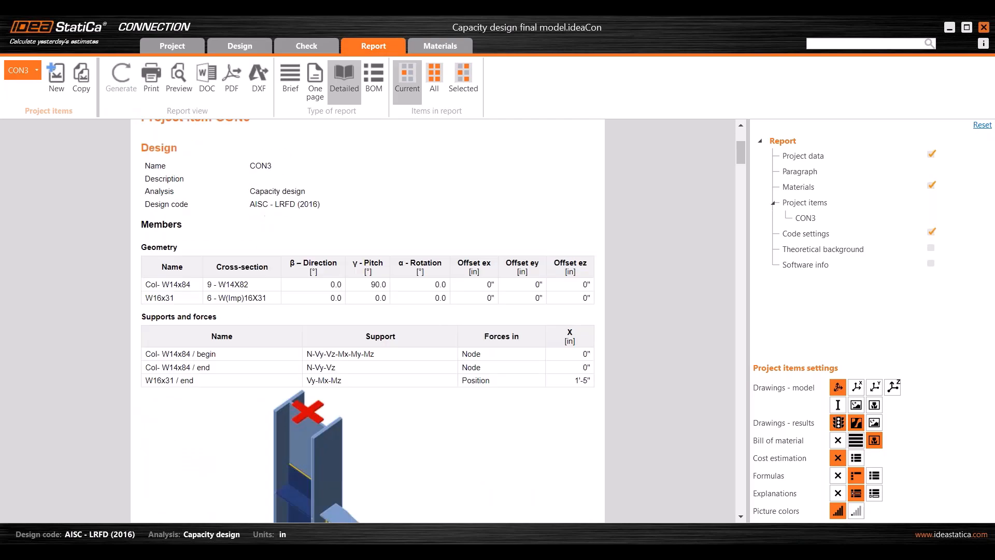
scroll(342, 394, "down", 20)
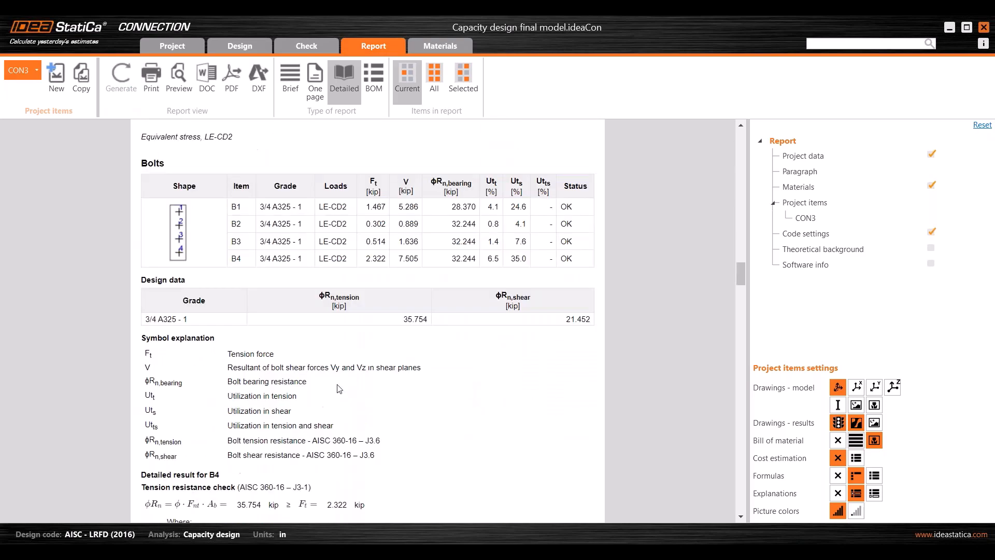
scroll(340, 387, "down", 20)
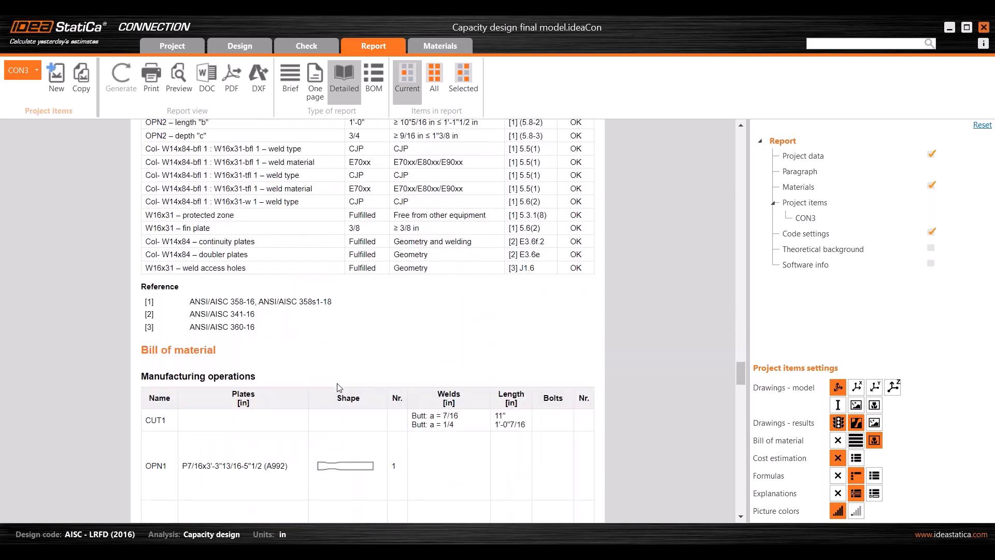
scroll(339, 386, "down", 10)
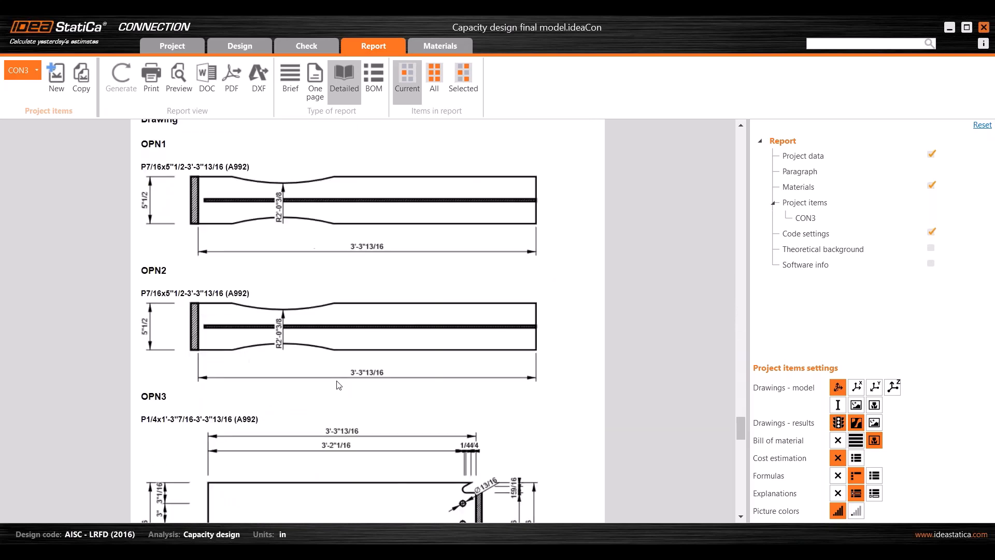
scroll(338, 378, "down", 5)
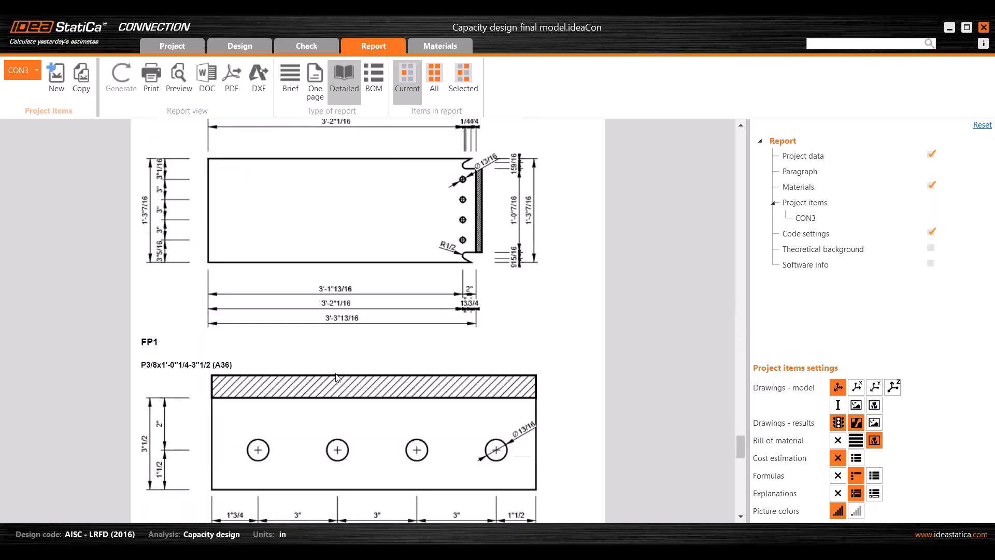
scroll(428, 321, "down", 10)
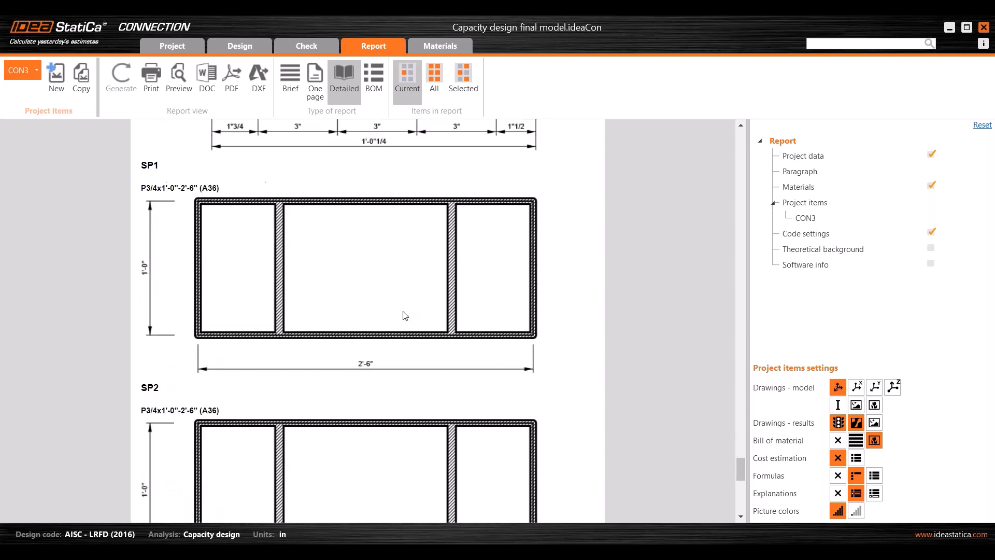
scroll(405, 316, "up", 10)
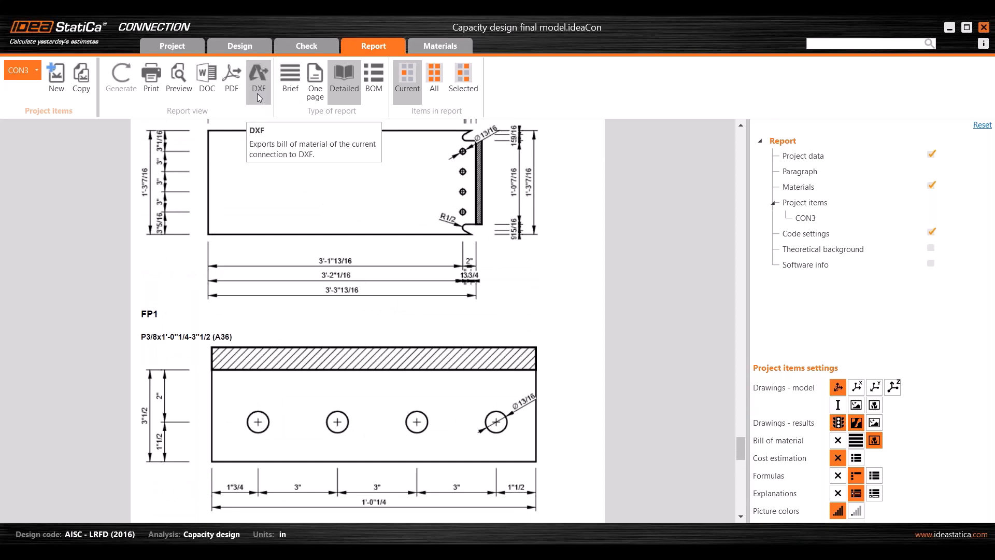
scroll(395, 220, "up", 3)
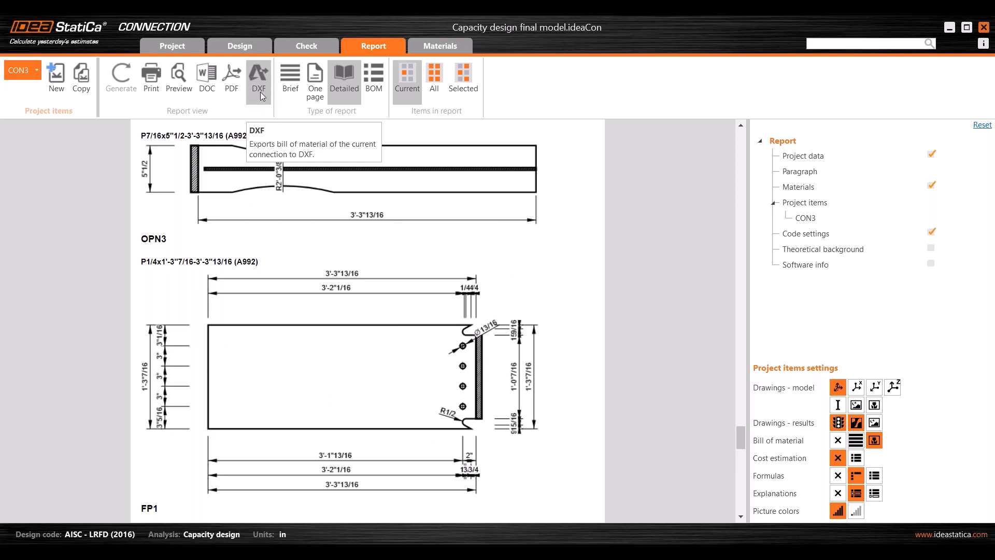
- Create a section through the W16x31 beam web and check it in transparent and solid display
left_click(241, 45)
right_click(274, 356)
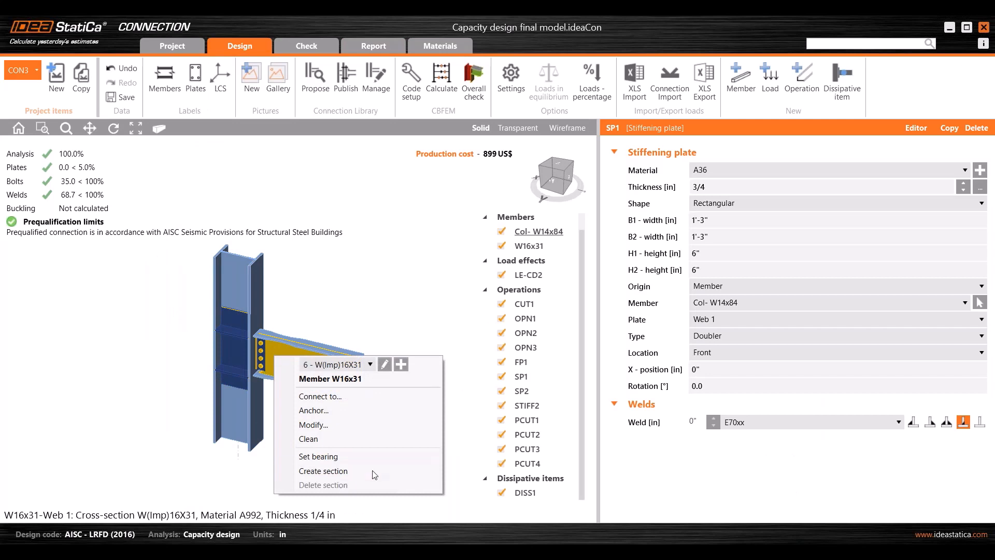
left_click(337, 471)
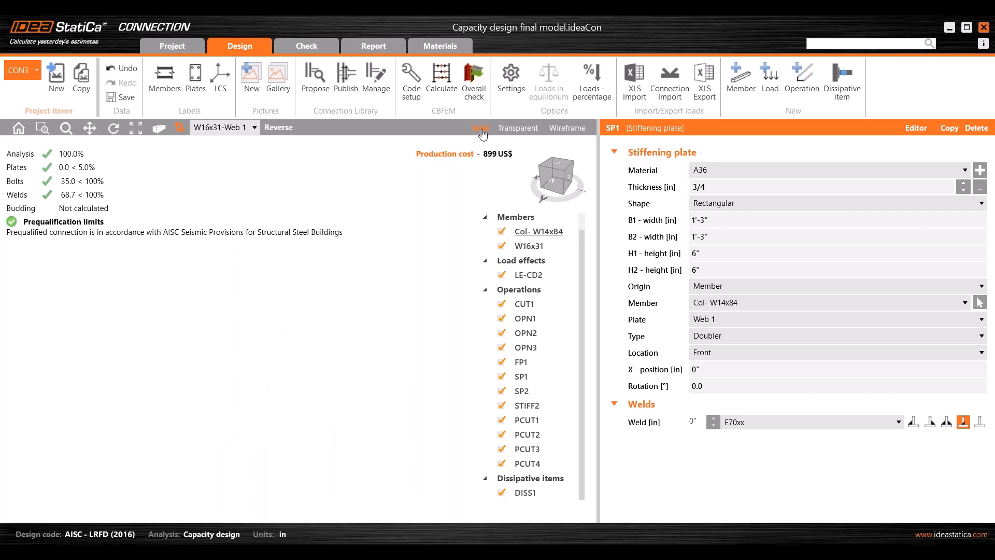
left_click(519, 128)
left_click(481, 128)
- Frame the bolted beam connection in a front view and regenerate the detailed CON3 report
left_click(179, 127)
left_click(136, 129)
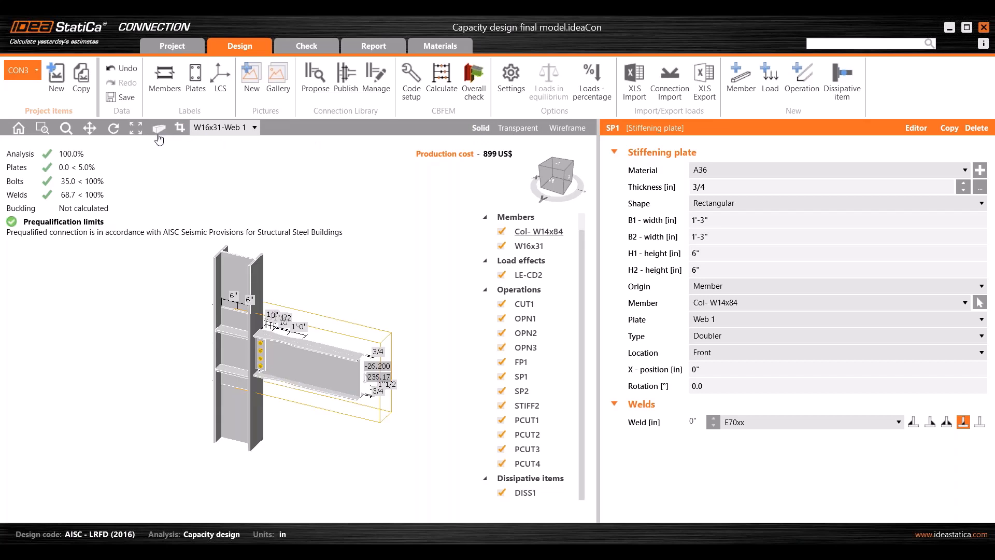
right_click_drag(315, 317, 347, 283)
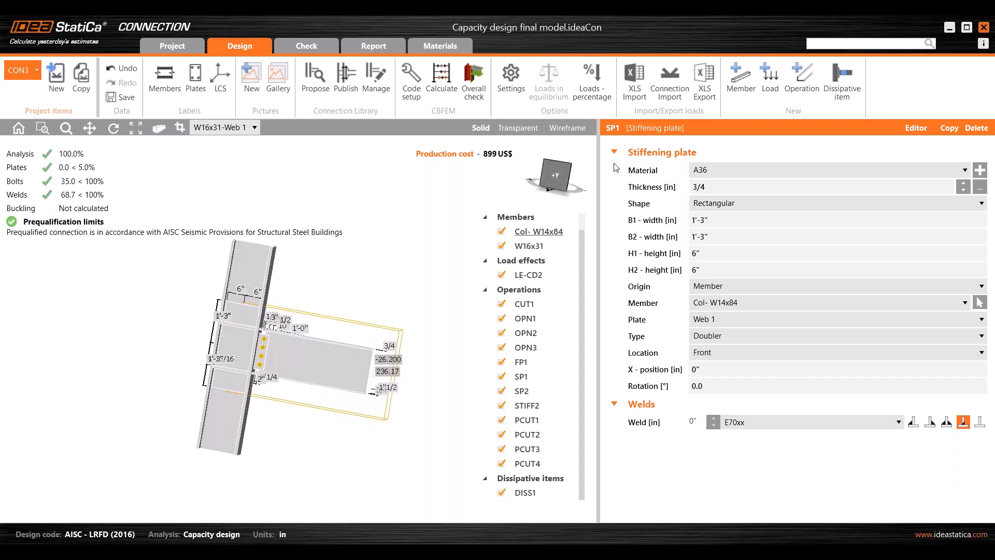
left_click(558, 175)
scroll(194, 305, "up", 3)
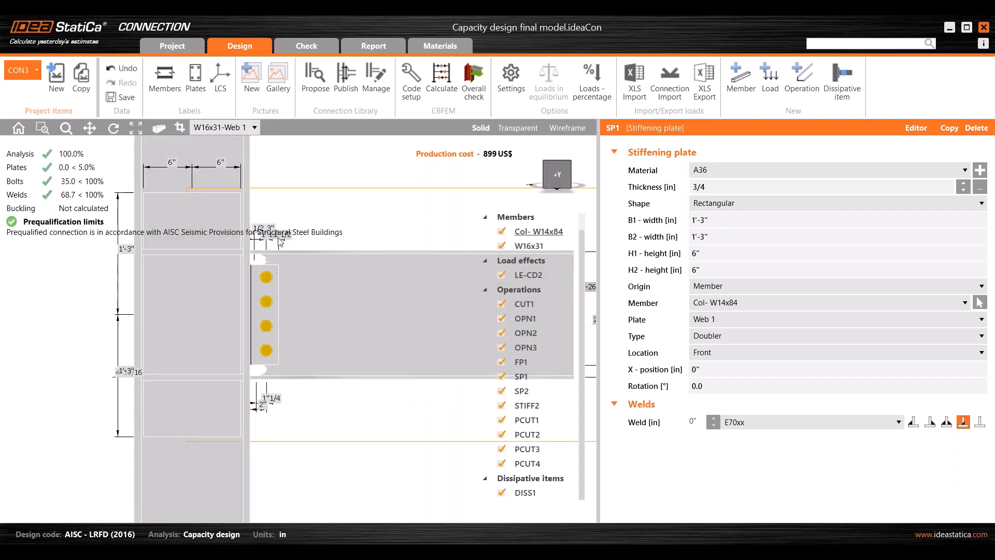
middle_click_drag(196, 271, 178, 308)
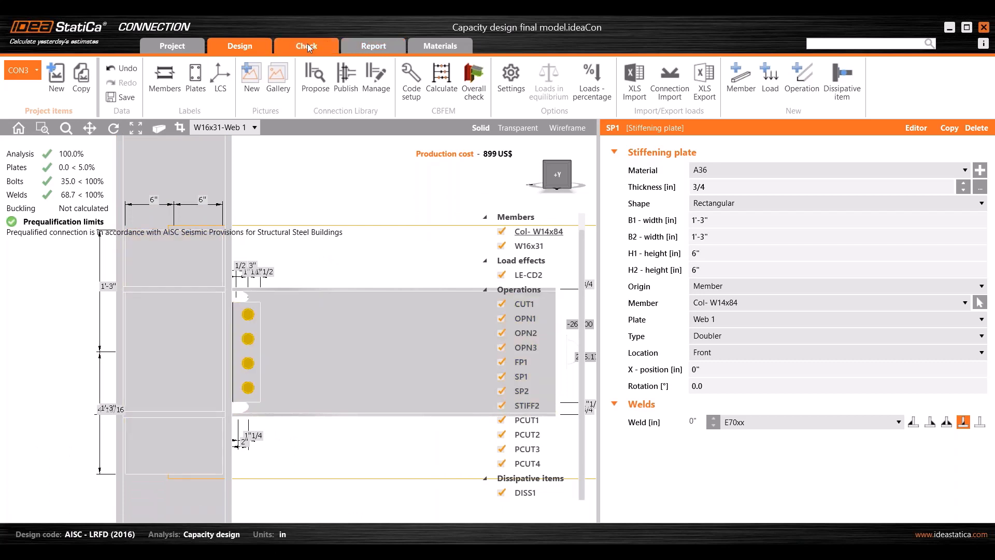
left_click(372, 44)
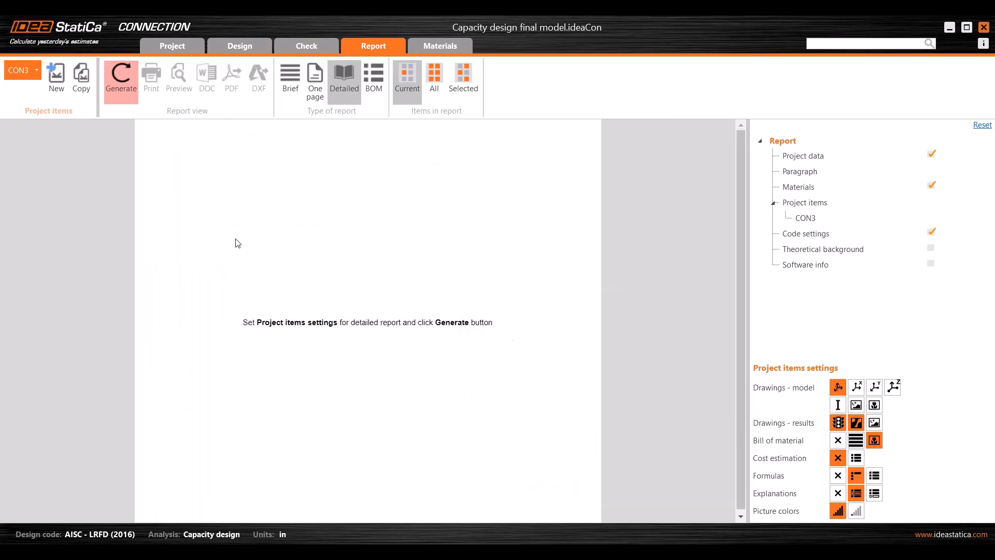
left_click(124, 97)
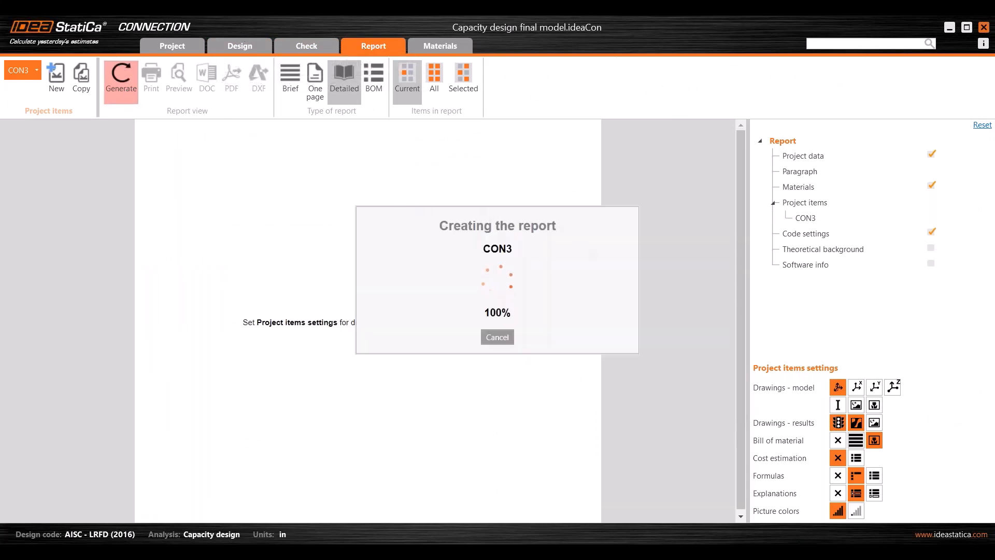